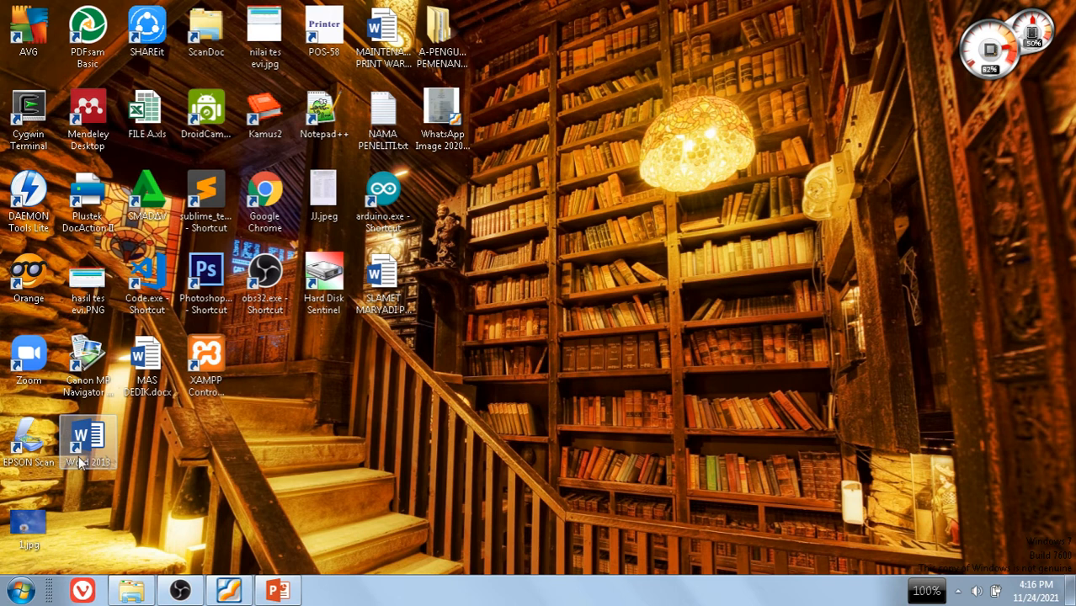
Step: Launch Word 2013 from the installed Microsoft Office 2013 programs
{"action": "left_click", "coordinate": [22, 591]}
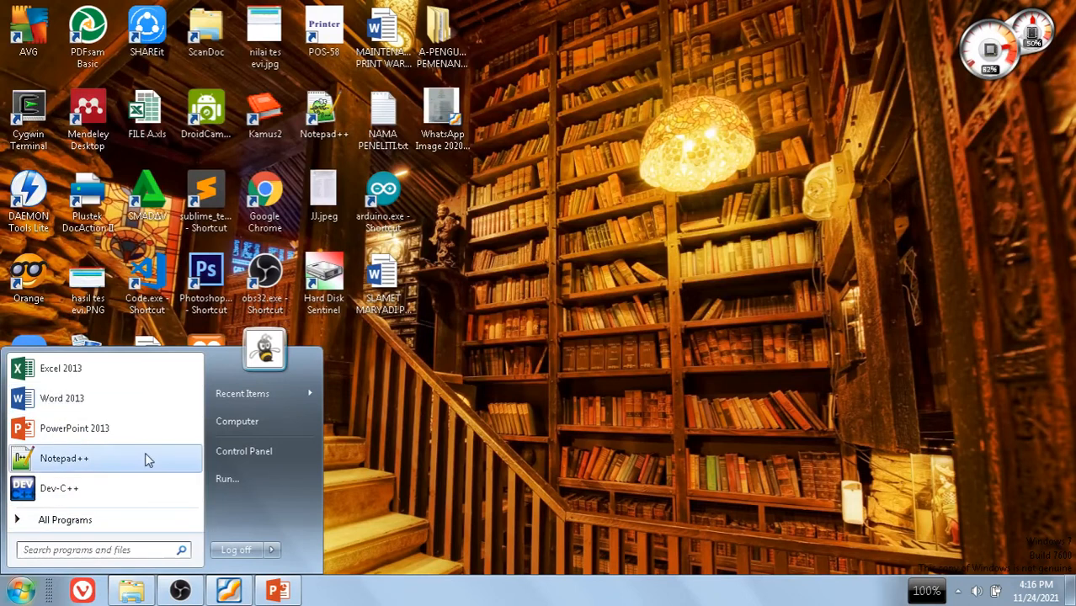
{"action": "left_click", "coordinate": [57, 522]}
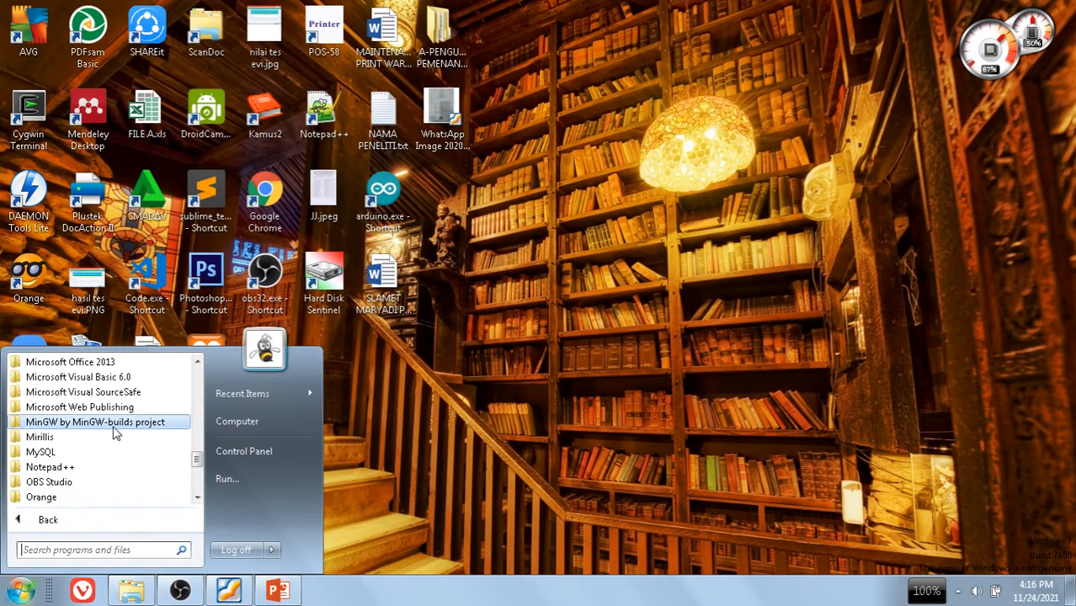
{"action": "scroll", "coordinate": [55, 436], "scroll_direction": "up", "scroll_amount": 1}
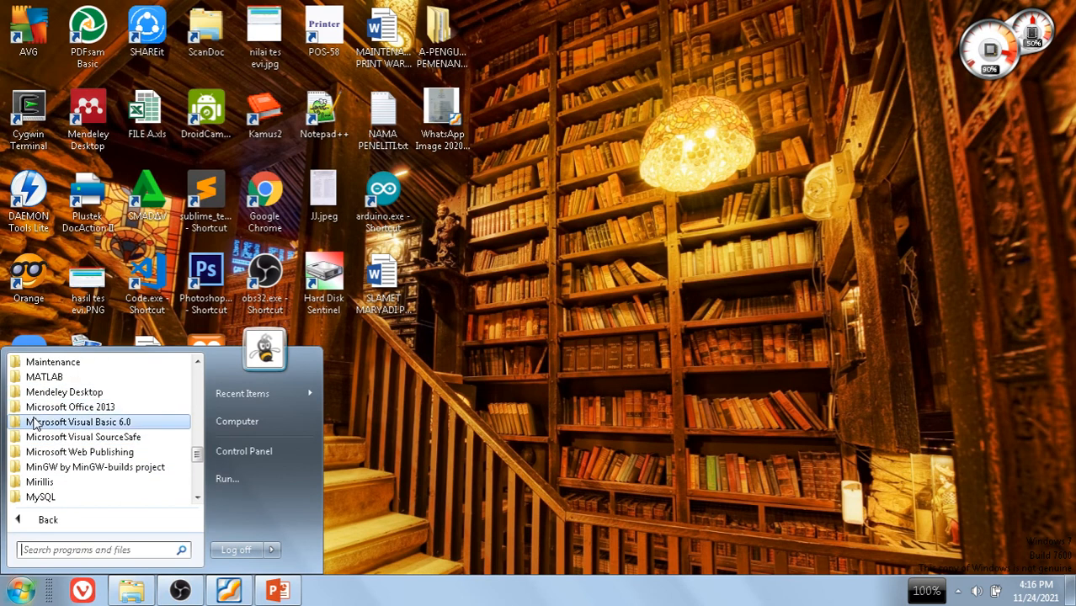
{"action": "left_click", "coordinate": [52, 408]}
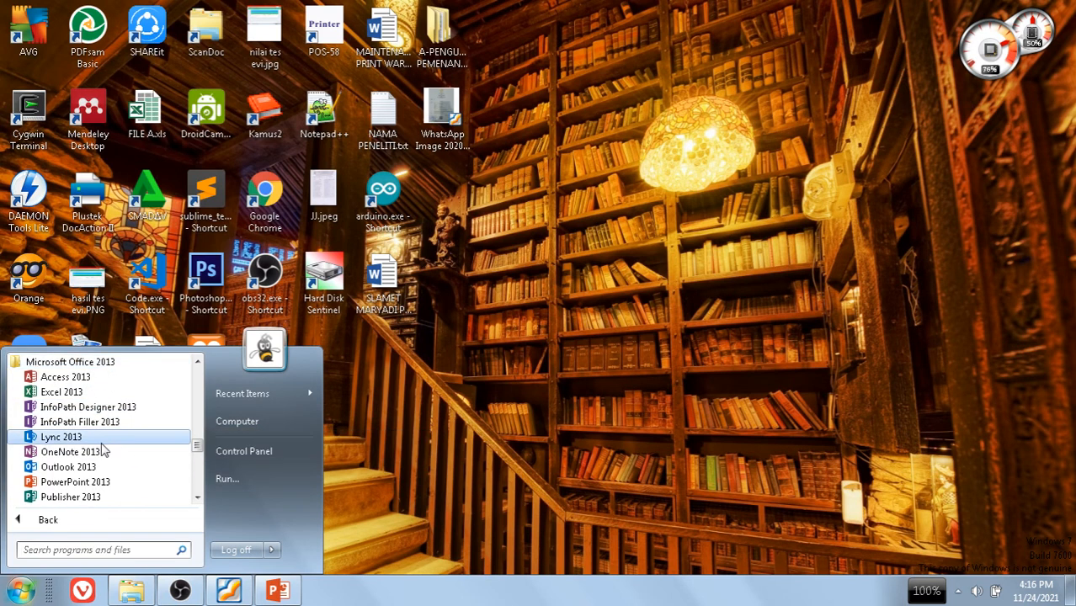
{"action": "scroll", "coordinate": [52, 446], "scroll_direction": "down", "scroll_amount": 2}
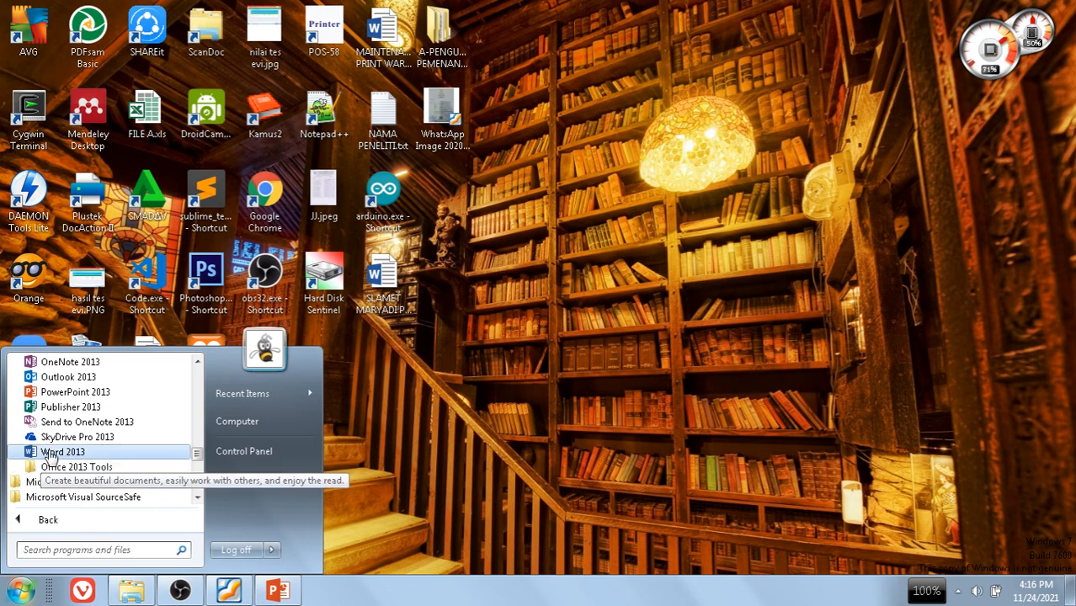
{"action": "left_click", "coordinate": [63, 452]}
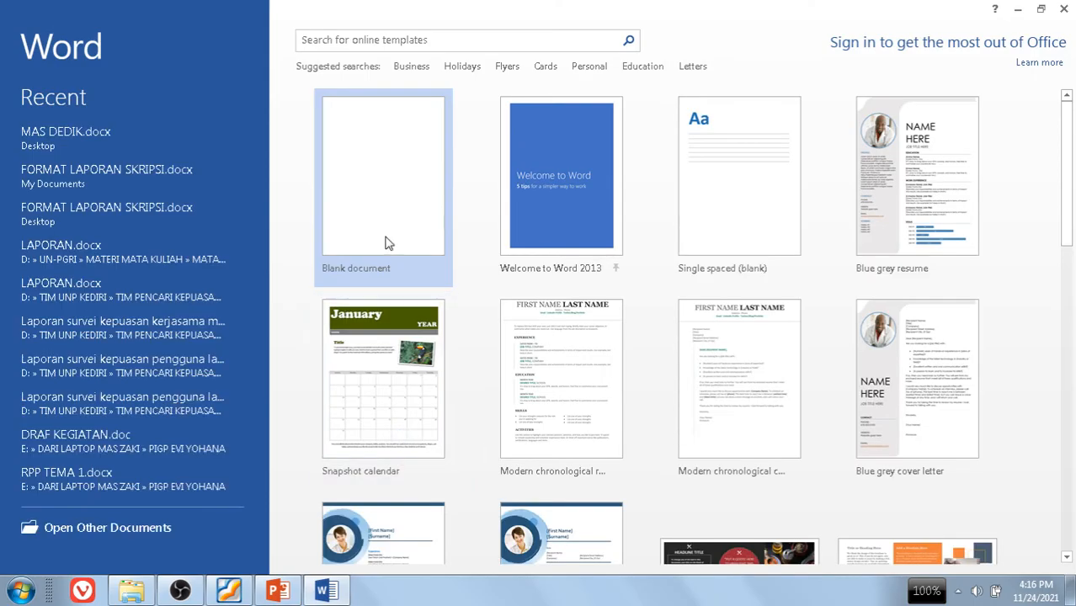
Step: Create a blank document and enable the disabled add-in content
{"action": "left_click", "coordinate": [388, 228]}
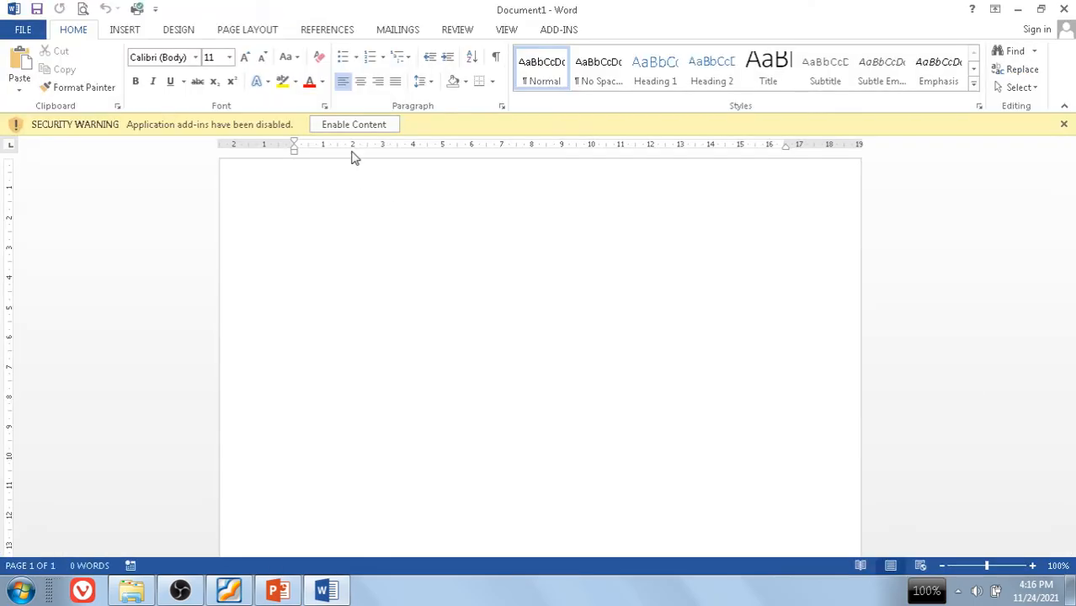
{"action": "left_click", "coordinate": [351, 133]}
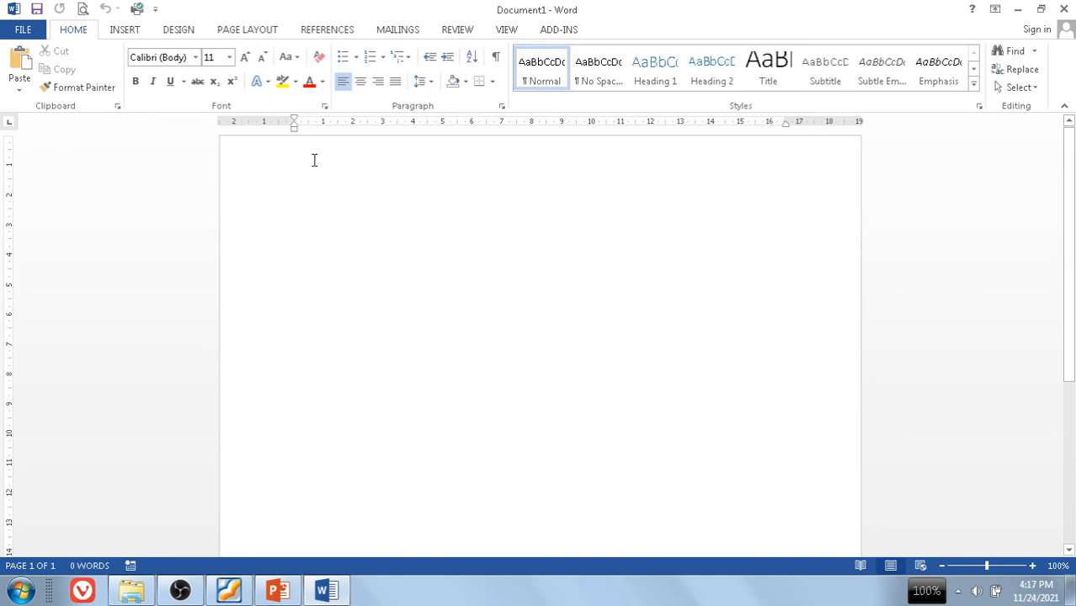
Step: Save the blank document to the Desktop as a Word document named FORMAT PENULISAN
{"action": "left_click", "coordinate": [29, 32]}
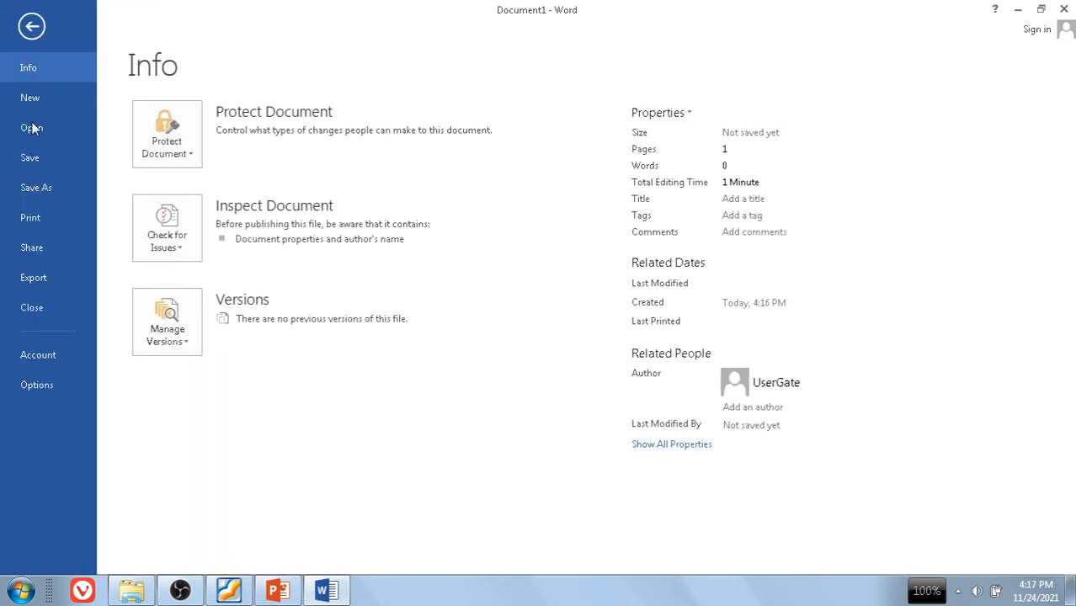
{"action": "left_click", "coordinate": [32, 27]}
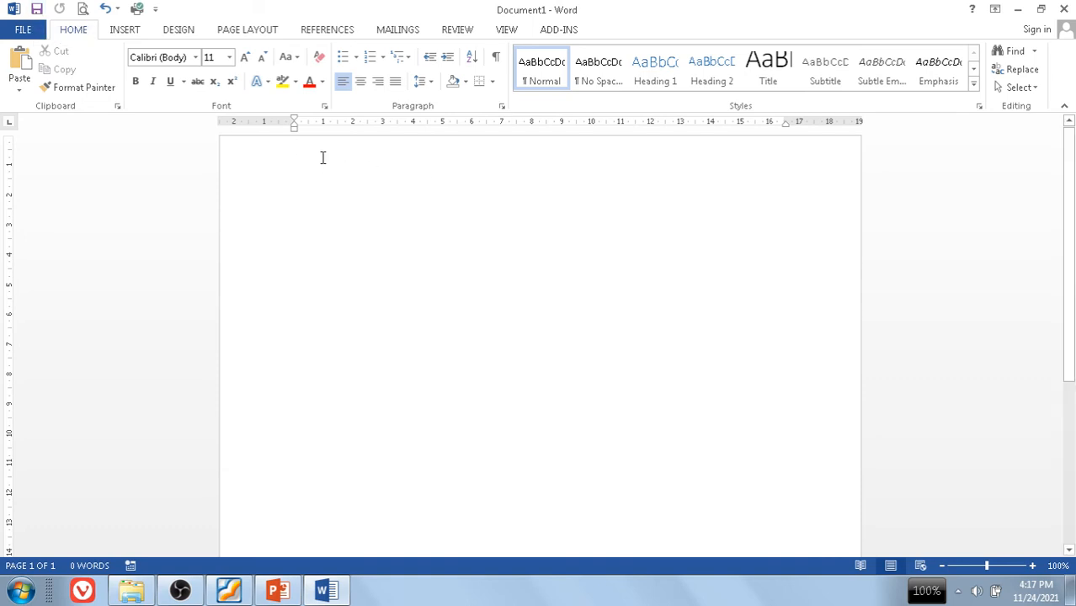
{"action": "key", "text": "ctrl+s"}
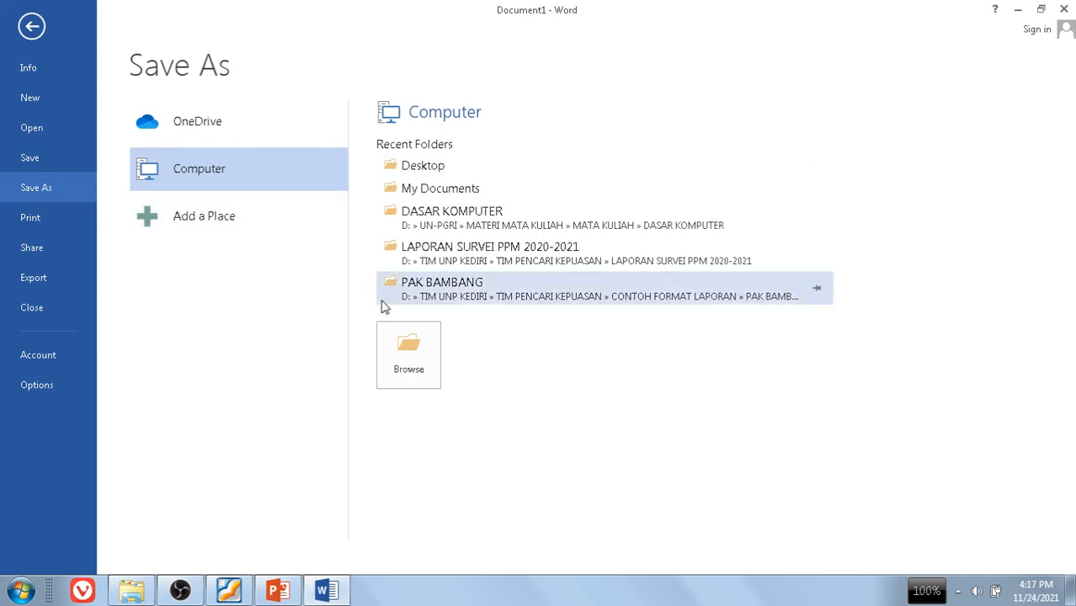
{"action": "left_click", "coordinate": [423, 169]}
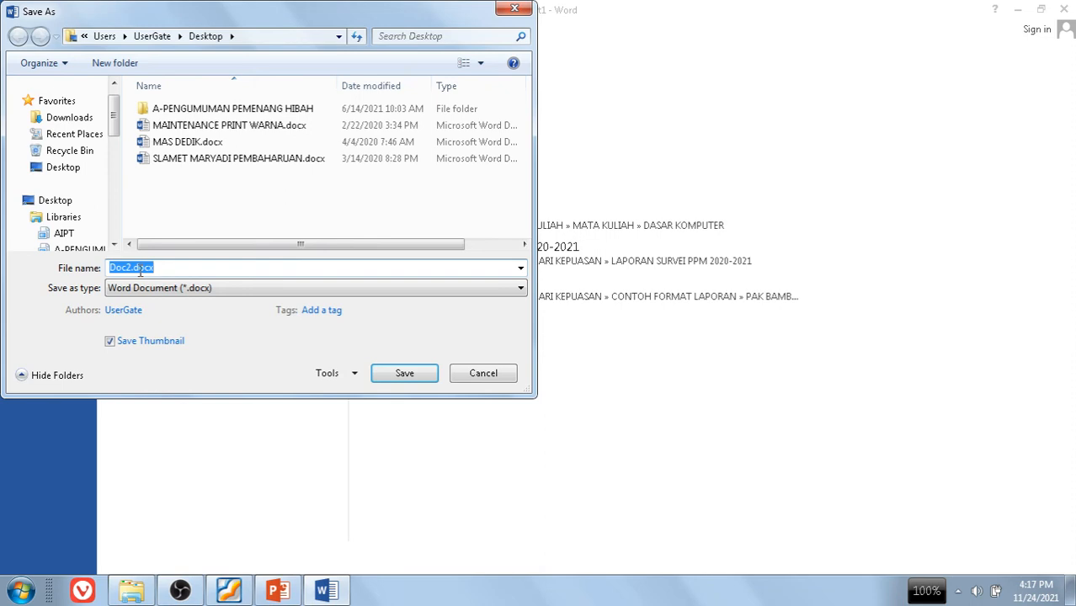
{"action": "type", "text": "FORMAT PENULISAN"}
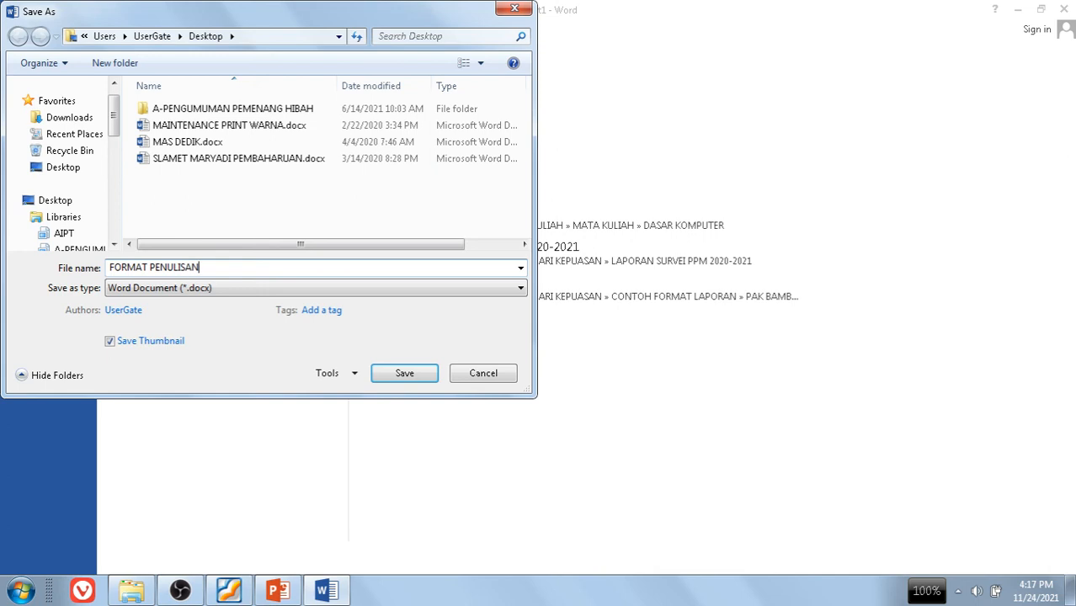
{"action": "left_click", "coordinate": [400, 372]}
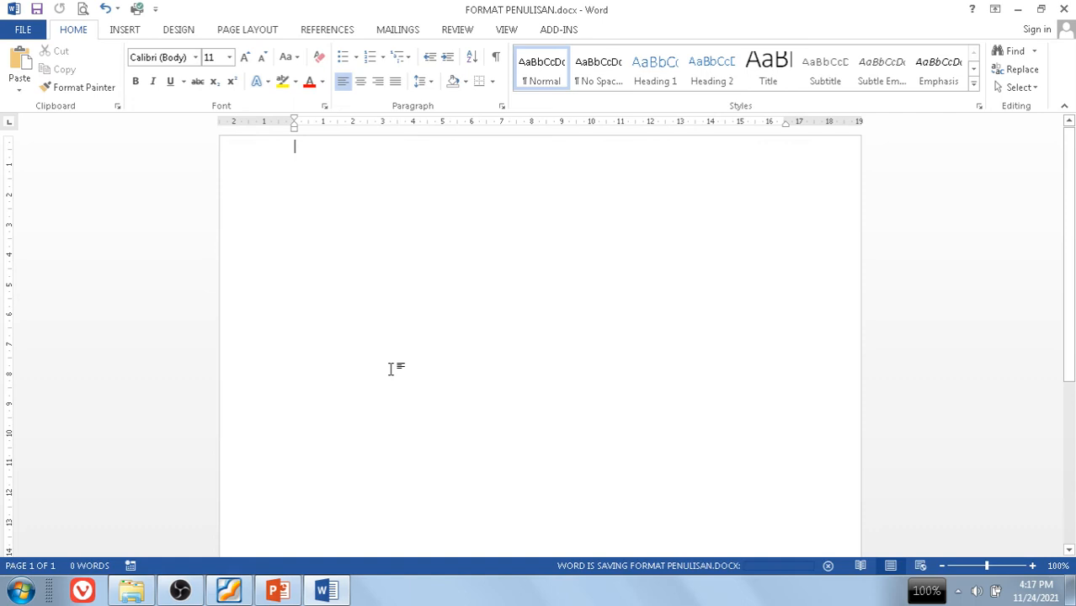
Step: Show the white space at the page edge and set the whole document's left margin to 3 cm
{"action": "double_click", "coordinate": [375, 132]}
{"action": "scroll", "coordinate": [368, 206], "scroll_direction": "up", "scroll_amount": 2}
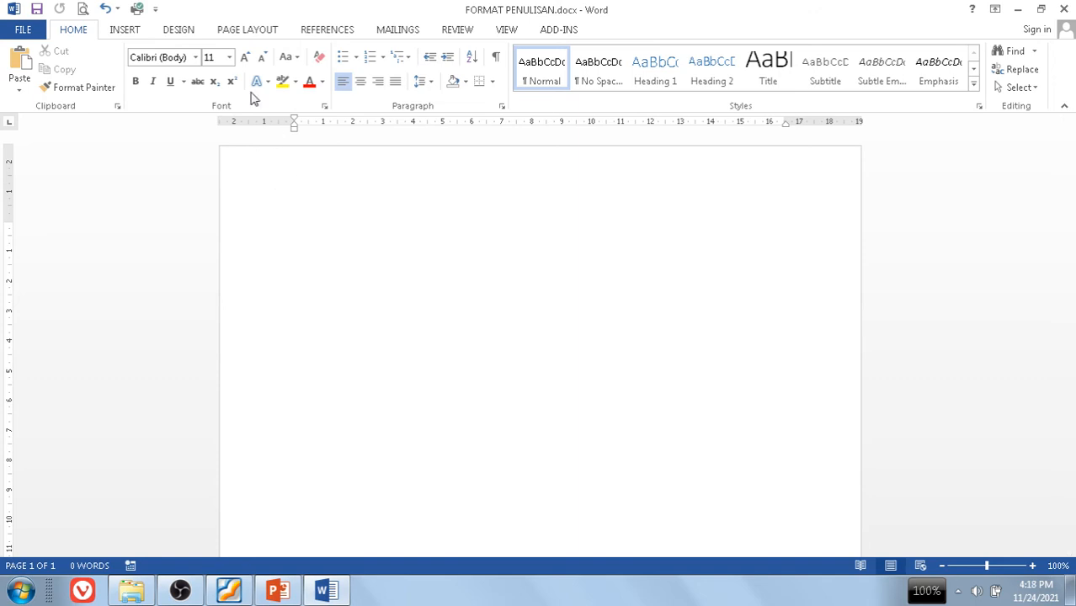
{"action": "left_click", "coordinate": [237, 34]}
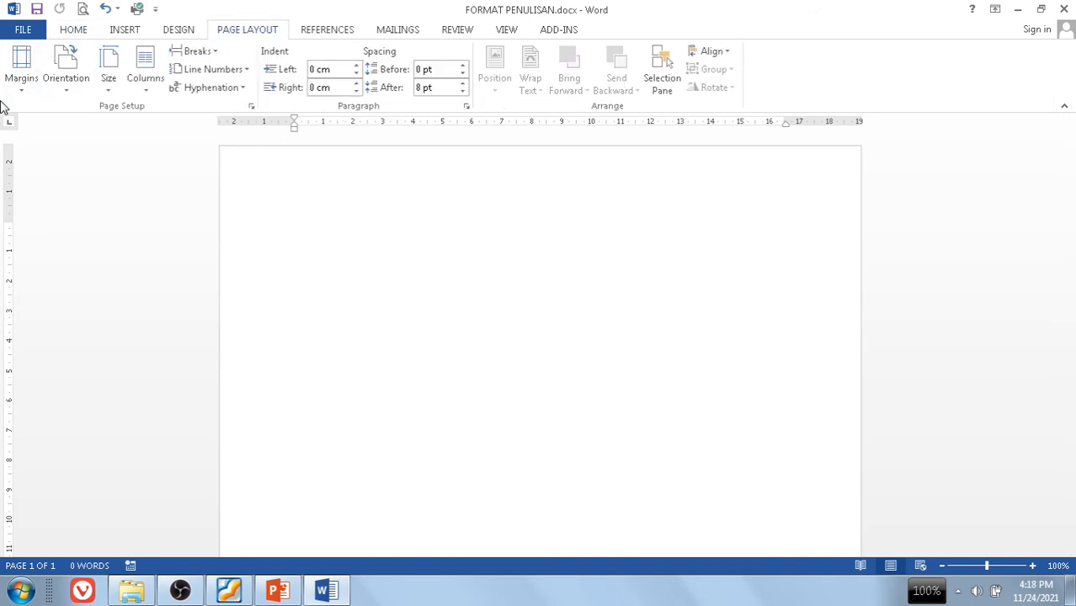
{"action": "left_click", "coordinate": [29, 87]}
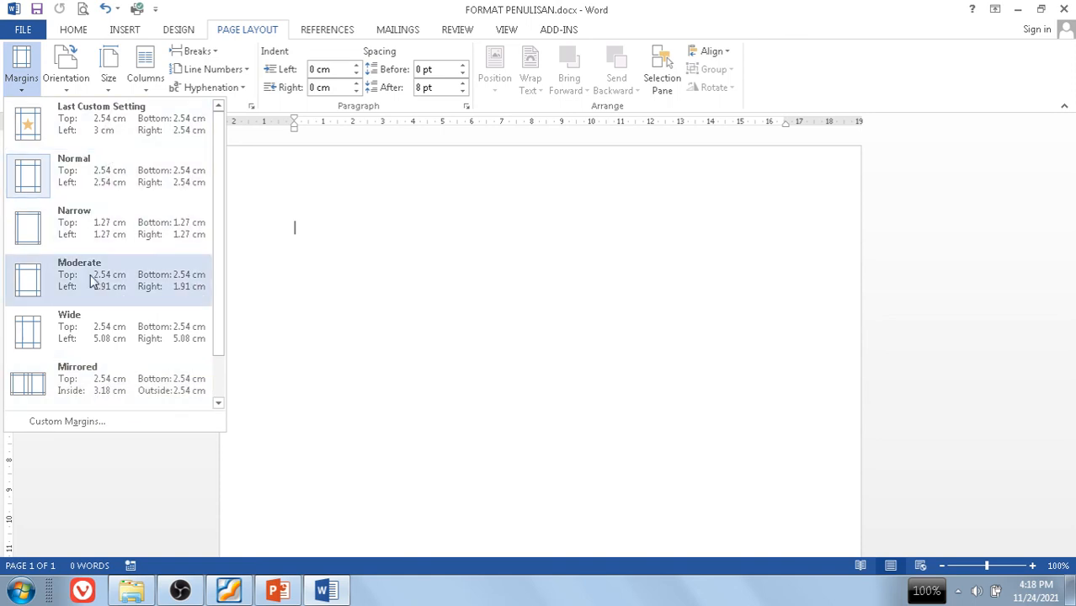
{"action": "left_click", "coordinate": [67, 422]}
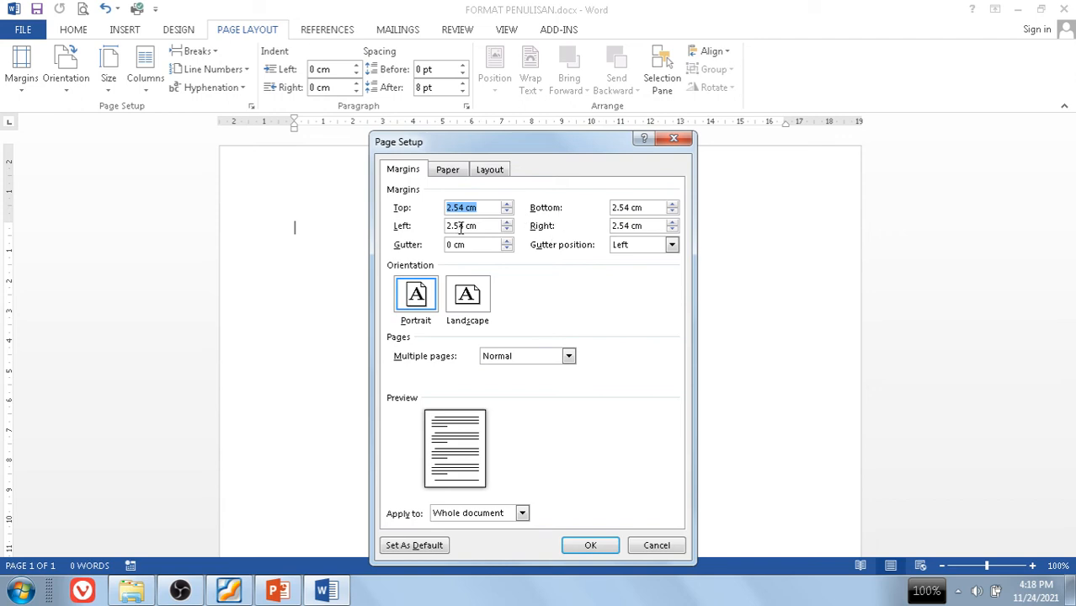
{"action": "left_click", "coordinate": [463, 227]}
{"action": "left_click_drag", "start_coordinate": [464, 227], "coordinate": [455, 229]}
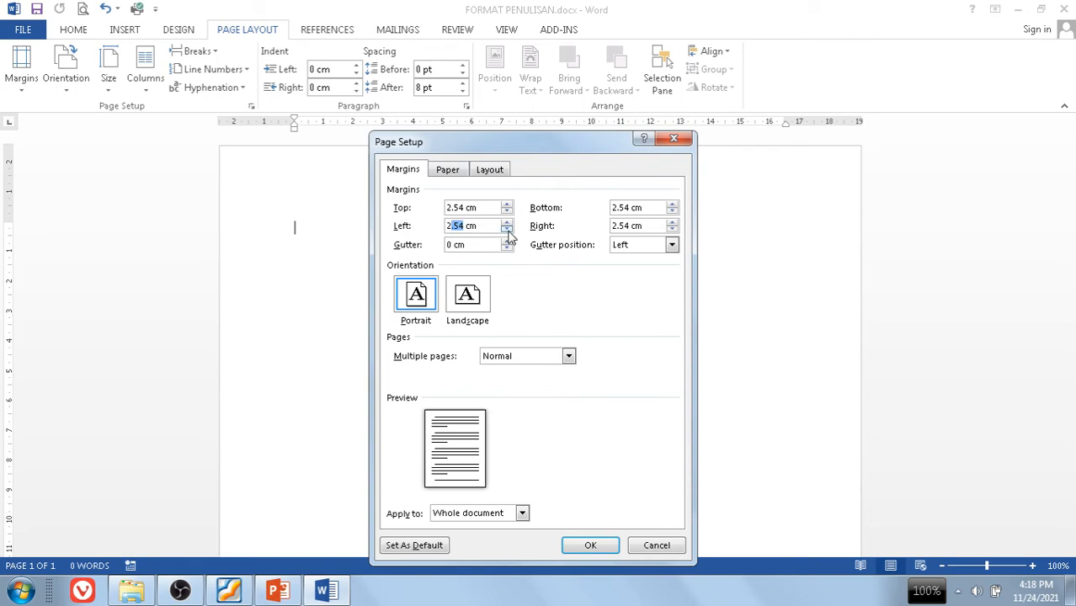
{"action": "key", "text": "BackSpace"}
{"action": "key", "text": "BackSpace"}
{"action": "key", "text": "BackSpace"}
{"action": "type", "text": "3"}
{"action": "left_click", "coordinate": [590, 545]}
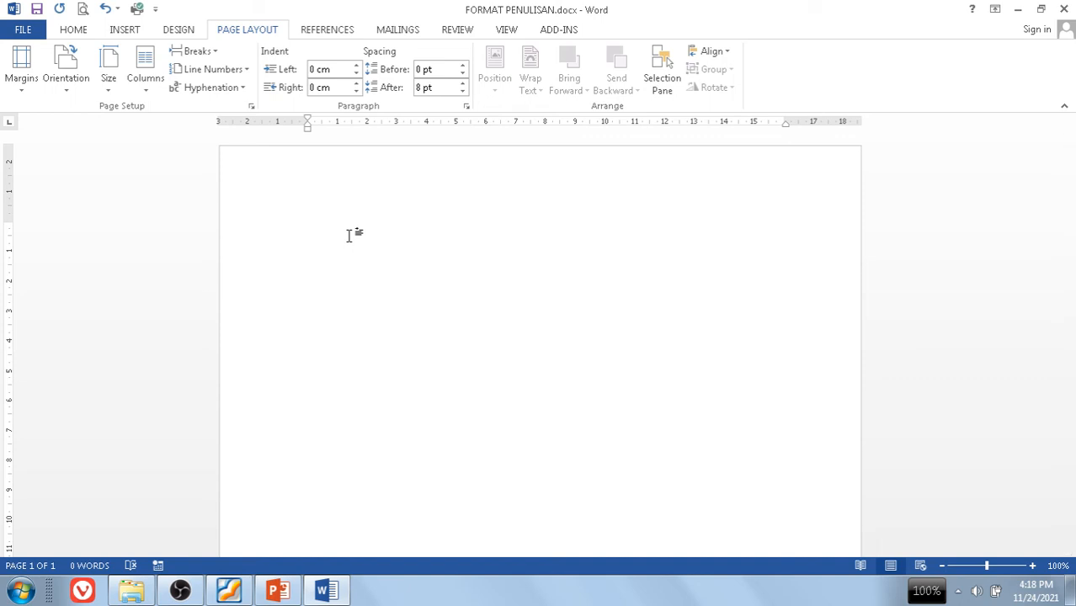
Step: Enter the heading HALAMAN JUDUL PROPOSAL/SKRIPSI on the first page and insert a page break below it
{"action": "type", "text": "HALAMAN JUDUL"}
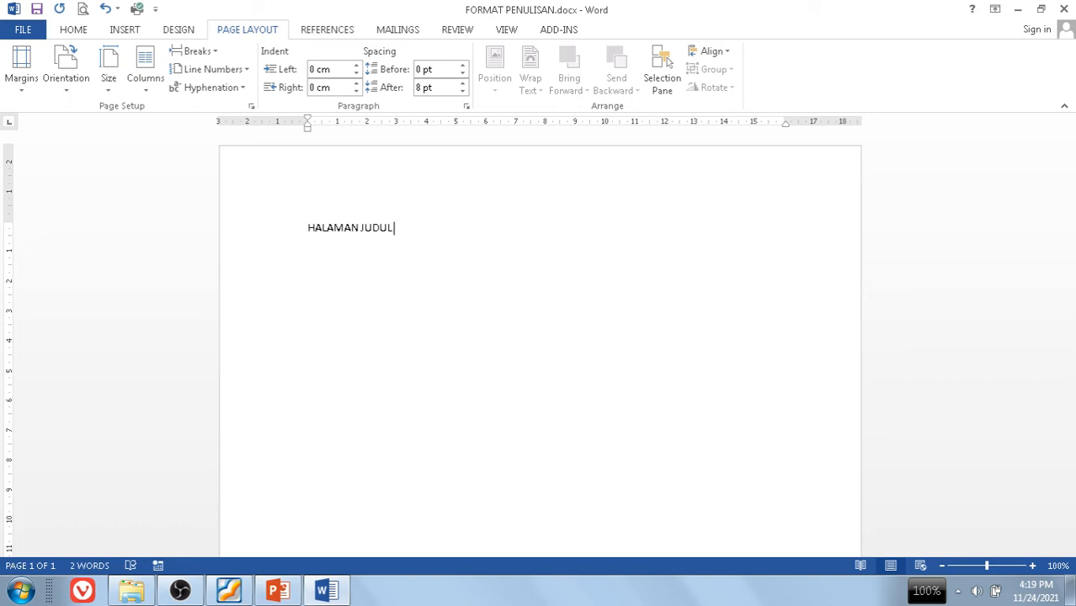
{"action": "type", "text": " PROPOSAL/SKRIPSI"}
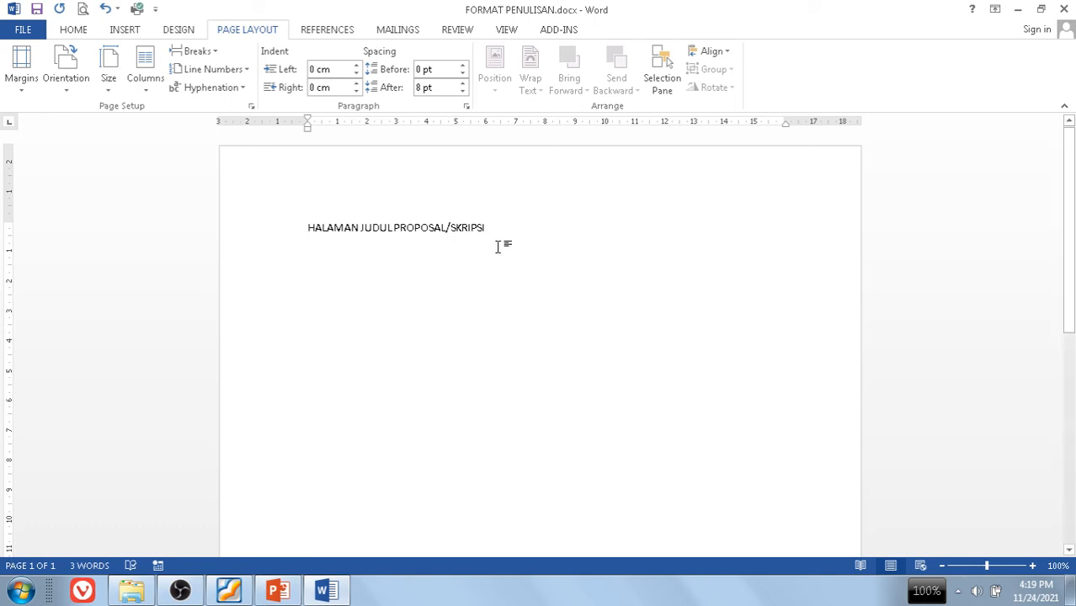
{"action": "key", "text": "Return"}
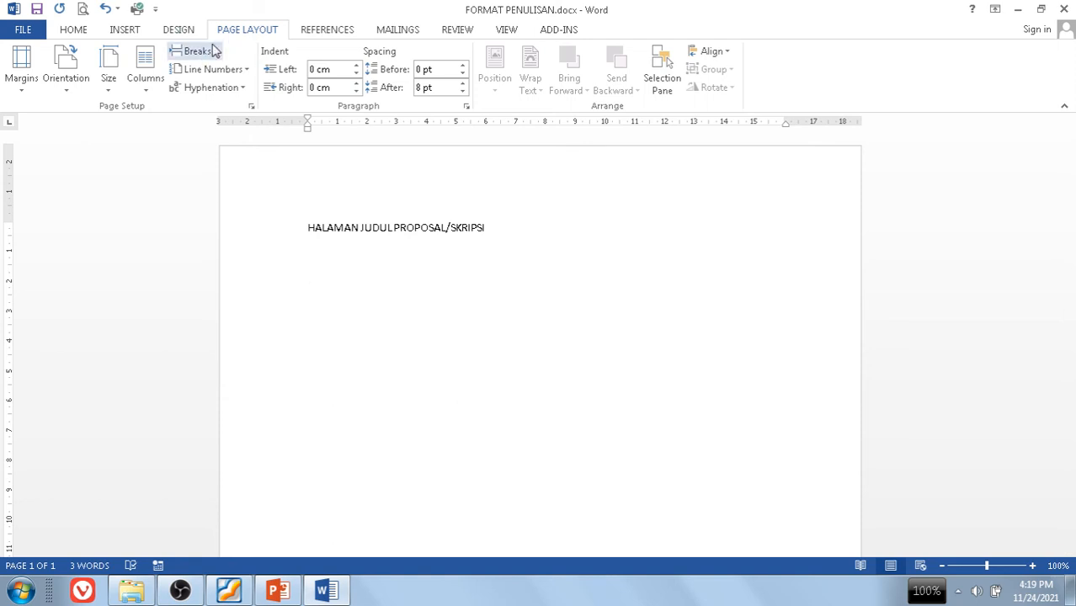
{"action": "left_click", "coordinate": [210, 52]}
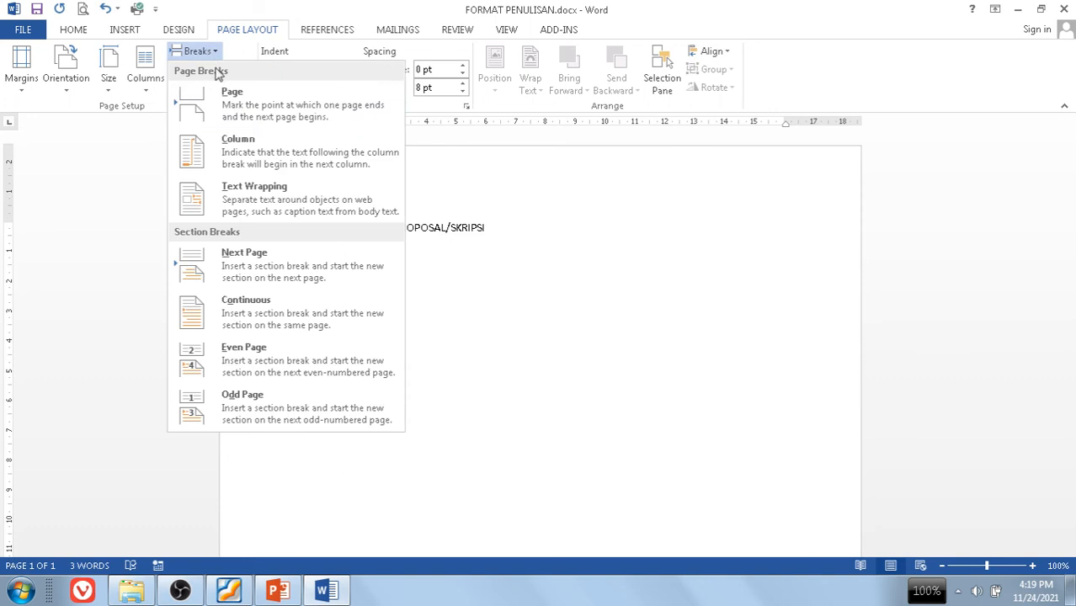
{"action": "left_click", "coordinate": [202, 105]}
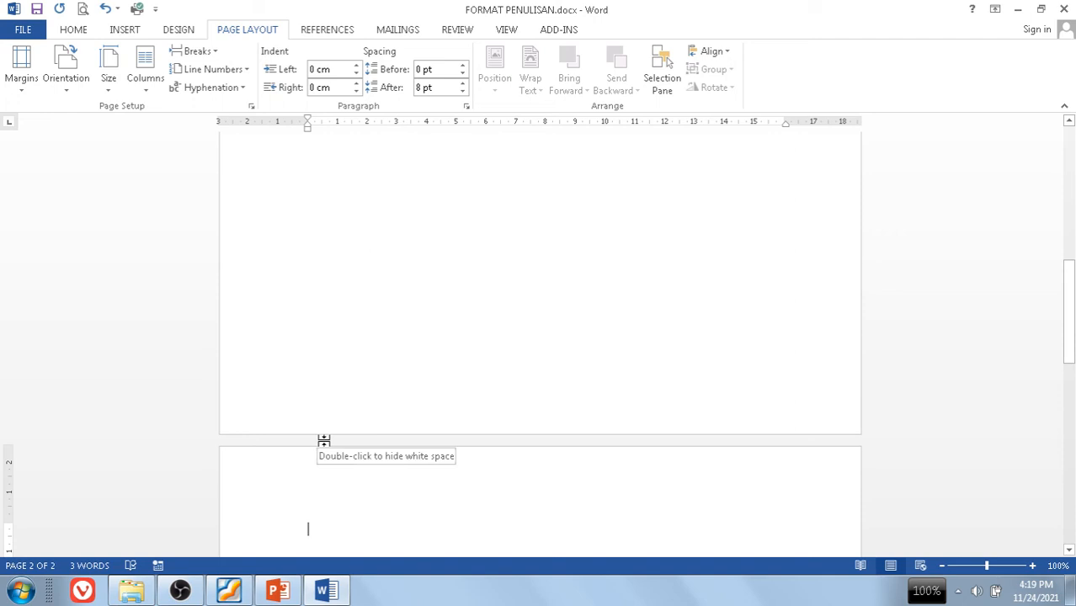
Step: Hide the white space between the first and second pages
{"action": "scroll", "coordinate": [393, 369], "scroll_direction": "up", "scroll_amount": 5}
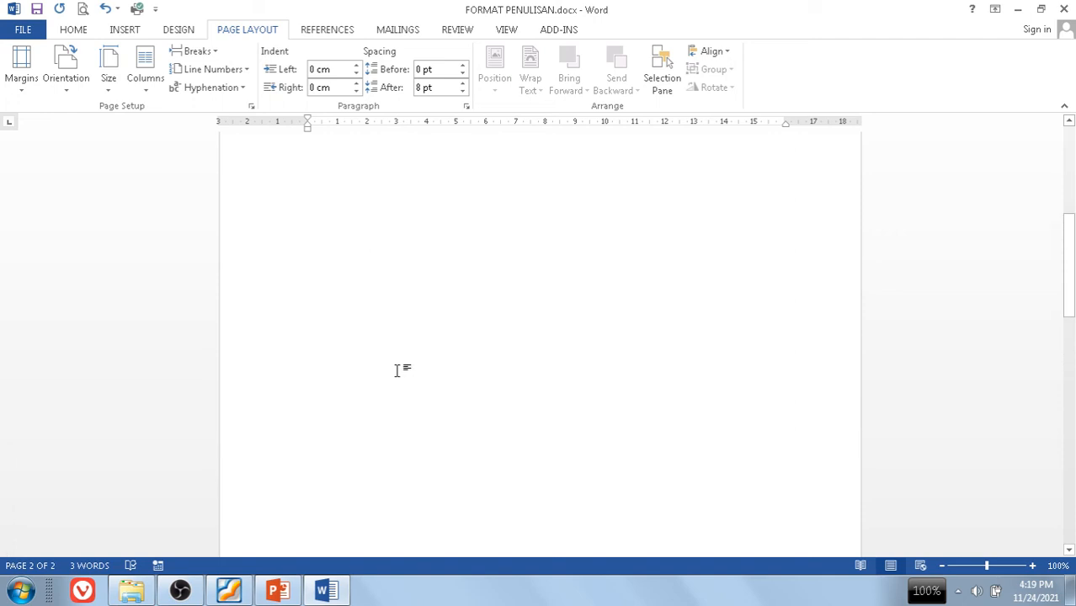
{"action": "scroll", "coordinate": [396, 370], "scroll_direction": "up", "scroll_amount": 12}
{"action": "scroll", "coordinate": [397, 370], "scroll_direction": "down", "scroll_amount": 15}
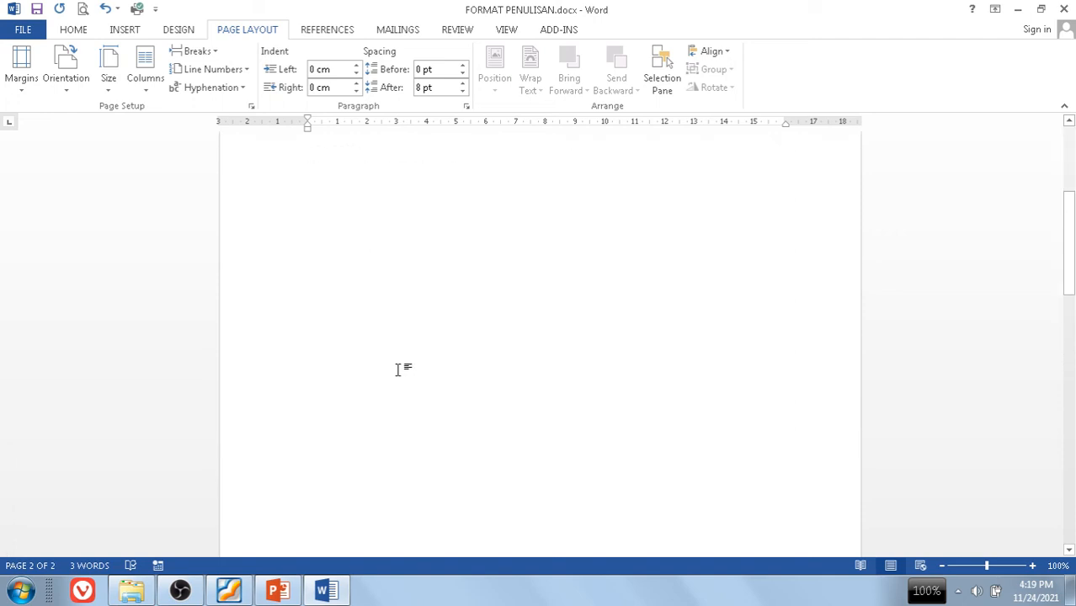
{"action": "scroll", "coordinate": [398, 369], "scroll_direction": "down", "scroll_amount": 3}
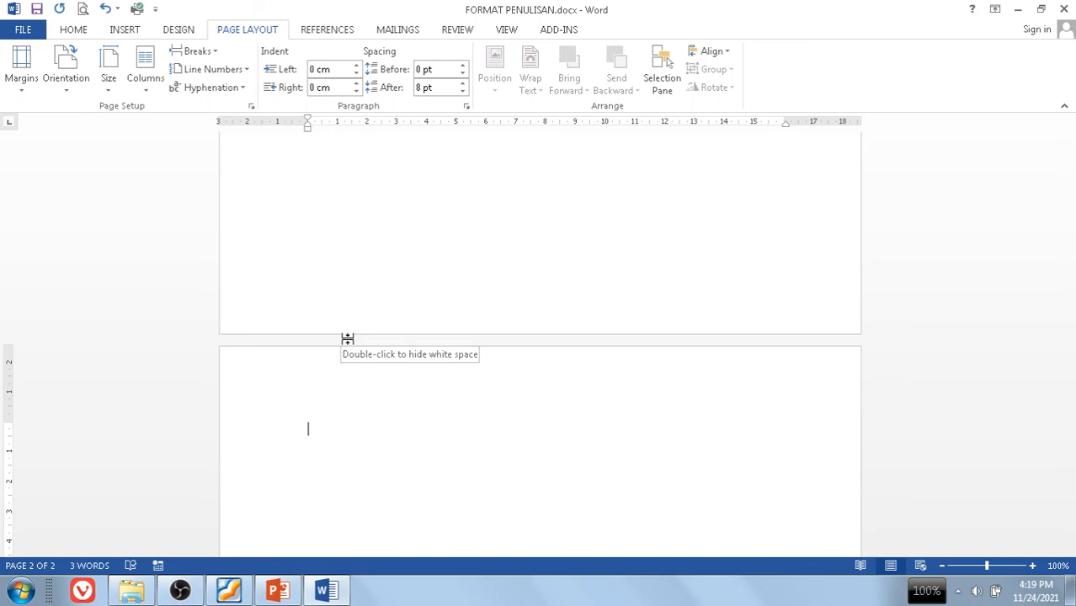
{"action": "double_click", "coordinate": [346, 338]}
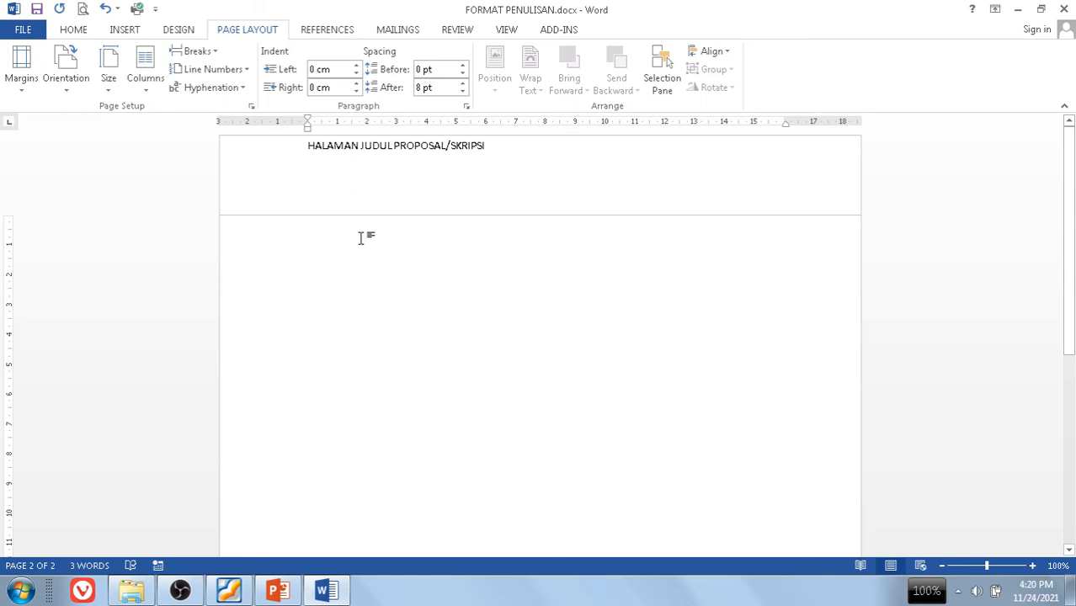
Step: Enter the heading KATA PENGANTAR on the second page and insert a page break two lines below it
{"action": "type", "text": "KATA PENGANTAR"}
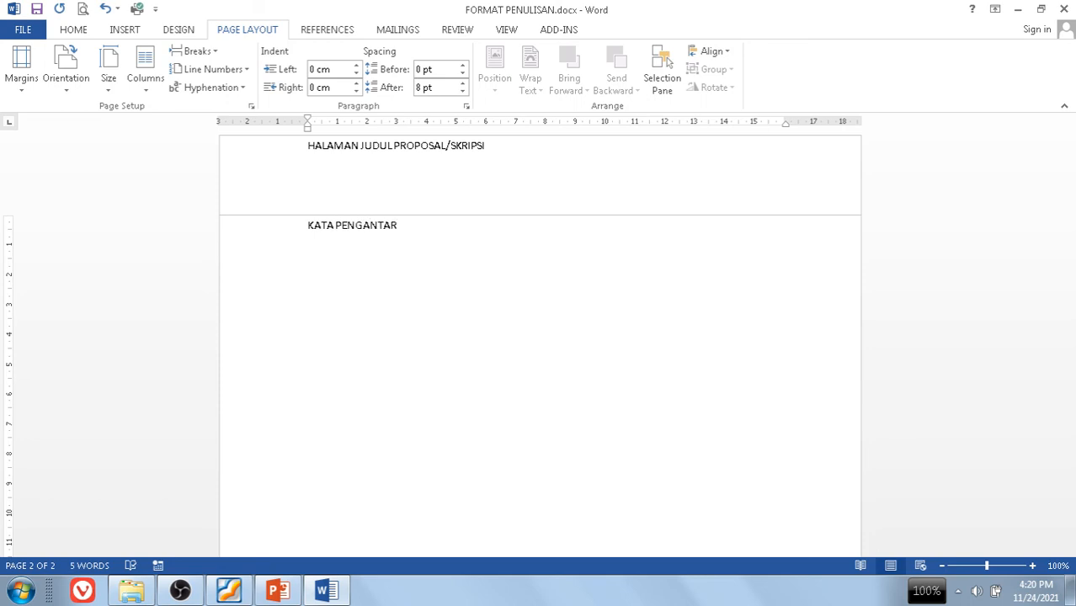
{"action": "key", "text": "Return"}
{"action": "key", "text": "Return"}
{"action": "left_click", "coordinate": [193, 50]}
{"action": "left_click", "coordinate": [206, 94]}
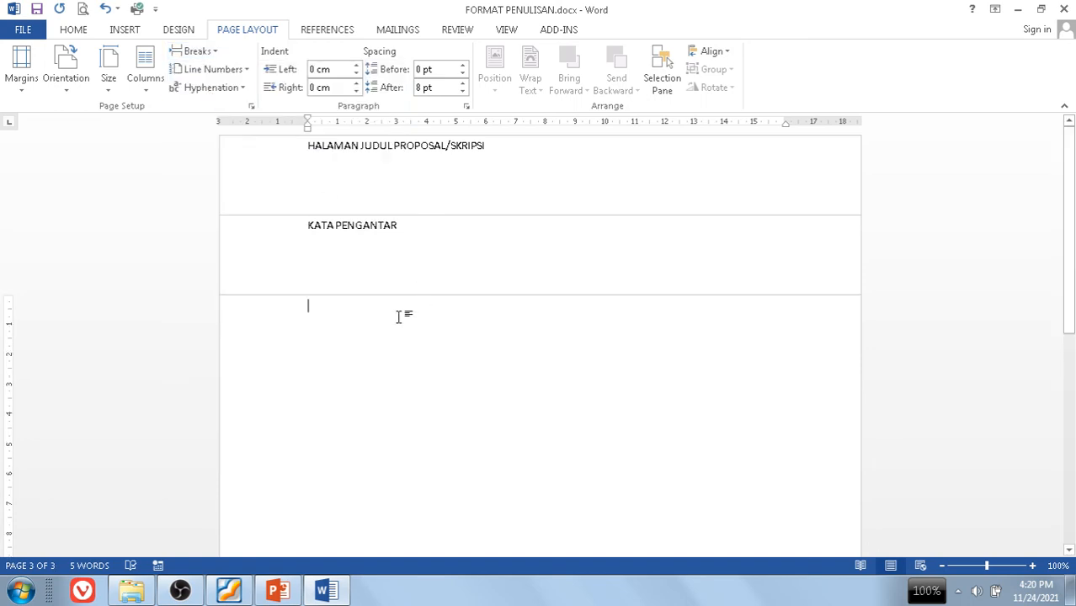
Step: Enter the heading DAFTAR ISI on the third page and add two new lines below it
{"action": "type", "text": "DAFTAR"}
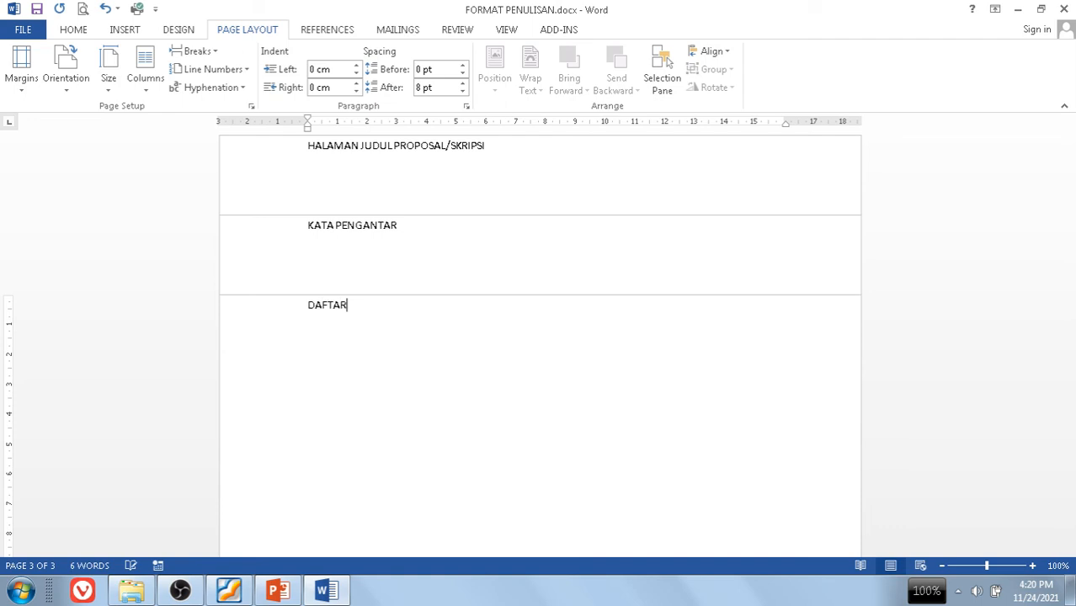
{"action": "type", "text": " ISI"}
{"action": "key", "text": "Return"}
{"action": "key", "text": "Return"}
Step: Try an ordinary page break below the DAFTAR ISI heading and delete it again
{"action": "left_click", "coordinate": [196, 50]}
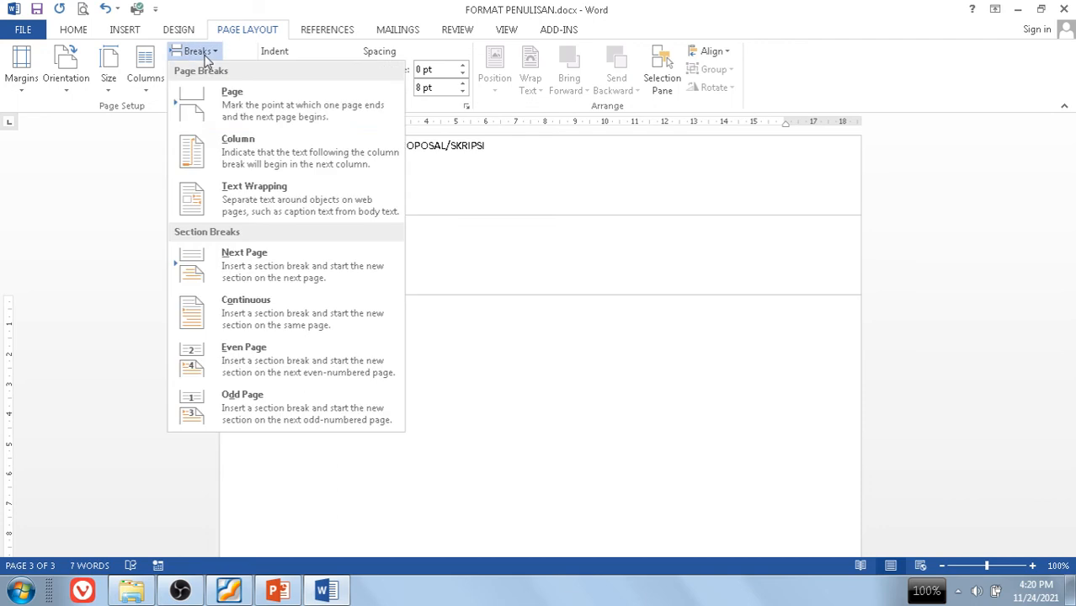
{"action": "left_click", "coordinate": [229, 101]}
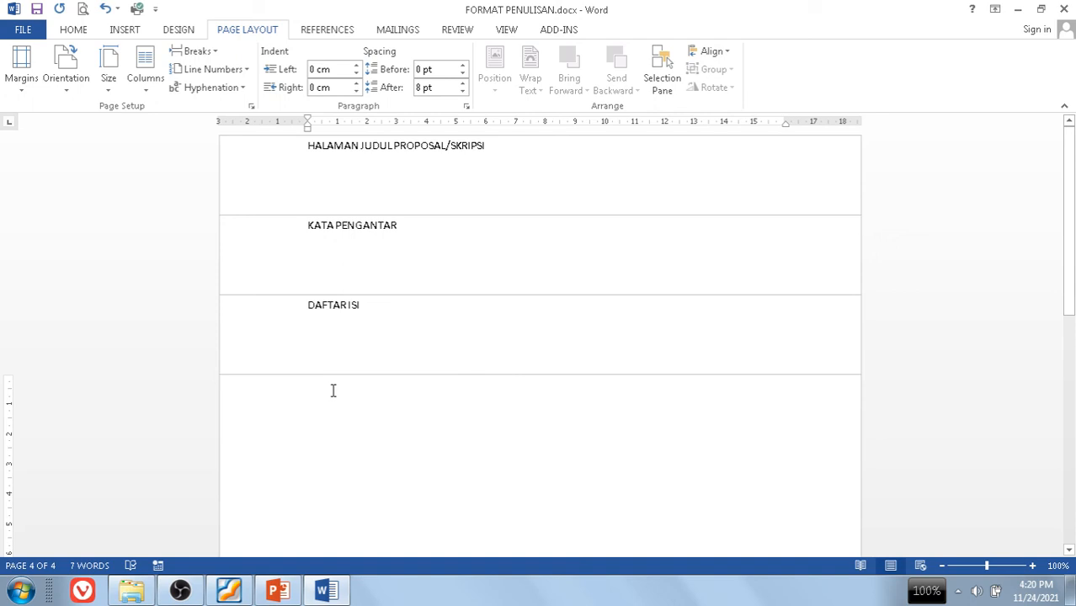
{"action": "key", "text": "BackSpace"}
{"action": "key", "text": "BackSpace"}
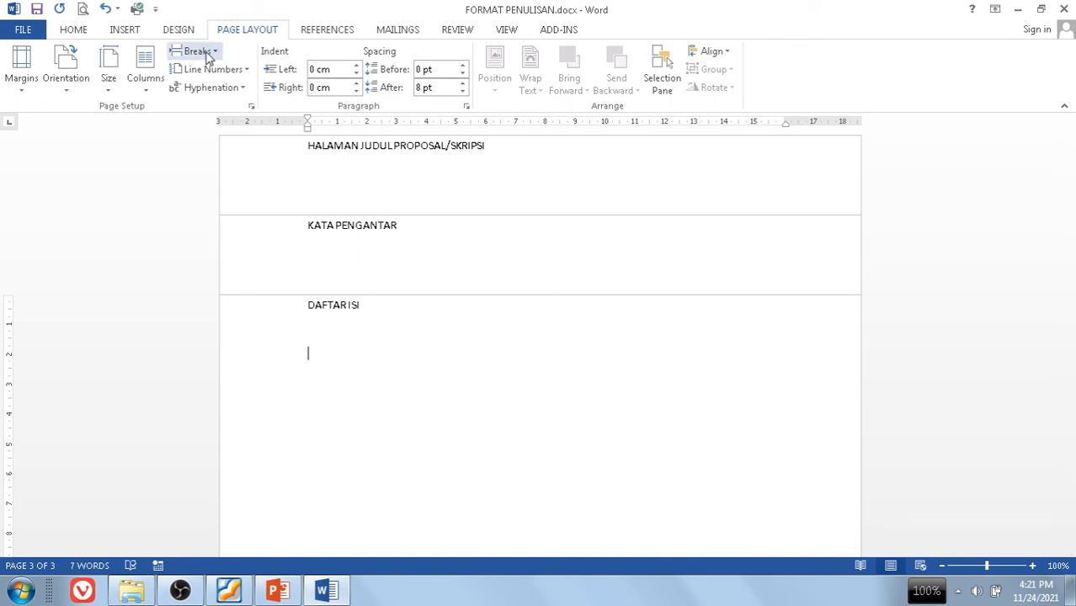
Step: Insert a Next Page section break below the DAFTAR ISI heading
{"action": "left_click", "coordinate": [209, 53]}
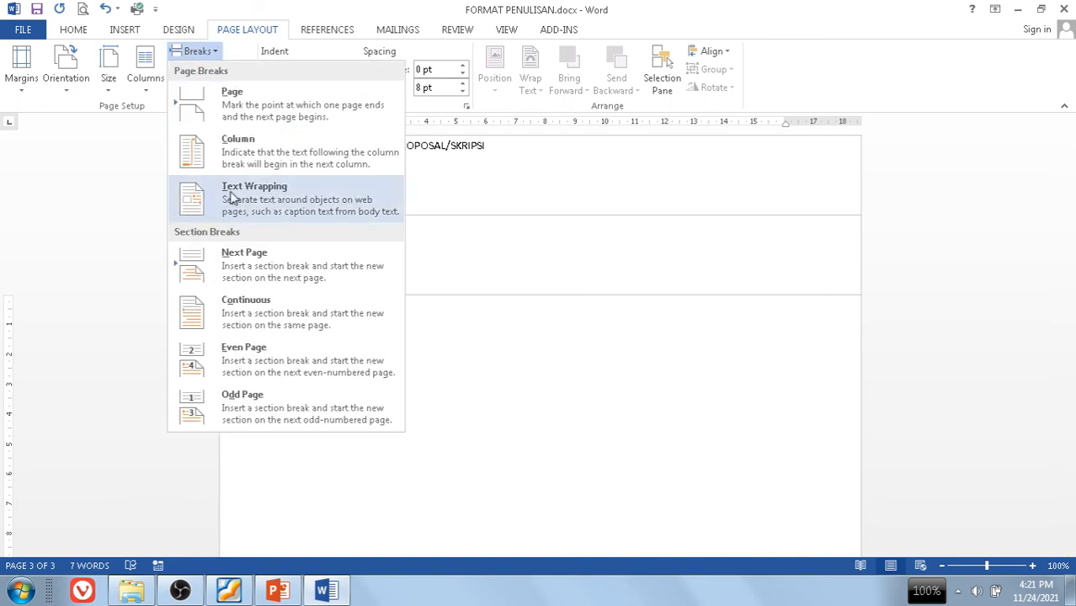
{"action": "left_click", "coordinate": [202, 275]}
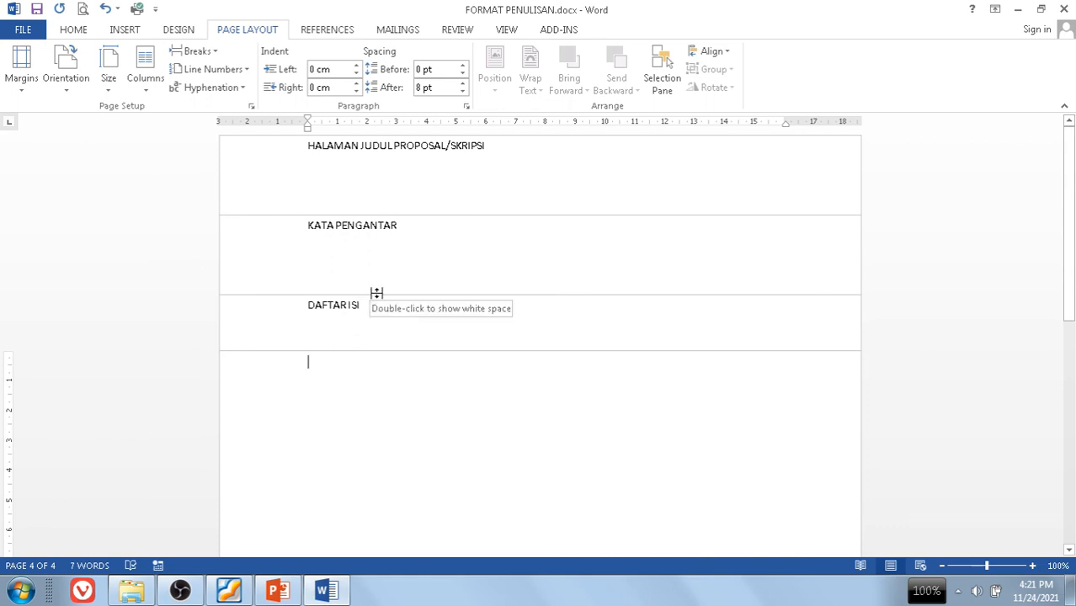
Step: Show the white space between pages and open the header and footer areas to examine the section labels from KATA PENGANTAR through the fourth page
{"action": "double_click", "coordinate": [376, 292]}
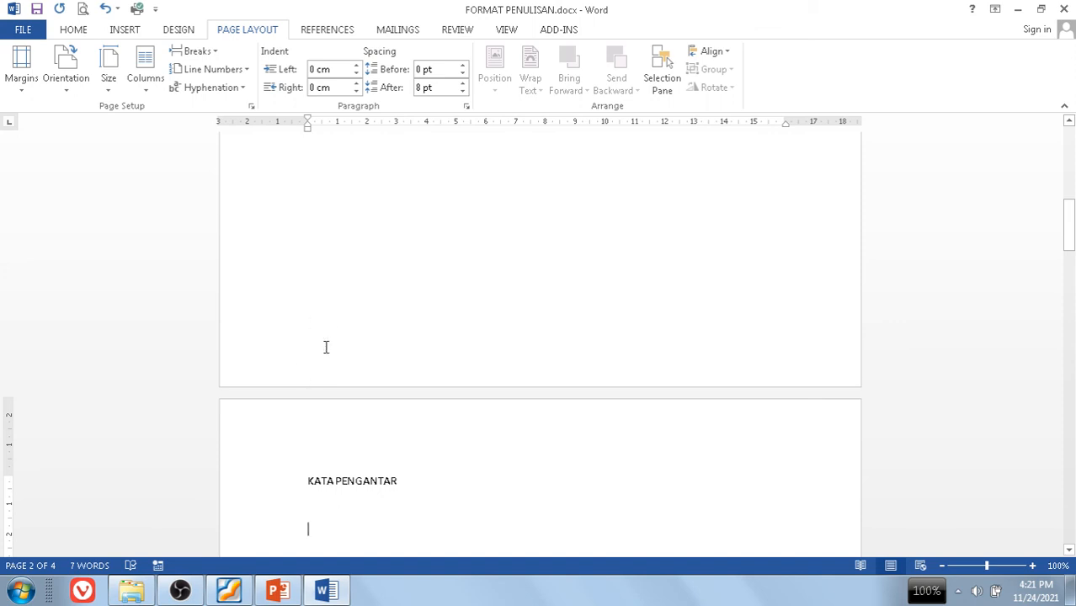
{"action": "double_click", "coordinate": [341, 421]}
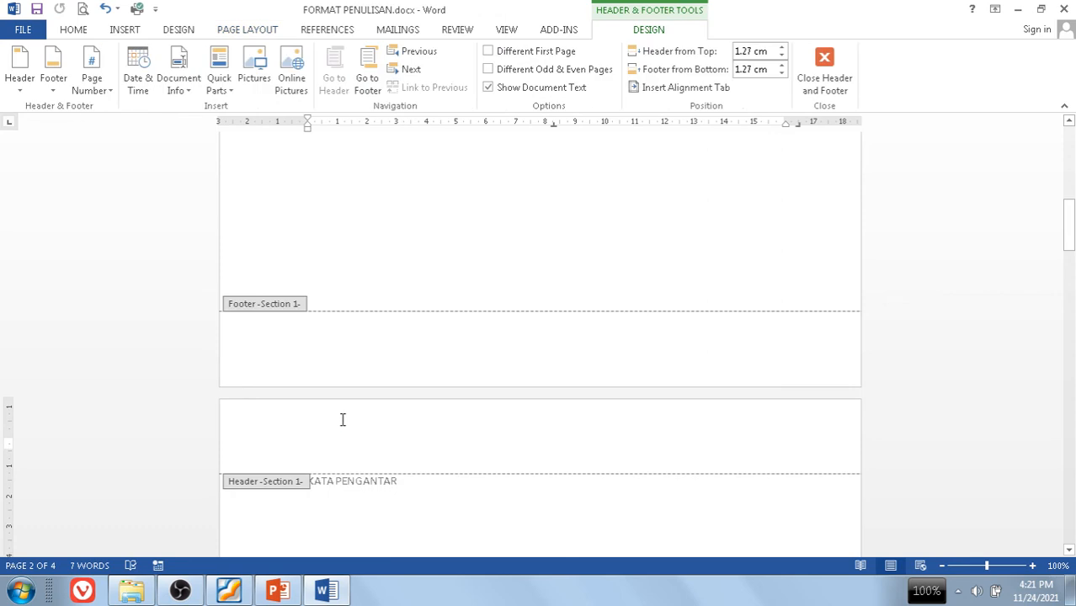
{"action": "scroll", "coordinate": [340, 418], "scroll_direction": "down", "scroll_amount": 2}
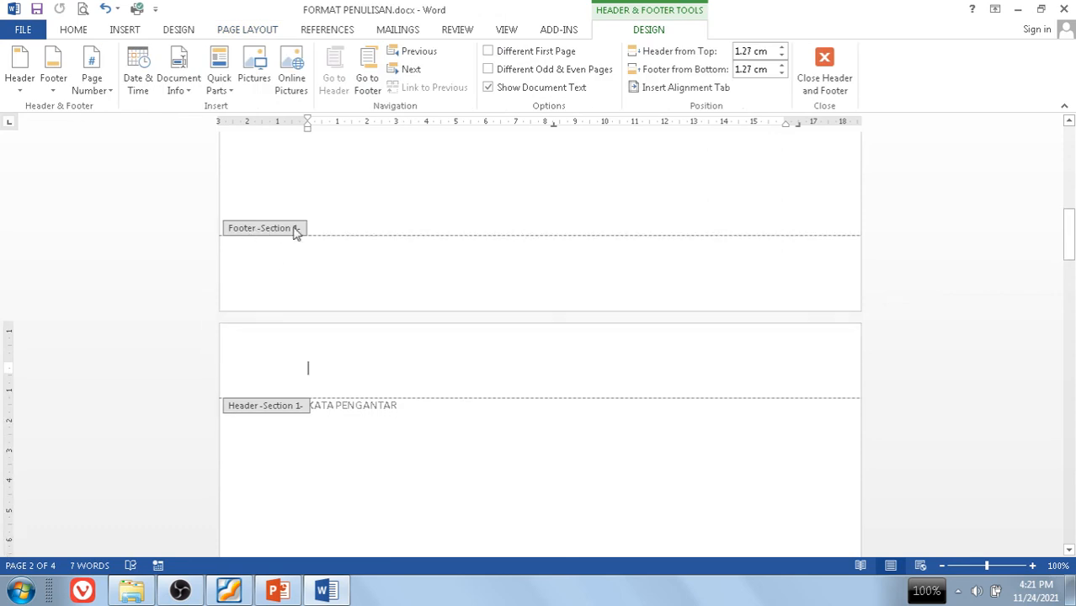
{"action": "scroll", "coordinate": [268, 382], "scroll_direction": "down", "scroll_amount": 2}
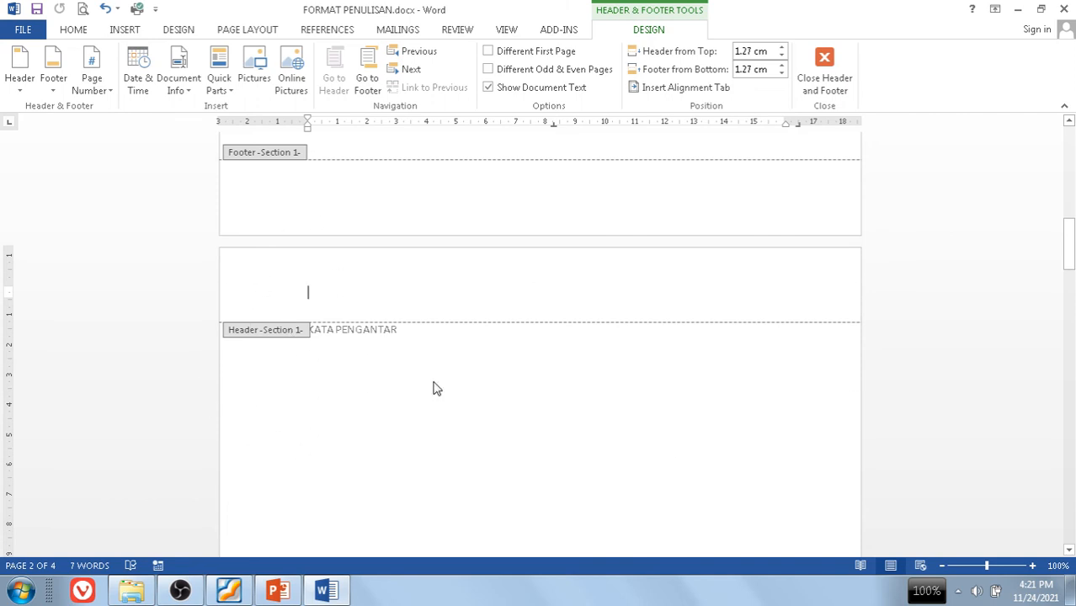
{"action": "scroll", "coordinate": [379, 370], "scroll_direction": "down", "scroll_amount": 2}
{"action": "scroll", "coordinate": [367, 369], "scroll_direction": "down", "scroll_amount": 15}
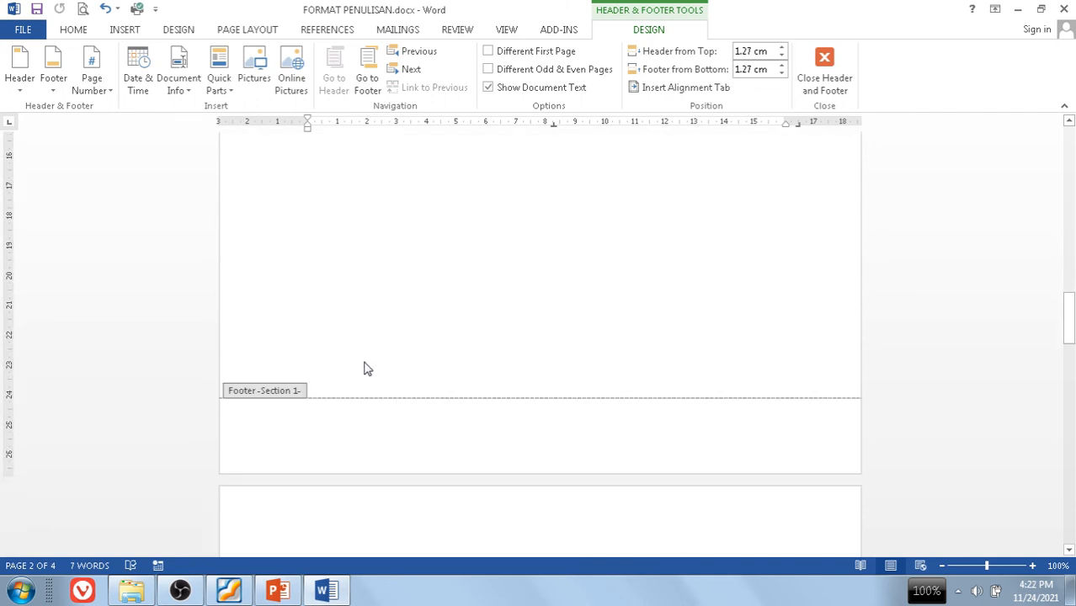
{"action": "scroll", "coordinate": [366, 363], "scroll_direction": "down", "scroll_amount": 6}
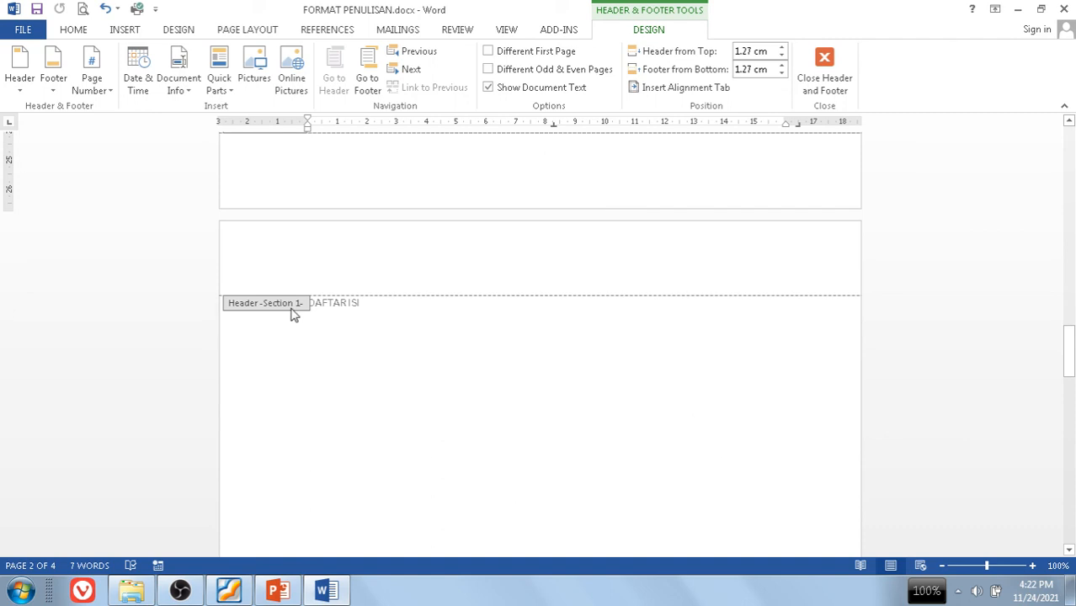
{"action": "scroll", "coordinate": [317, 343], "scroll_direction": "down", "scroll_amount": 15}
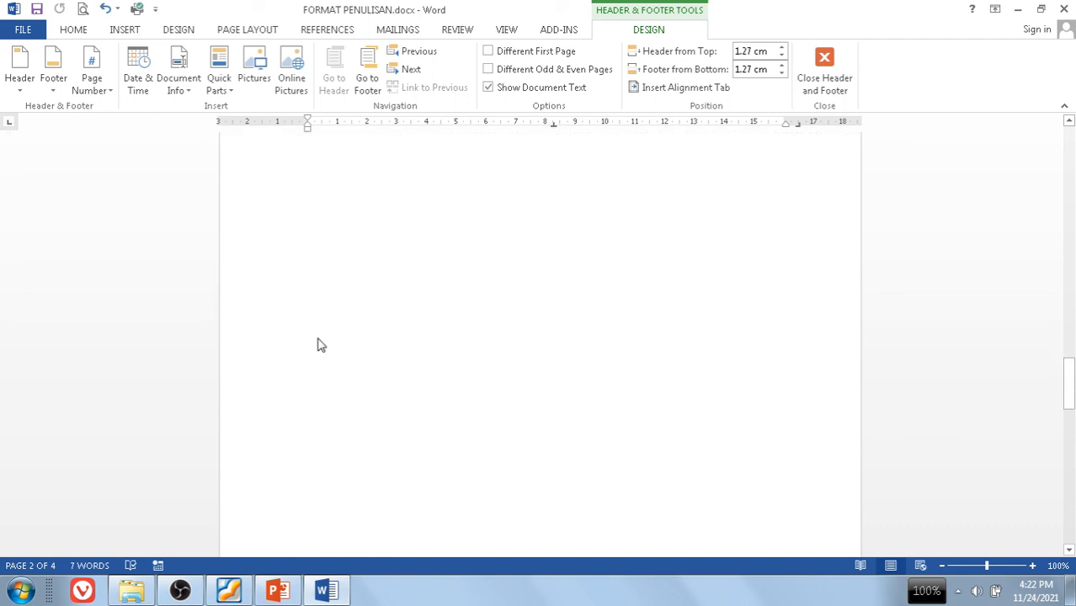
{"action": "scroll", "coordinate": [318, 343], "scroll_direction": "down", "scroll_amount": 8}
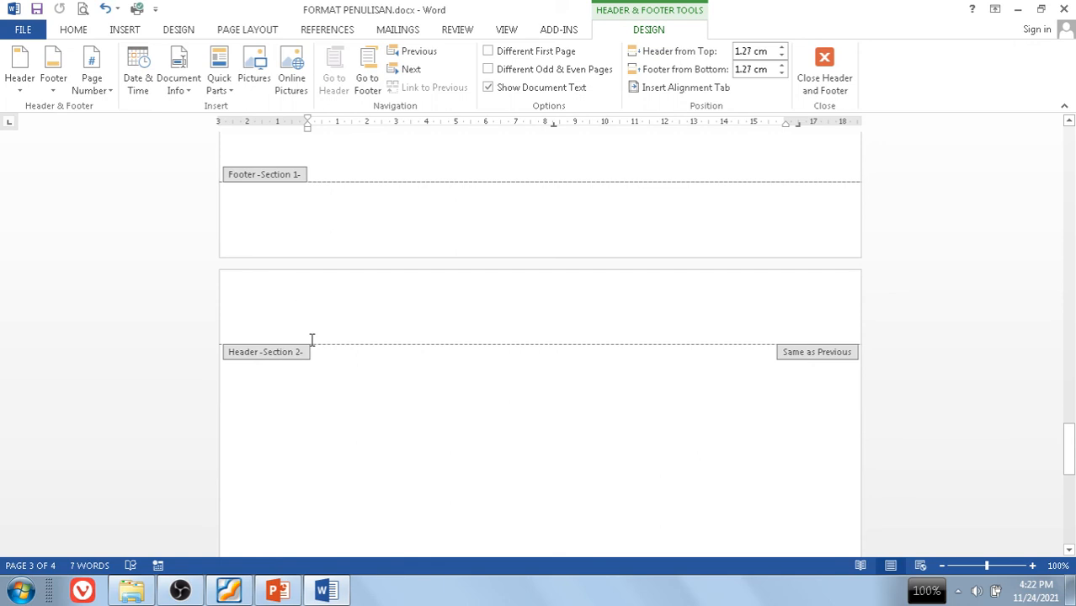
{"action": "double_click", "coordinate": [354, 383]}
Step: Try to hide the white space at the page boundary below DAFTAR ISI
{"action": "double_click", "coordinate": [333, 265]}
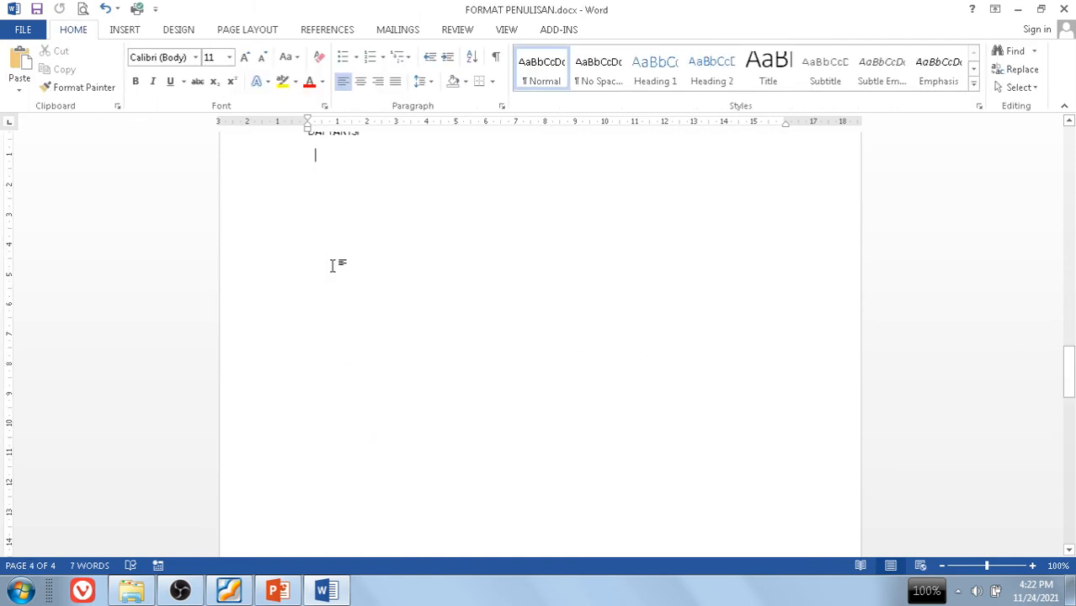
{"action": "scroll", "coordinate": [342, 333], "scroll_direction": "down", "scroll_amount": 10}
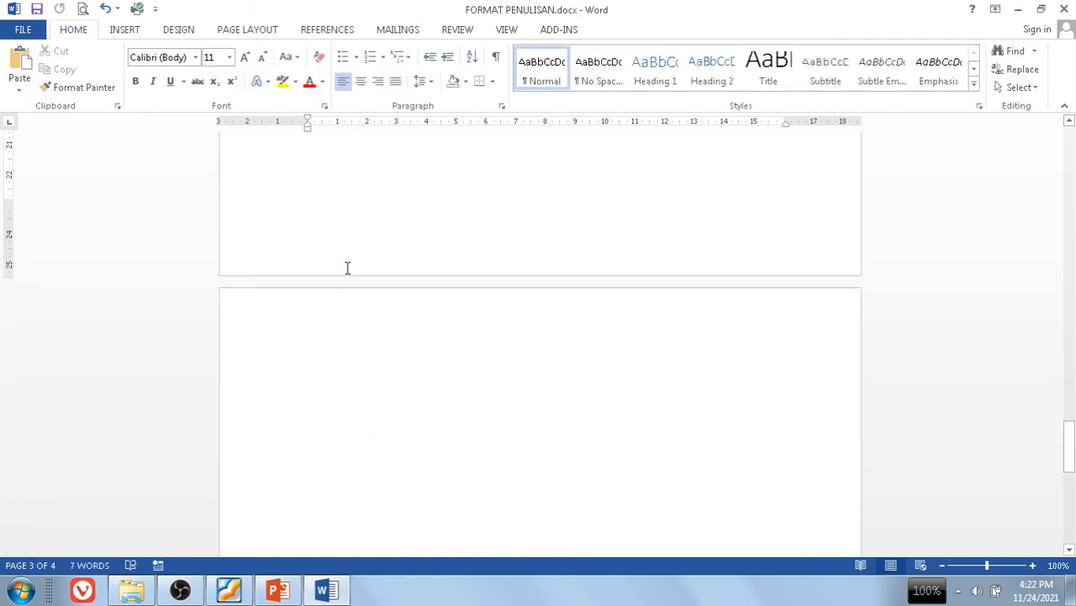
{"action": "double_click", "coordinate": [342, 276]}
{"action": "scroll", "coordinate": [351, 325], "scroll_direction": "down", "scroll_amount": 7}
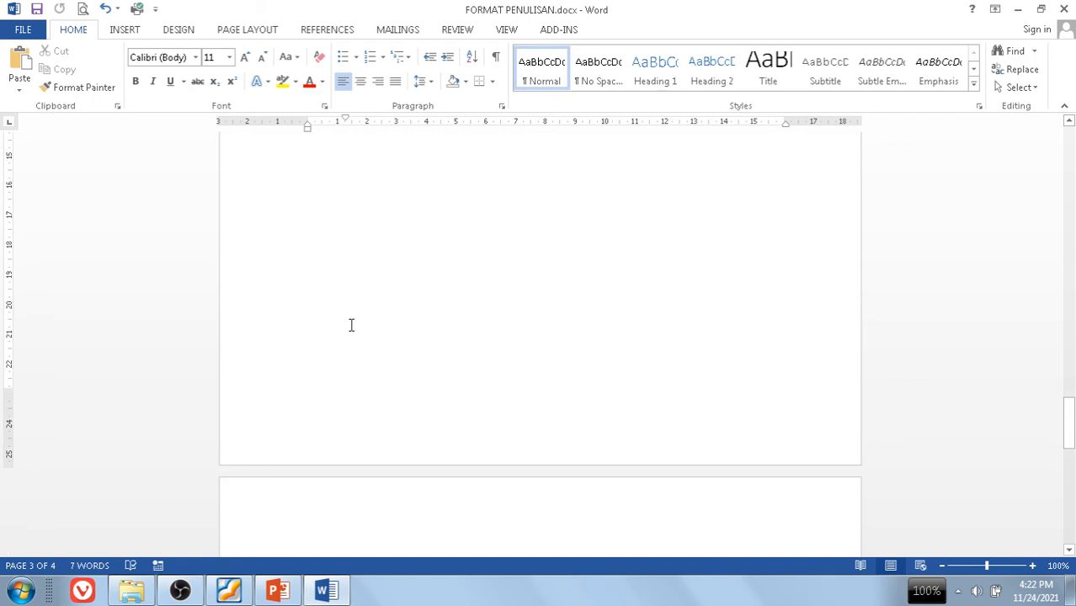
{"action": "double_click", "coordinate": [348, 468]}
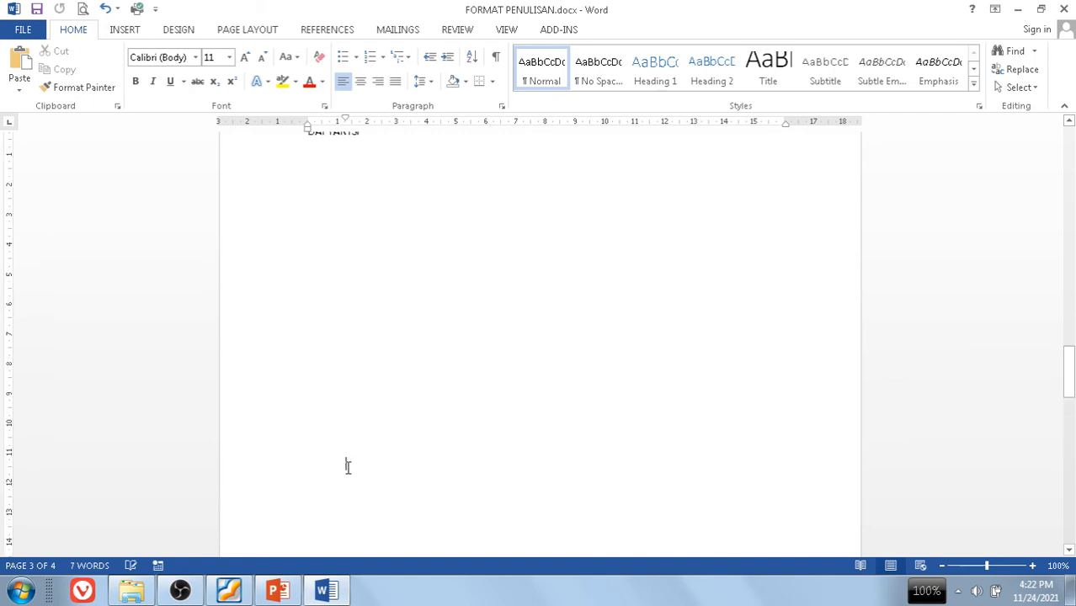
{"action": "scroll", "coordinate": [347, 468], "scroll_direction": "down", "scroll_amount": 10}
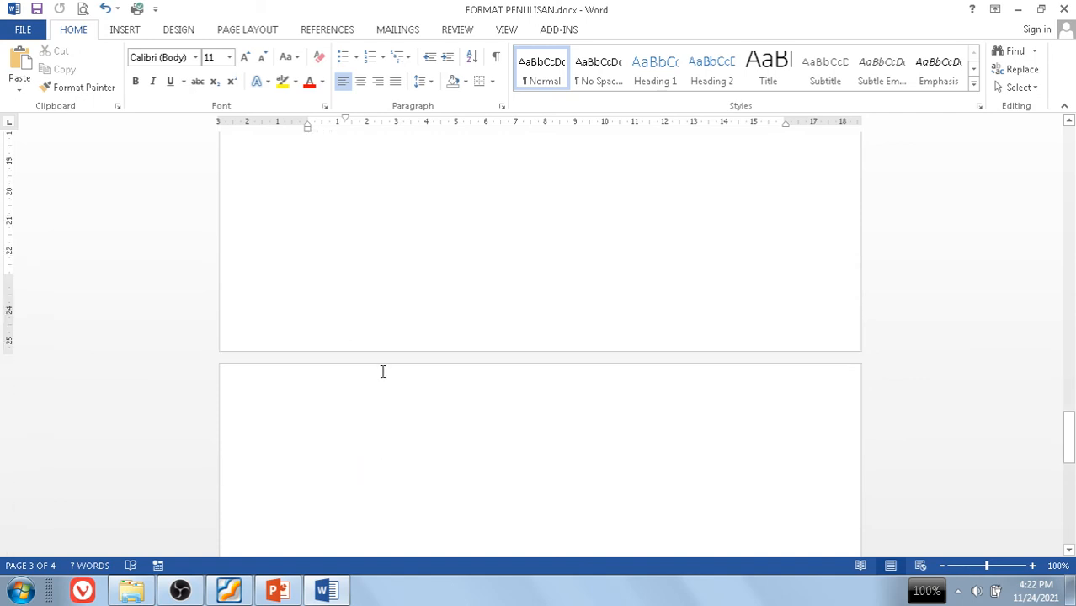
{"action": "double_click", "coordinate": [384, 356]}
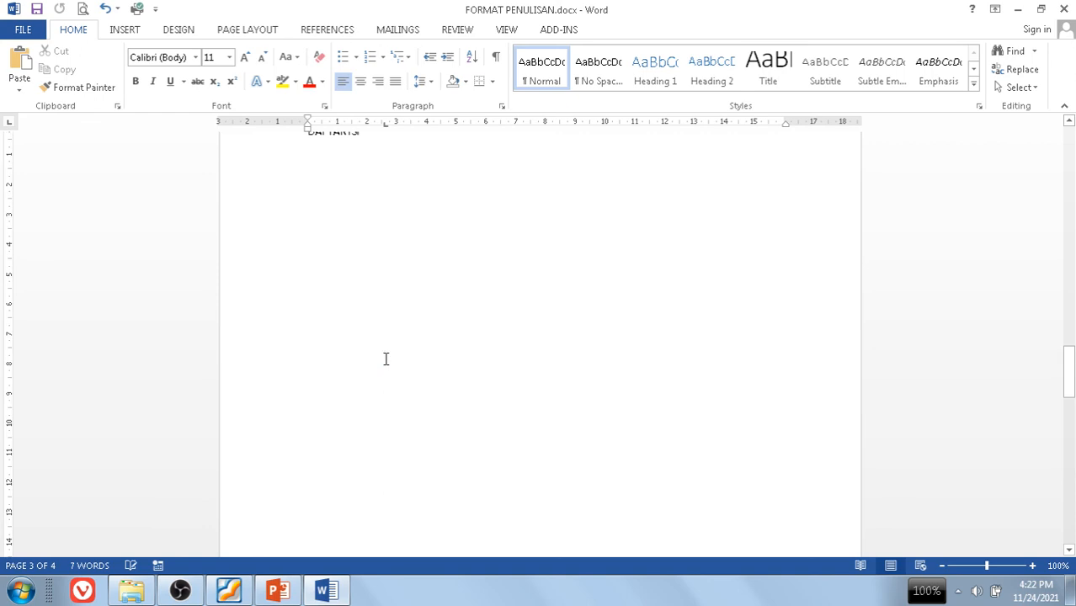
{"action": "scroll", "coordinate": [386, 359], "scroll_direction": "up", "scroll_amount": 11}
{"action": "scroll", "coordinate": [370, 388], "scroll_direction": "down", "scroll_amount": 3}
{"action": "double_click", "coordinate": [375, 352]}
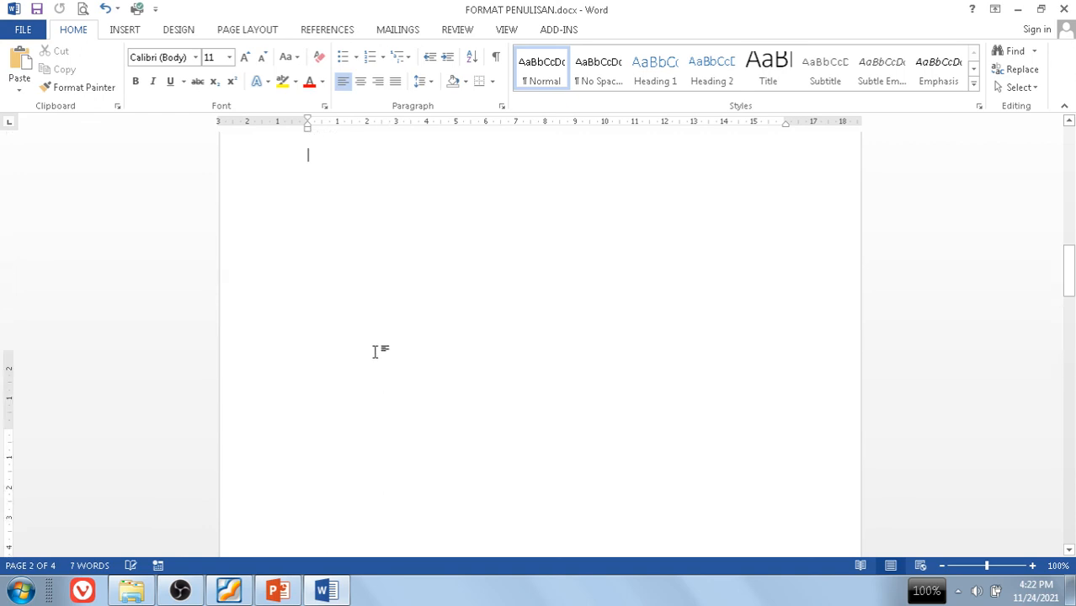
Step: Hide the white space between pages at the boundary above the KATA PENGANTAR page
{"action": "scroll", "coordinate": [377, 343], "scroll_direction": "up", "scroll_amount": 4}
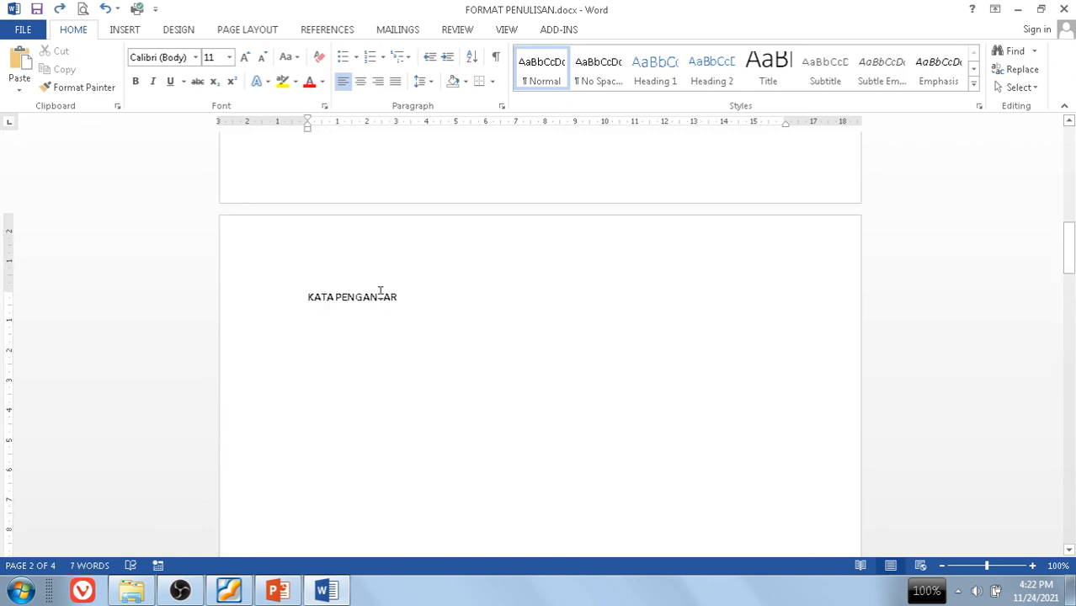
{"action": "double_click", "coordinate": [380, 211]}
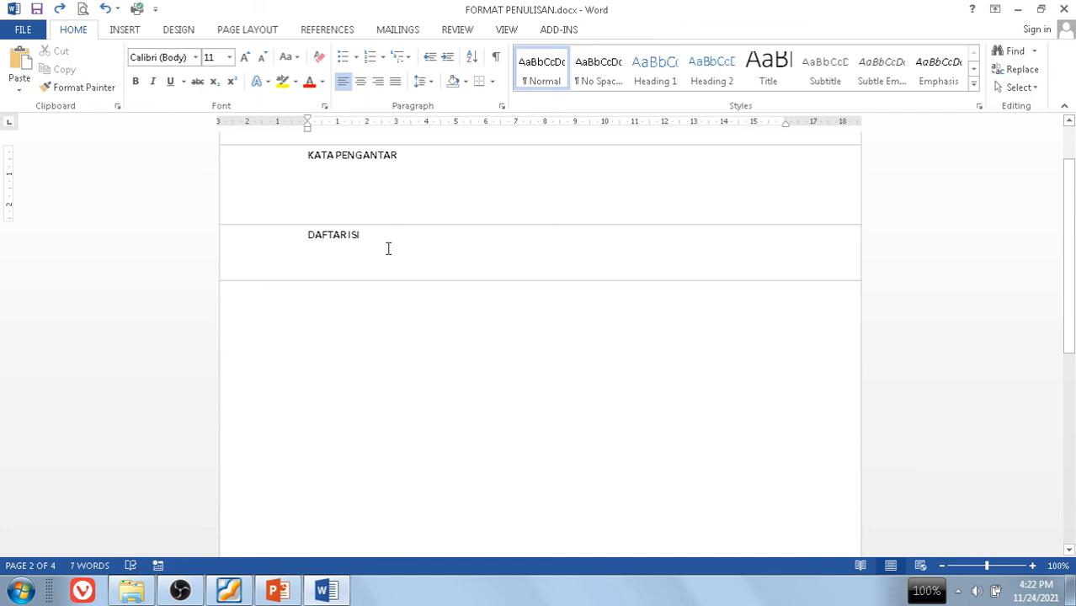
{"action": "scroll", "coordinate": [400, 305], "scroll_direction": "up", "scroll_amount": 2}
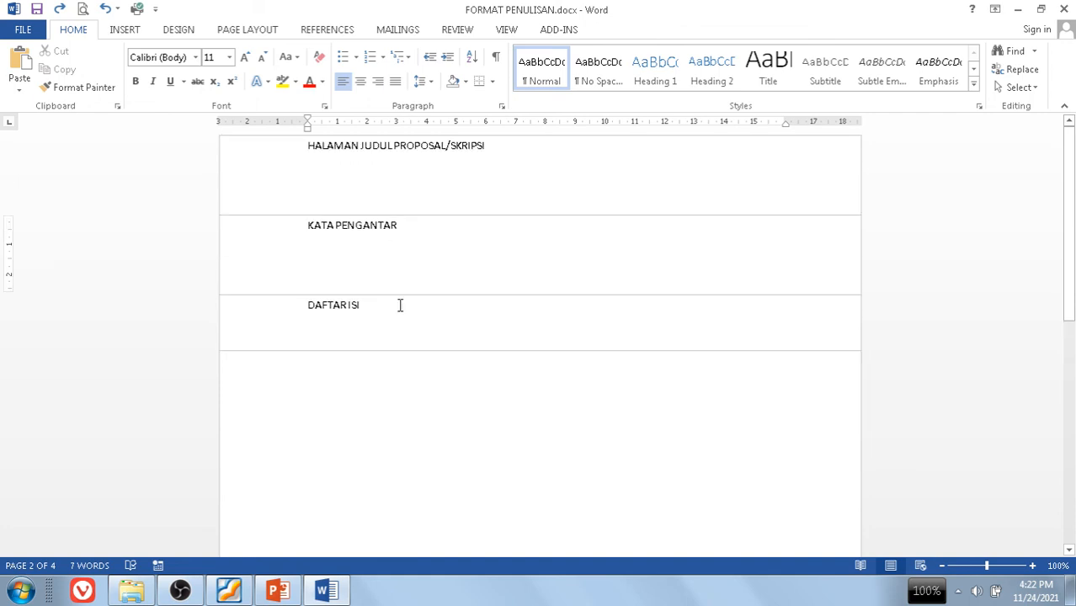
Step: Enter the heading PENDAHULUAN on the fourth page and insert a Next Page section break below it
{"action": "left_click", "coordinate": [324, 367]}
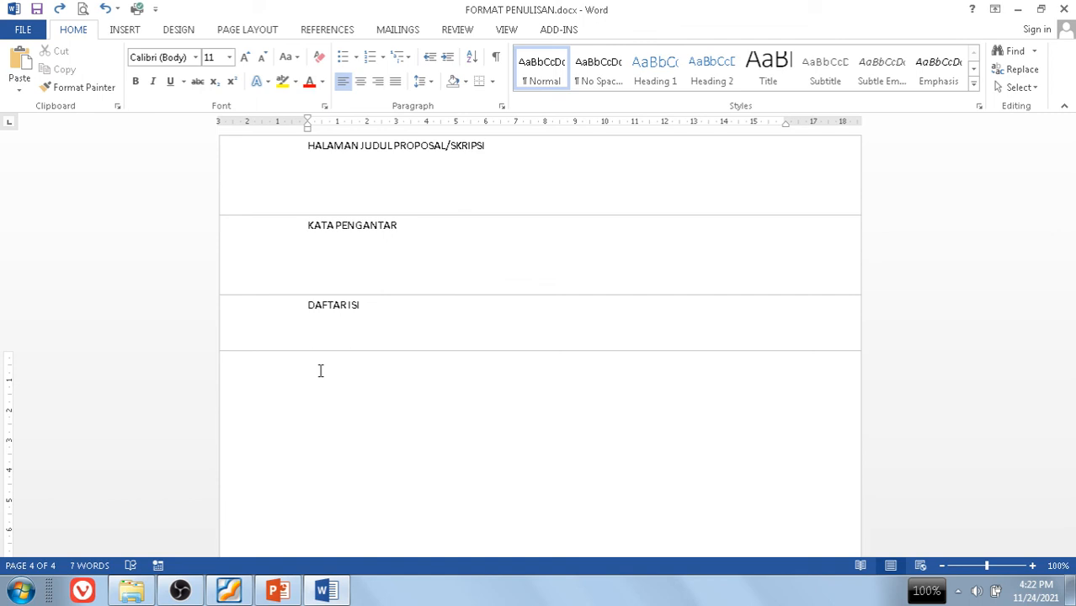
{"action": "type", "text": "PENDAHULUAN"}
{"action": "left_click", "coordinate": [251, 34]}
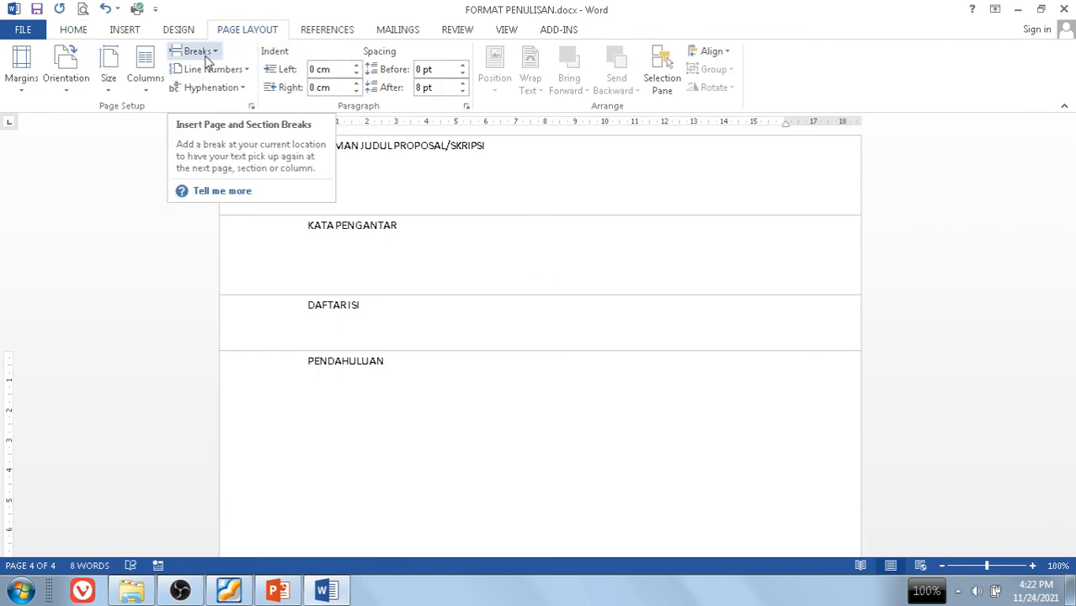
{"action": "left_click", "coordinate": [207, 58]}
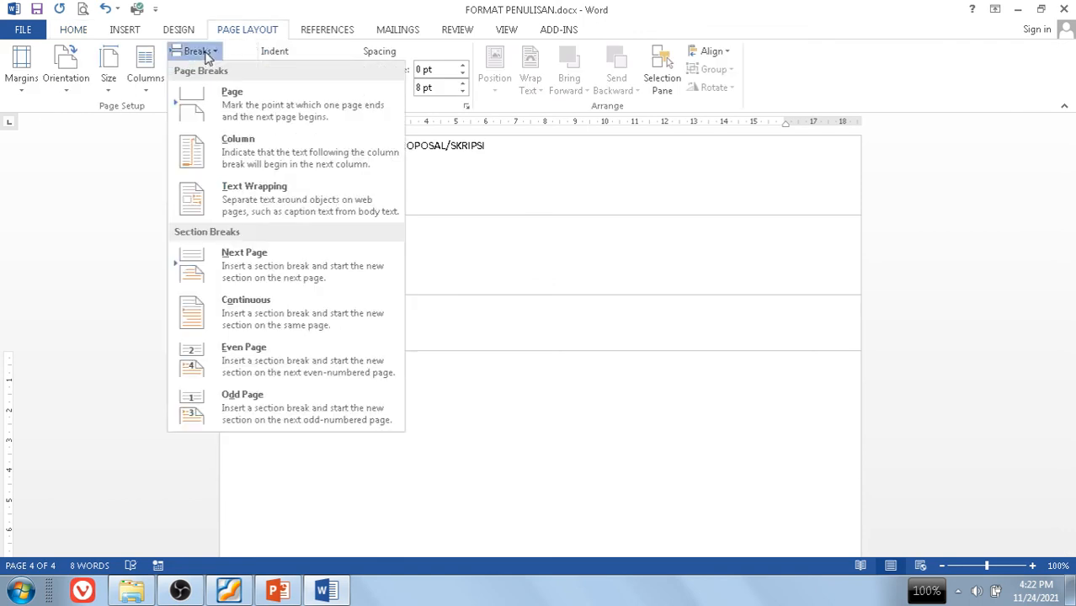
{"action": "left_click", "coordinate": [246, 264]}
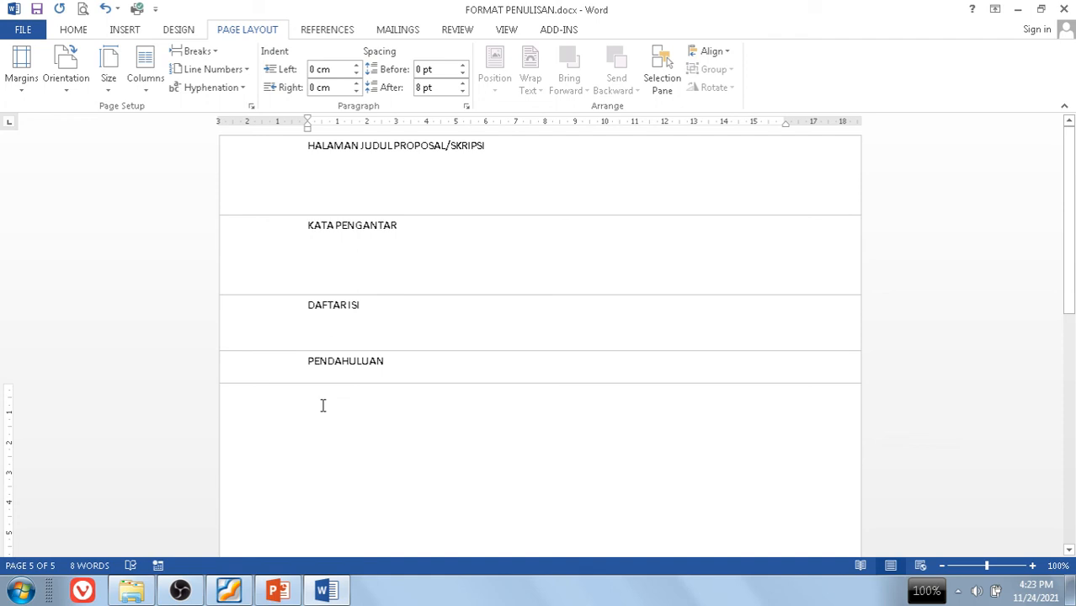
Step: Enter the heading TINJAUAN PUSTAKA on the fifth page and insert a Next Page section break below it
{"action": "type", "text": "TINJAU"}
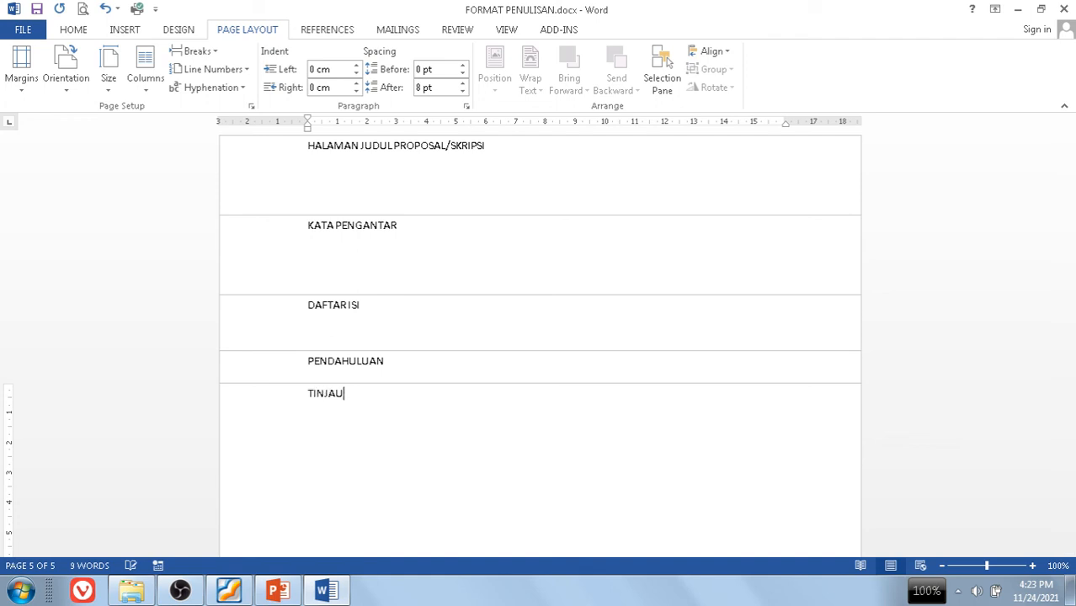
{"action": "type", "text": "AN PUSTAKA"}
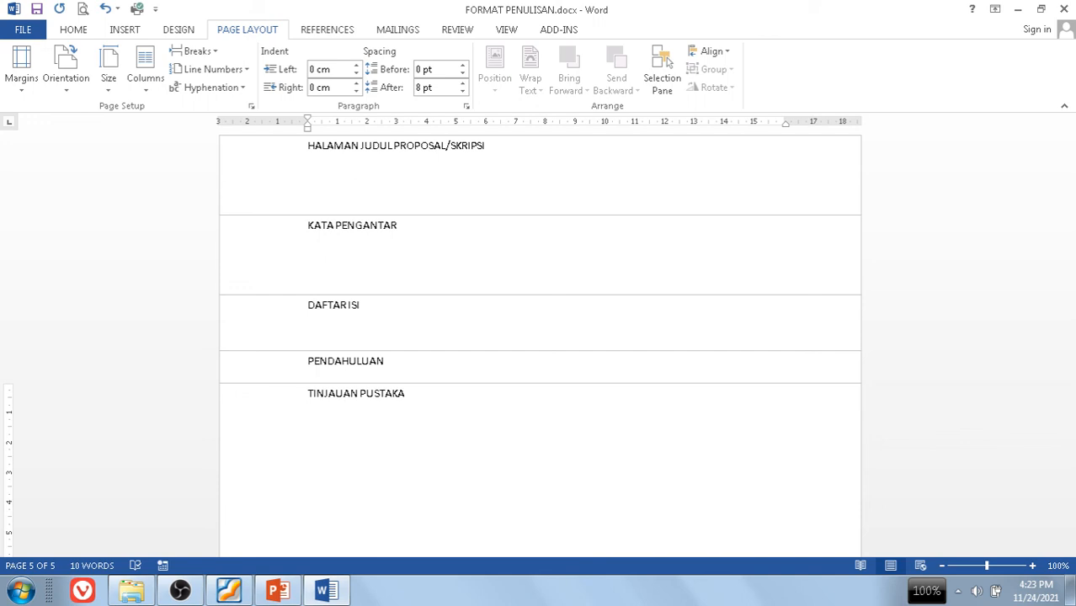
{"action": "left_click", "coordinate": [197, 51]}
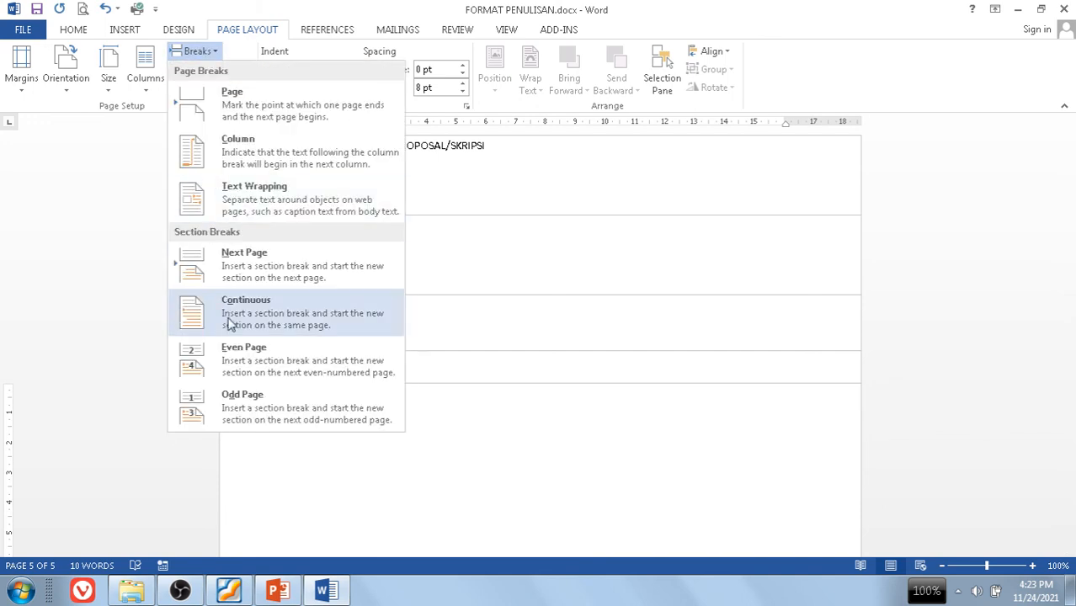
{"action": "left_click", "coordinate": [249, 278]}
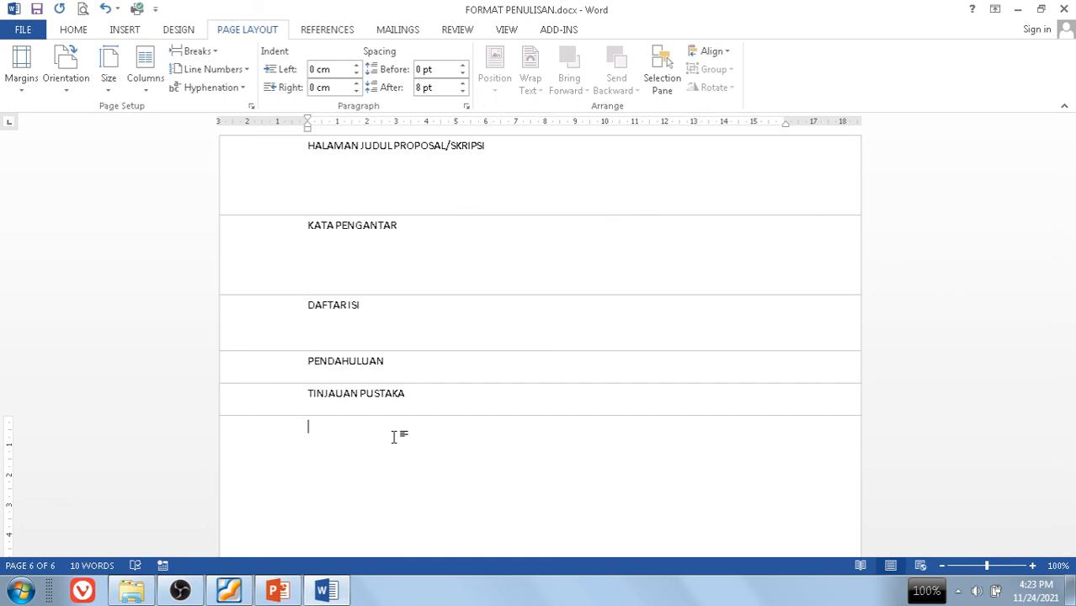
Step: Enter the heading LANDASAN TEORI on the sixth page and insert a Next Page section break below it
{"action": "type", "text": "LANDASAN TEORI"}
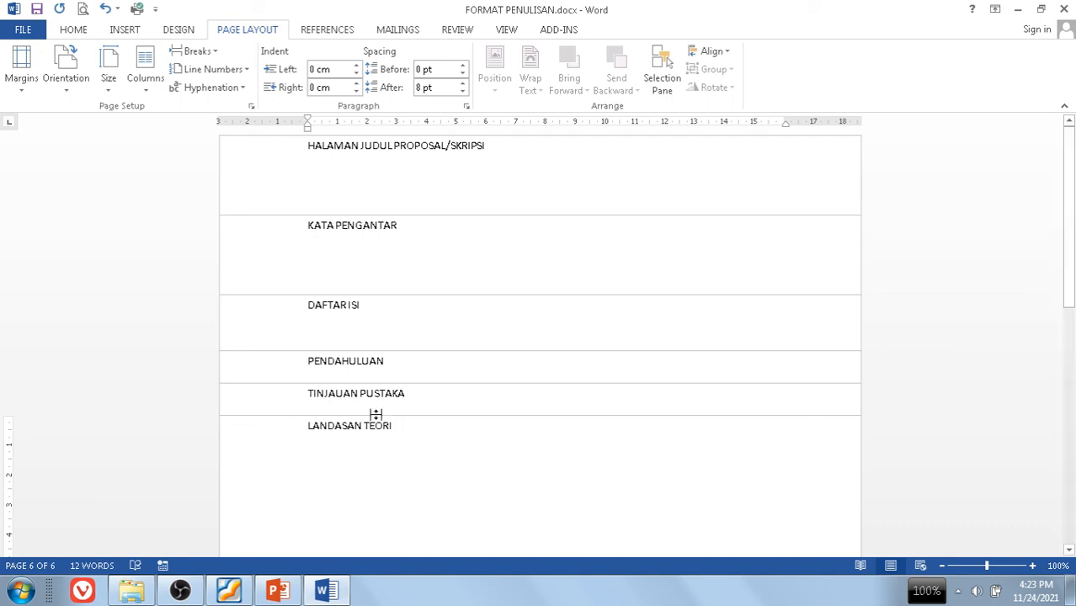
{"action": "left_click", "coordinate": [196, 52]}
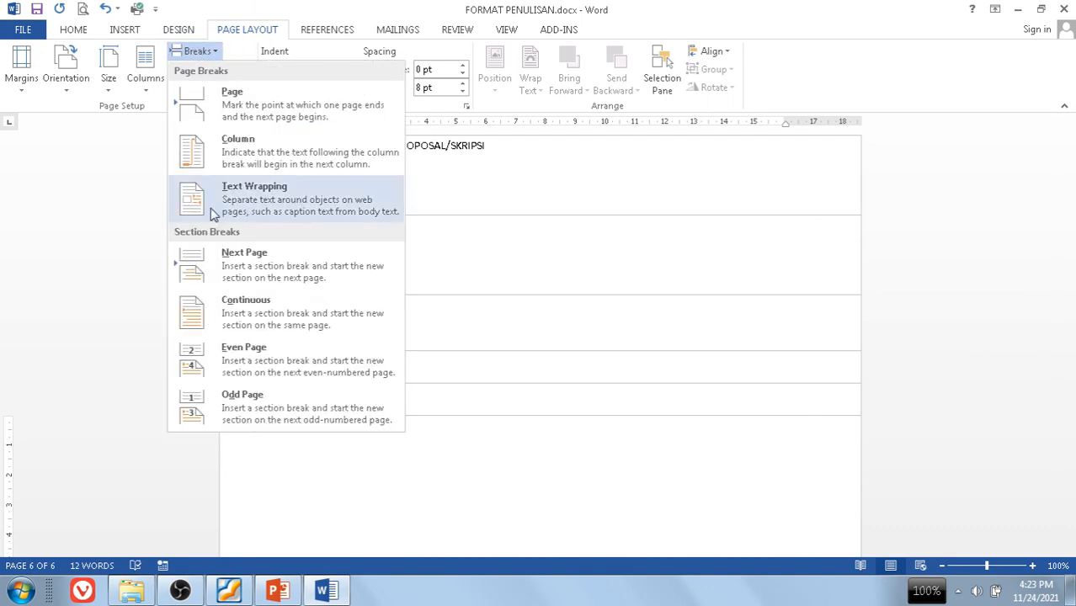
{"action": "left_click", "coordinate": [214, 305]}
{"action": "scroll", "coordinate": [416, 424], "scroll_direction": "down", "scroll_amount": 3}
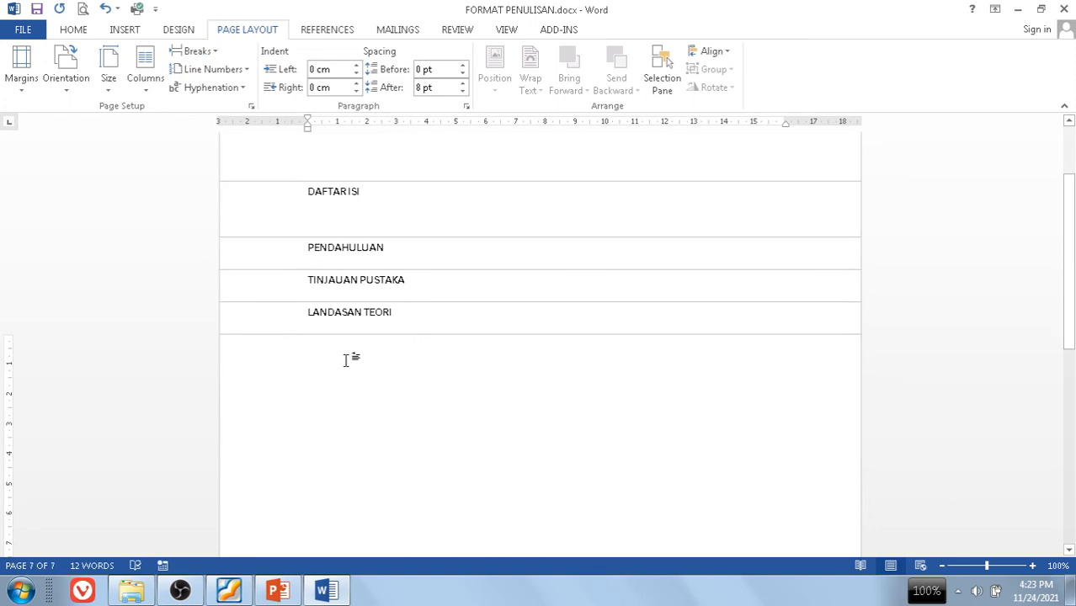
Step: Enter the heading RANCANGAN DAN IMPLEMENTASI on the seventh page and insert a Next Page section break below it
{"action": "type", "text": "RANCANG"}
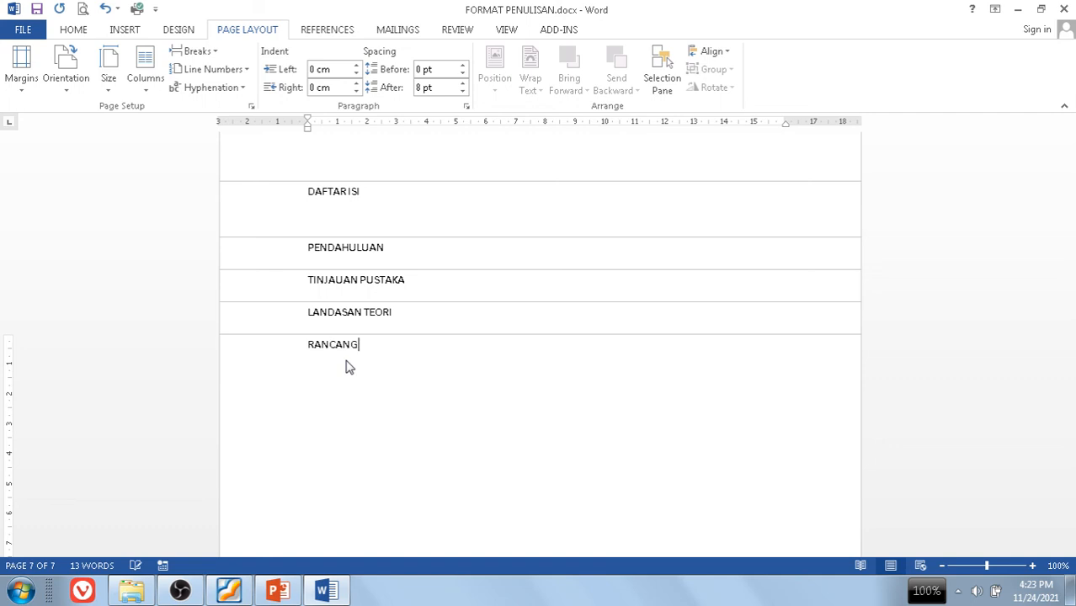
{"action": "type", "text": "AN DAN IMPLEMENTASI"}
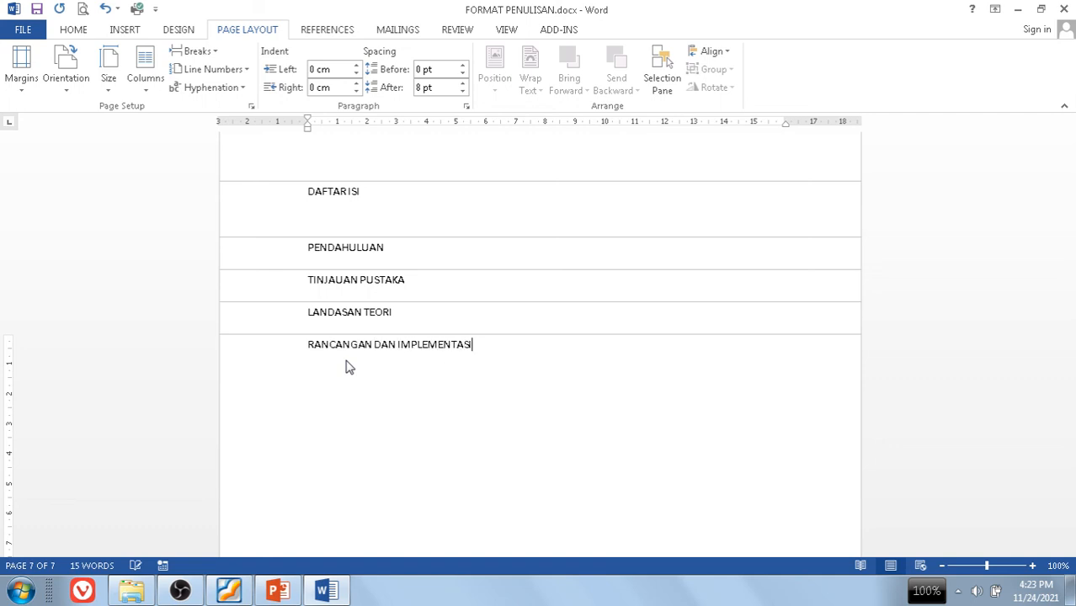
{"action": "key", "text": "Return"}
{"action": "left_click", "coordinate": [199, 51]}
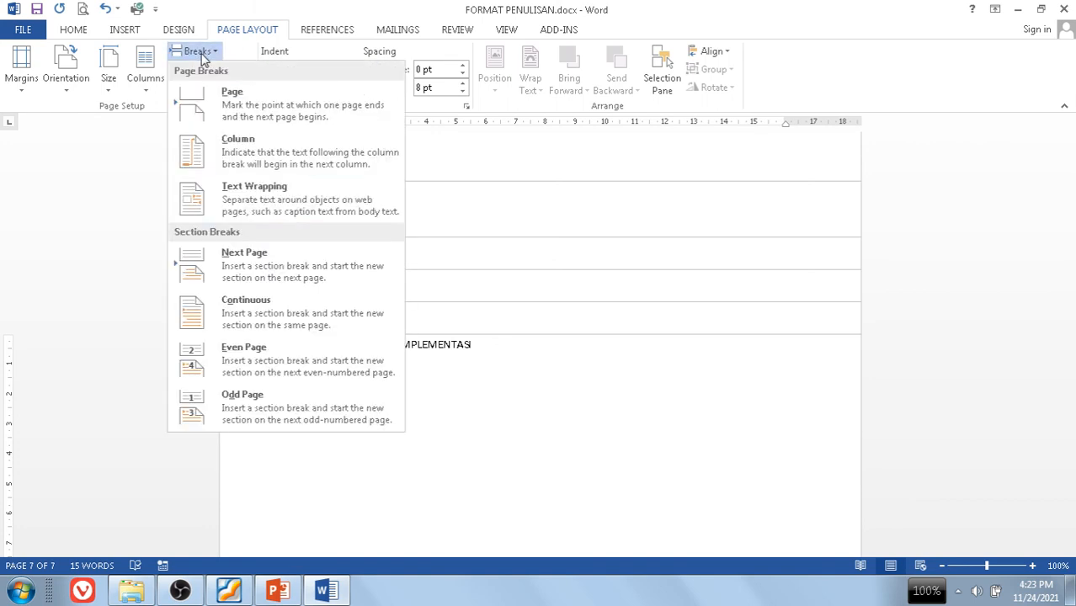
{"action": "left_click", "coordinate": [251, 281]}
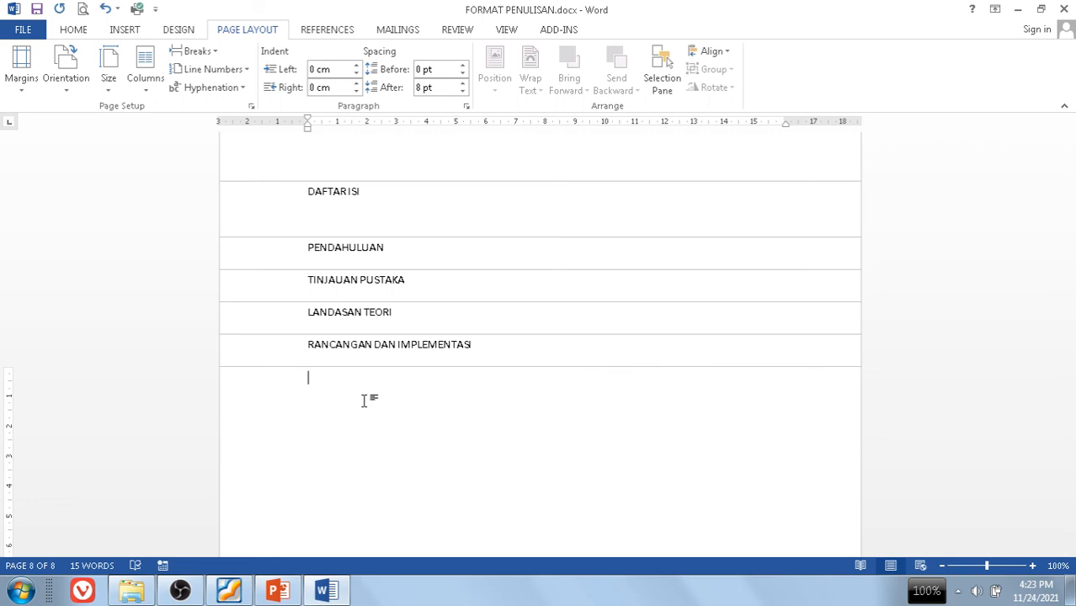
Step: Enter the heading ANALISIS HASIL on the eighth page and insert a Next Page section break below it
{"action": "type", "text": "ANALISIS HASIL"}
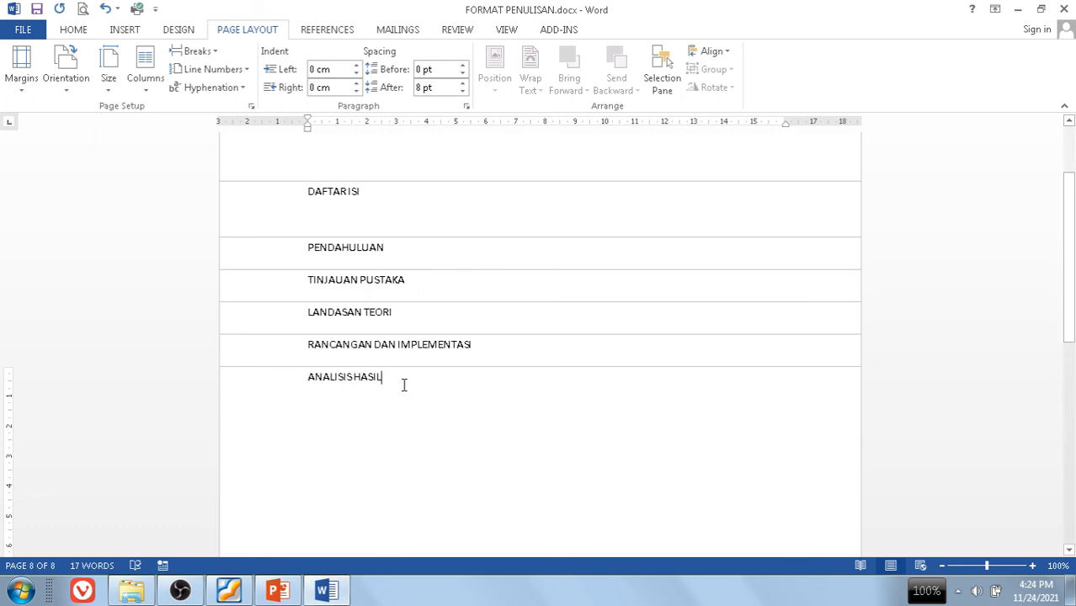
{"action": "key", "text": "Return"}
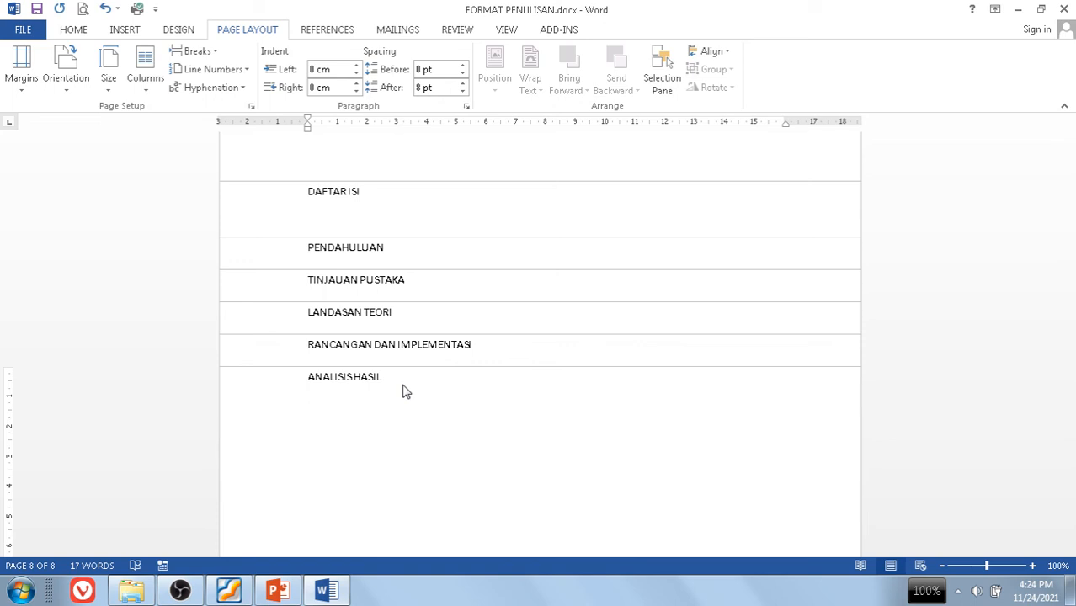
{"action": "left_click", "coordinate": [213, 52]}
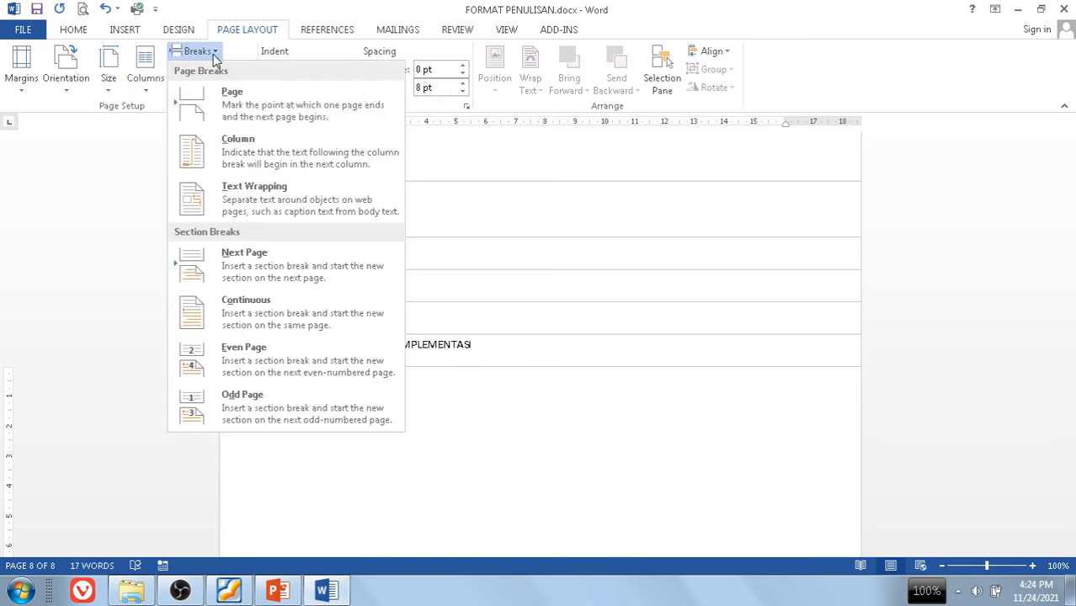
{"action": "left_click", "coordinate": [285, 279]}
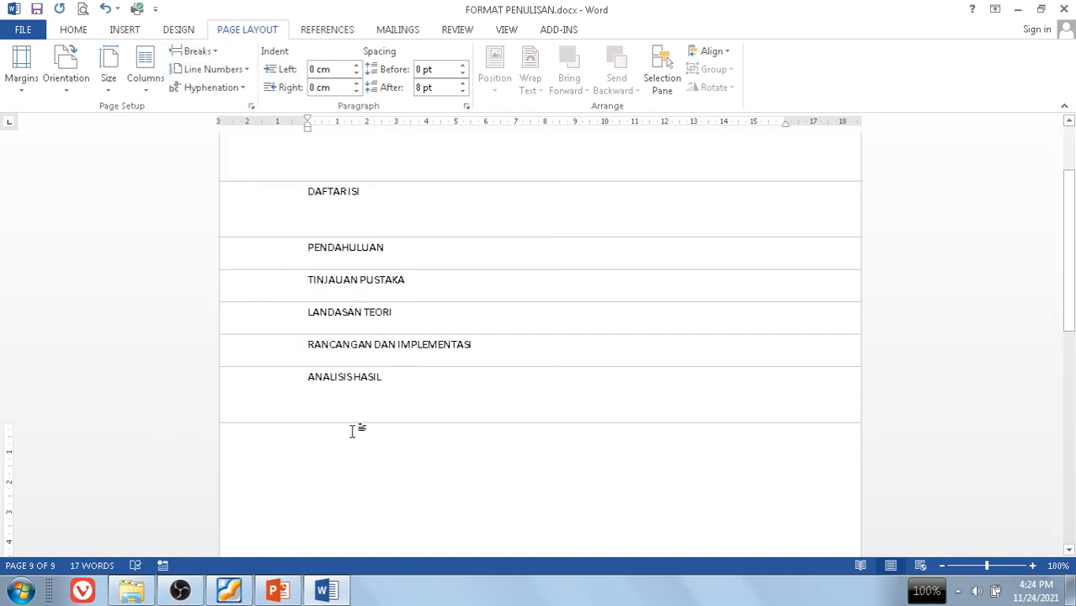
Step: Enter KESIMPULAN DAN SARAN on the ninth page with a Next Page section break, and DAFTAR PUSTAKA on the page after it
{"action": "type", "text": "KESIMP"}
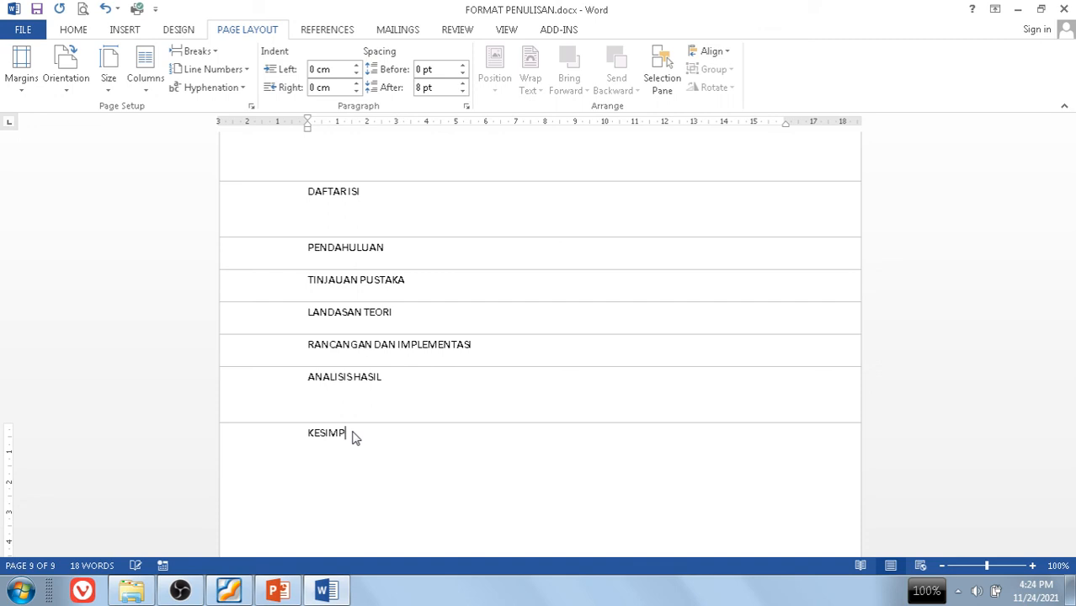
{"action": "type", "text": "ULAN DAN SARAN"}
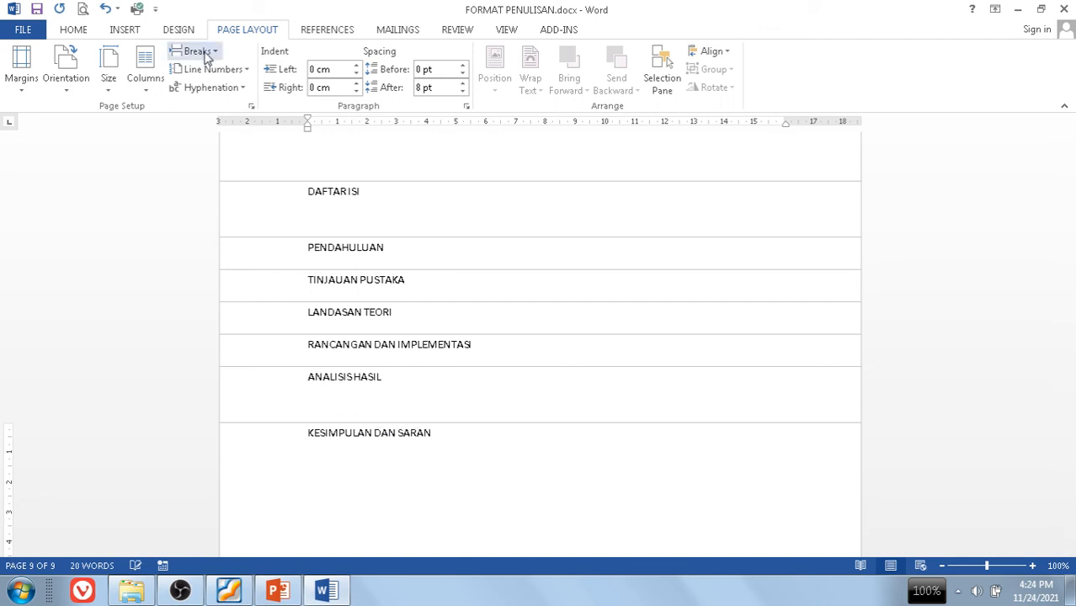
{"action": "left_click", "coordinate": [202, 52]}
{"action": "left_click", "coordinate": [275, 279]}
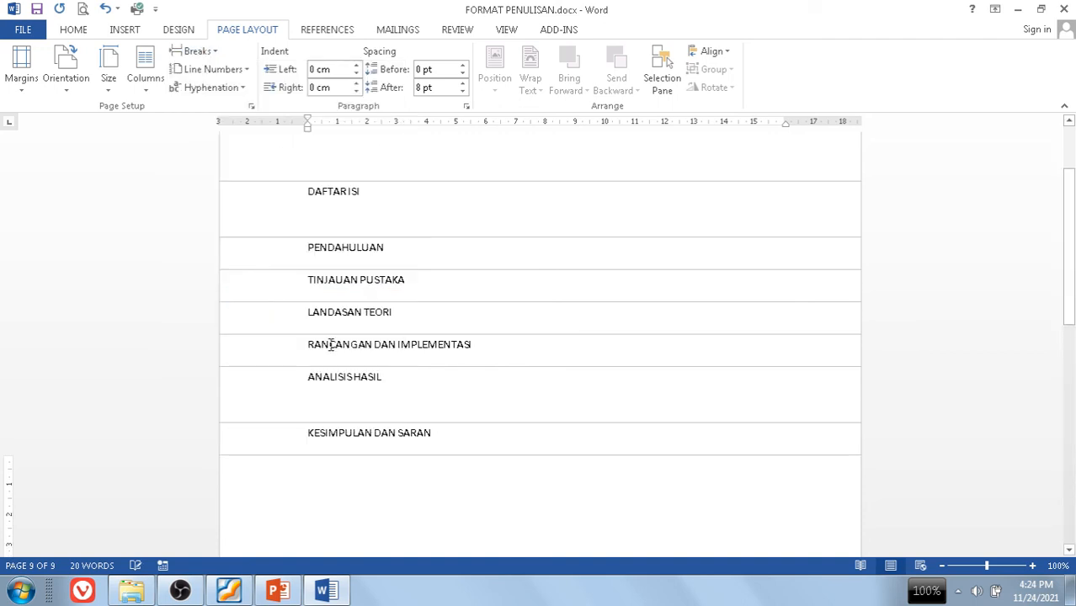
{"action": "type", "text": "DAFTA"}
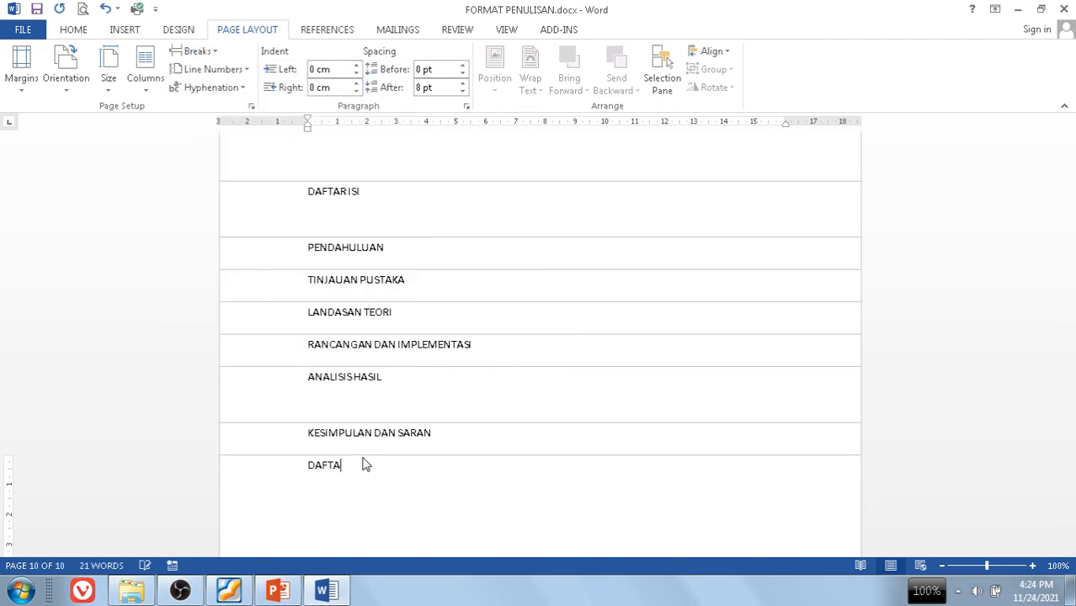
{"action": "type", "text": "R PUSTAKA"}
{"action": "left_click", "coordinate": [502, 350]}
{"action": "key", "text": "Return"}
{"action": "key", "text": "Return"}
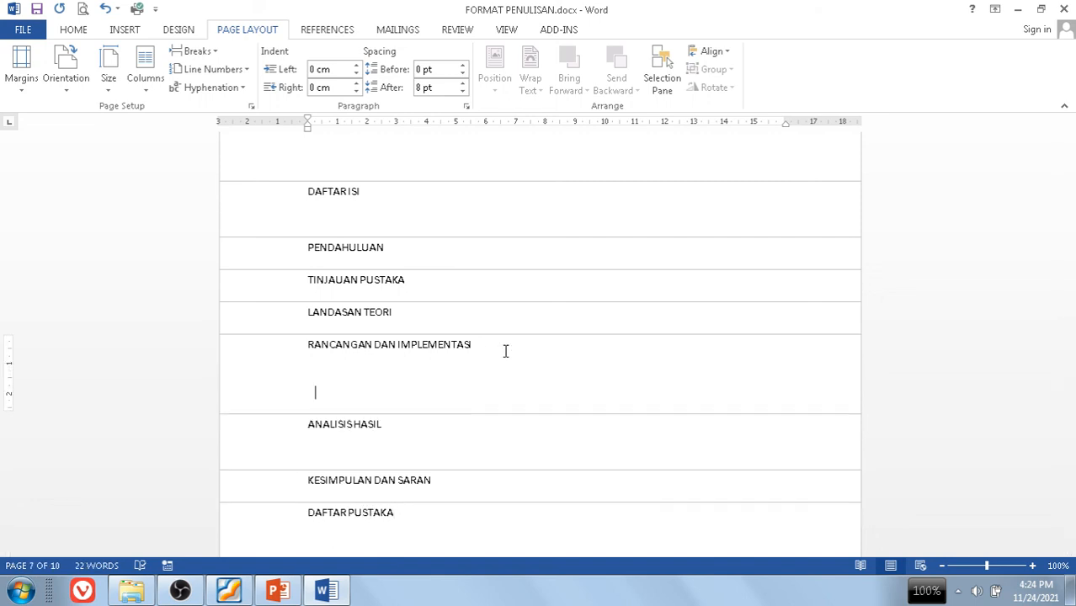
{"action": "key", "text": "BackSpace"}
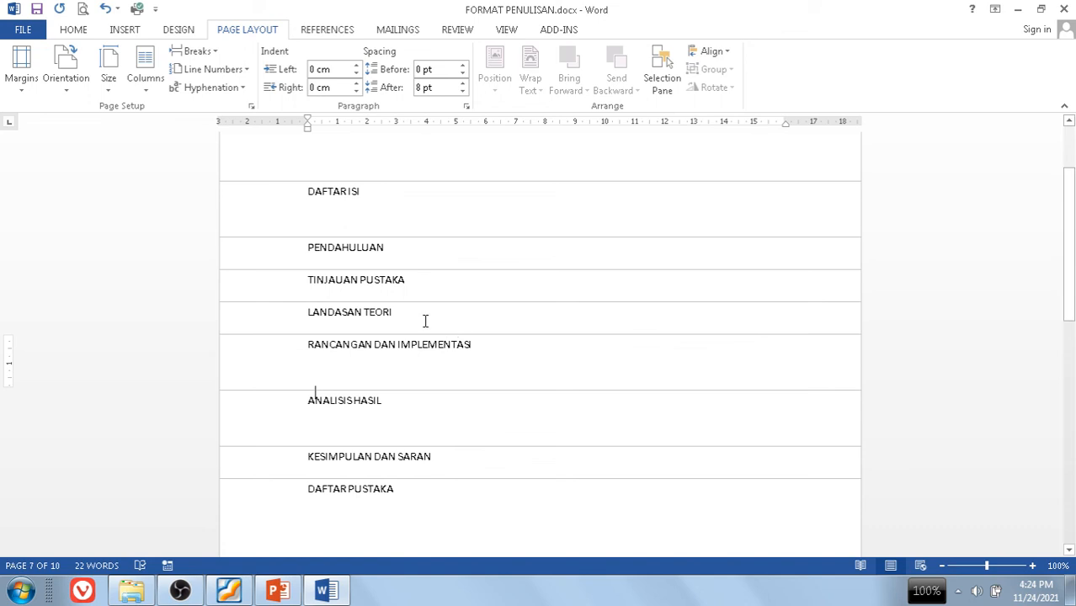
Step: Add an empty line below each of the headings LANDASAN TEORI, RANCANGAN DAN IMPLEMENTASI, TINJAUAN PUSTAKA and PENDAHULUAN
{"action": "left_click", "coordinate": [424, 320]}
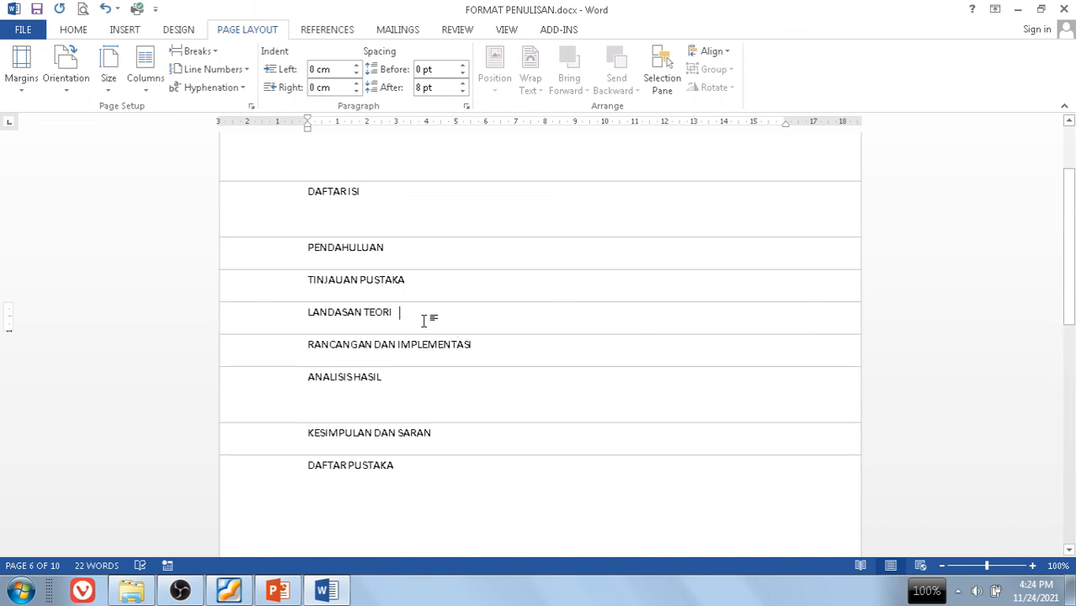
{"action": "key", "text": "Return"}
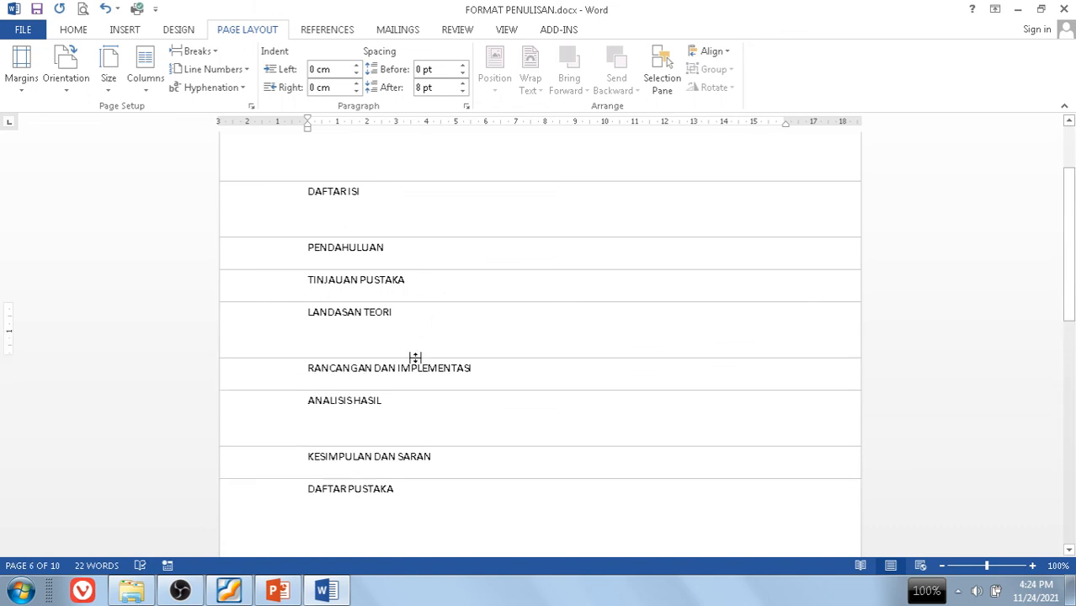
{"action": "left_click", "coordinate": [488, 370]}
{"action": "key", "text": "Return"}
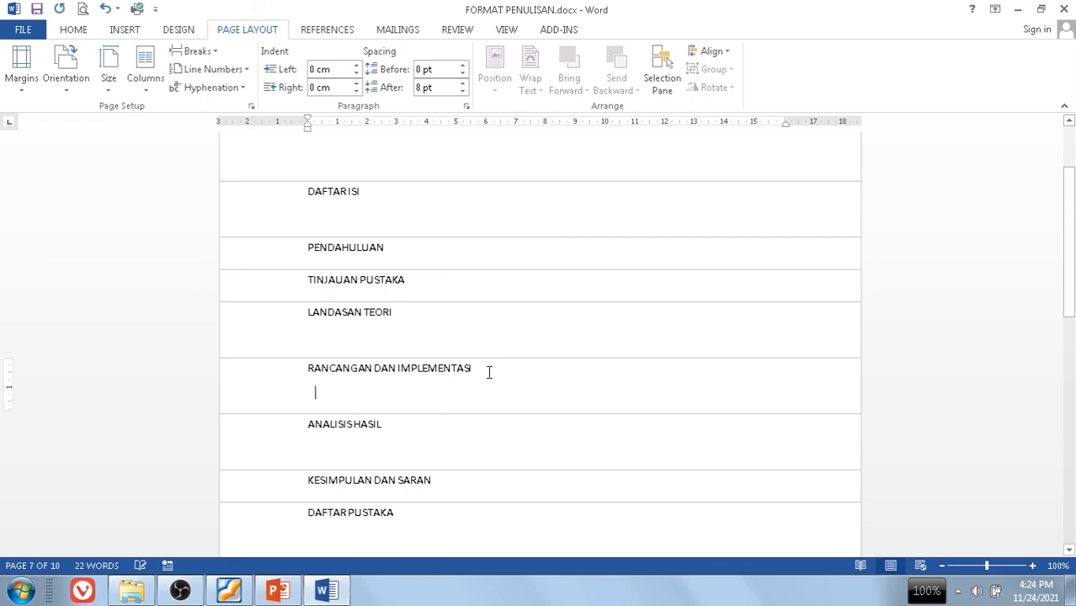
{"action": "left_click", "coordinate": [425, 280]}
{"action": "key", "text": "Return"}
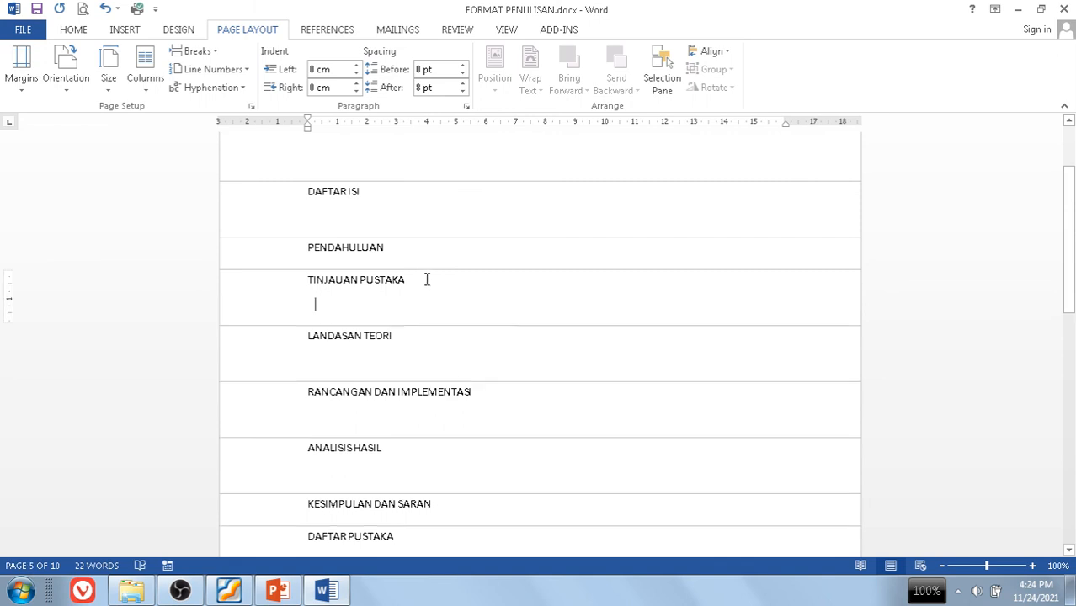
{"action": "left_click", "coordinate": [427, 256]}
{"action": "key", "text": "Return"}
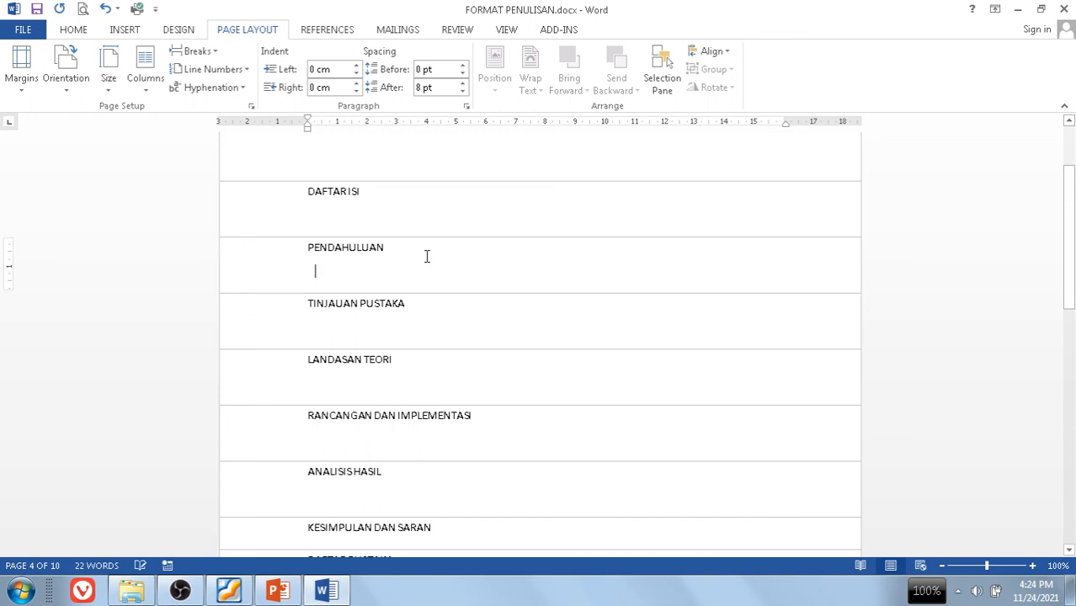
Step: Delete one surplus empty line below the KATA PENGANTAR heading
{"action": "scroll", "coordinate": [409, 242], "scroll_direction": "up", "scroll_amount": 3}
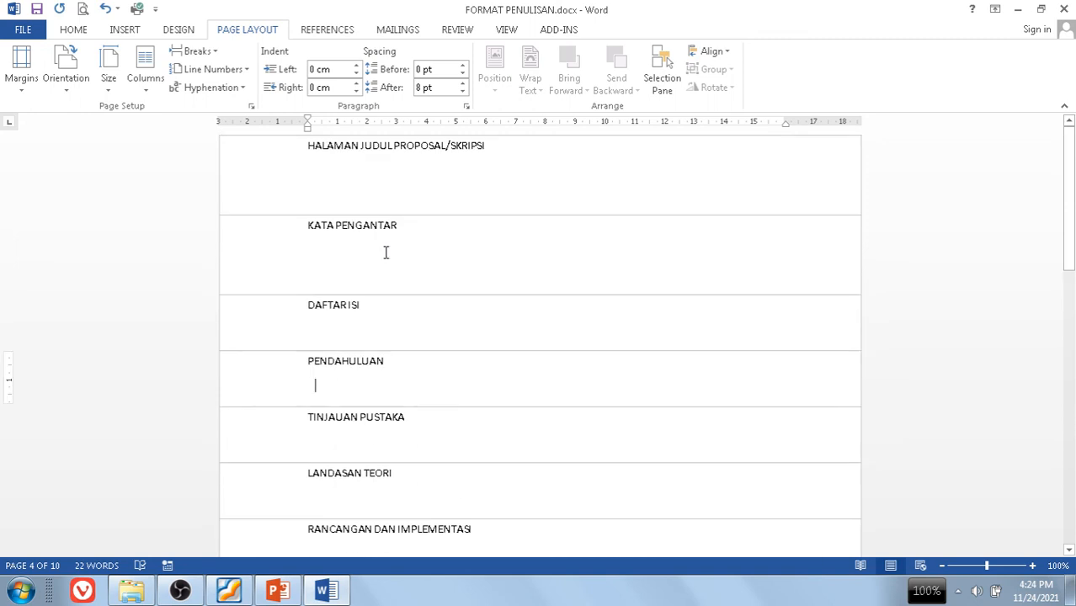
{"action": "left_click", "coordinate": [382, 252]}
{"action": "key", "text": "Delete"}
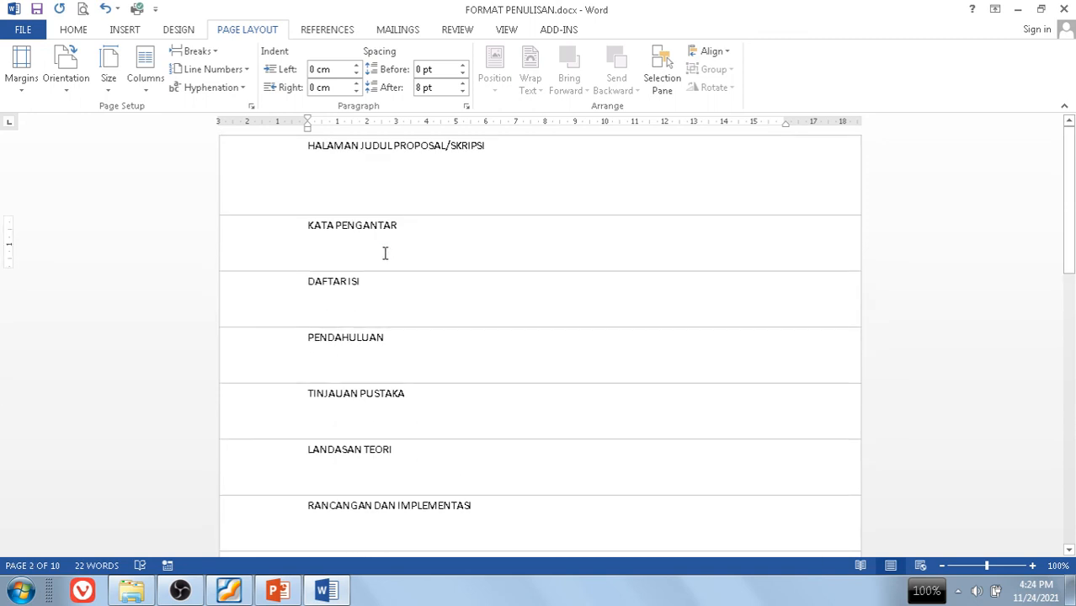
Step: Try to delete an empty line below the HALAMAN JUDUL PROPOSAL/SKRIPSI heading on the first page
{"action": "left_click", "coordinate": [361, 194]}
{"action": "key", "text": "Delete"}
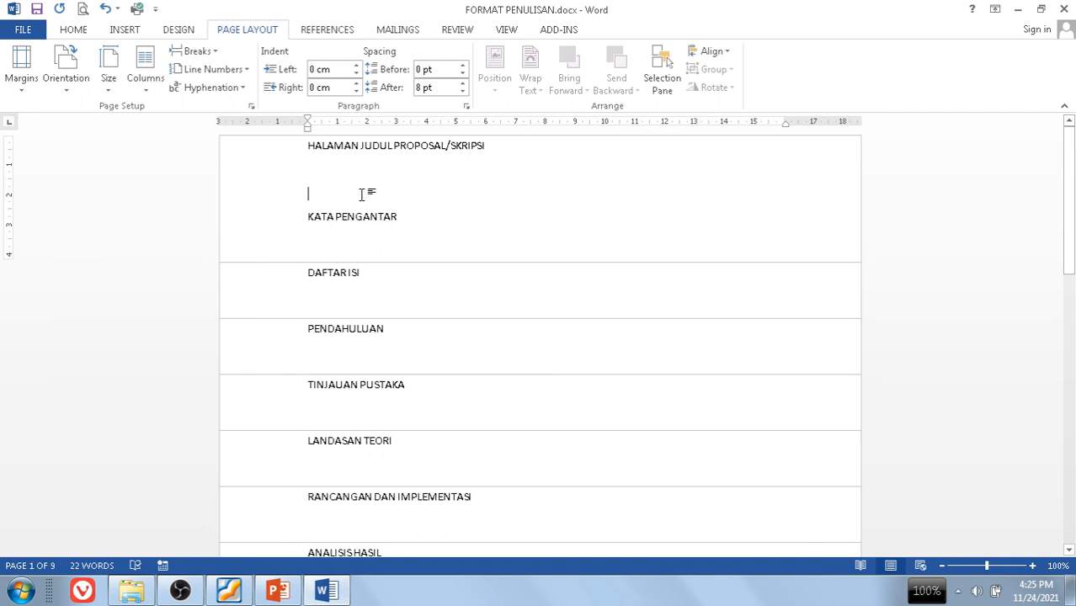
{"action": "key", "text": "ctrl+z"}
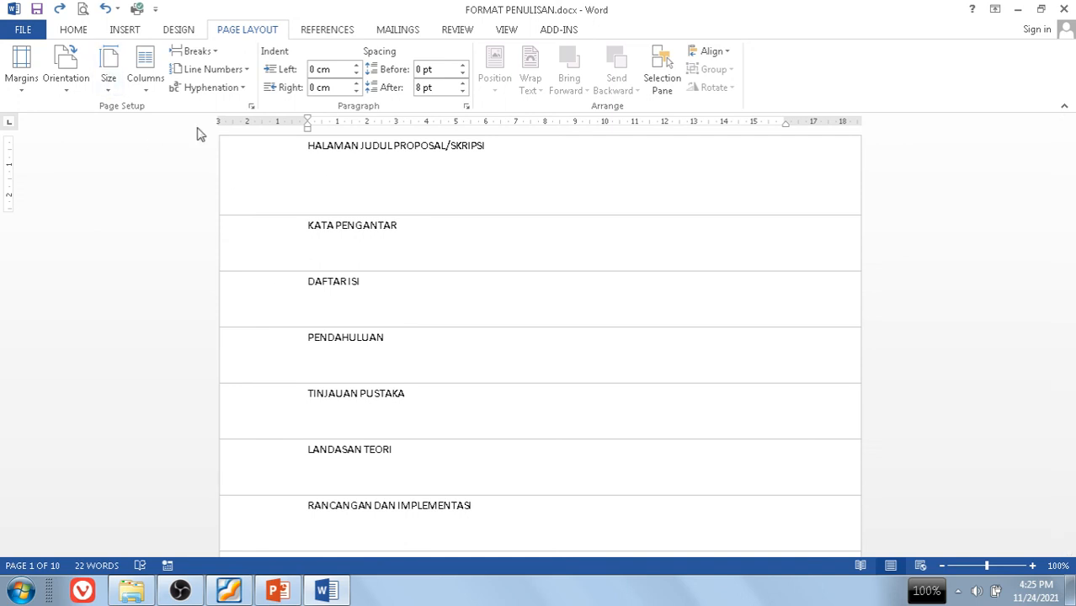
Step: Apply the Heading 1 style to the KATA PENGANTAR heading
{"action": "left_click", "coordinate": [71, 31]}
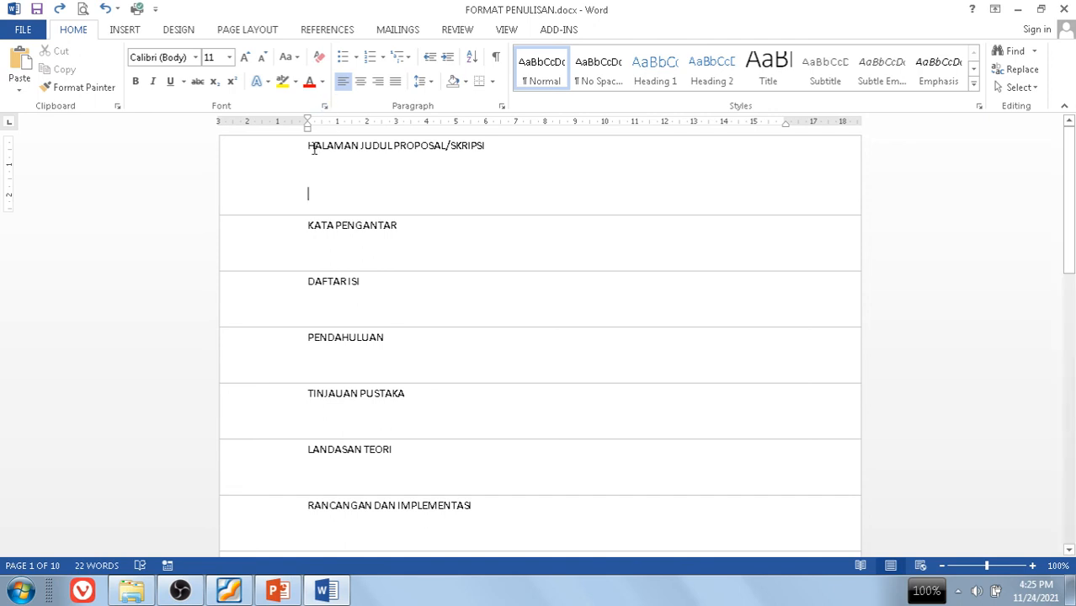
{"action": "left_click", "coordinate": [318, 223]}
{"action": "left_click", "coordinate": [649, 87]}
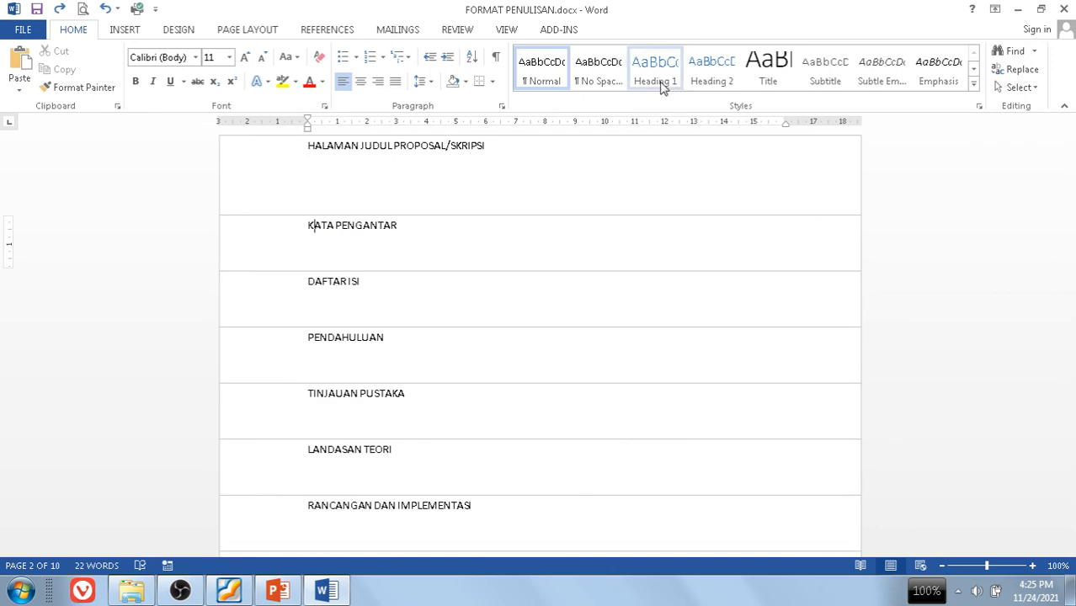
{"action": "left_click", "coordinate": [662, 85]}
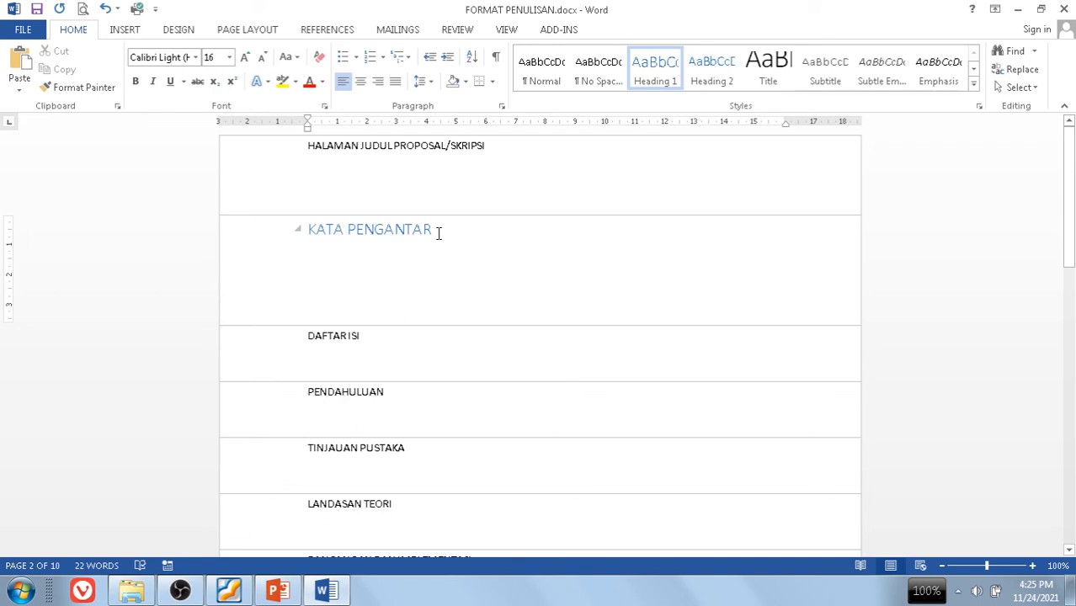
Step: Modify the Heading 1 style to Times New Roman, 12 pt, bold, Automatic font colour and centred alignment
{"action": "left_click_drag", "start_coordinate": [436, 232], "coordinate": [310, 236]}
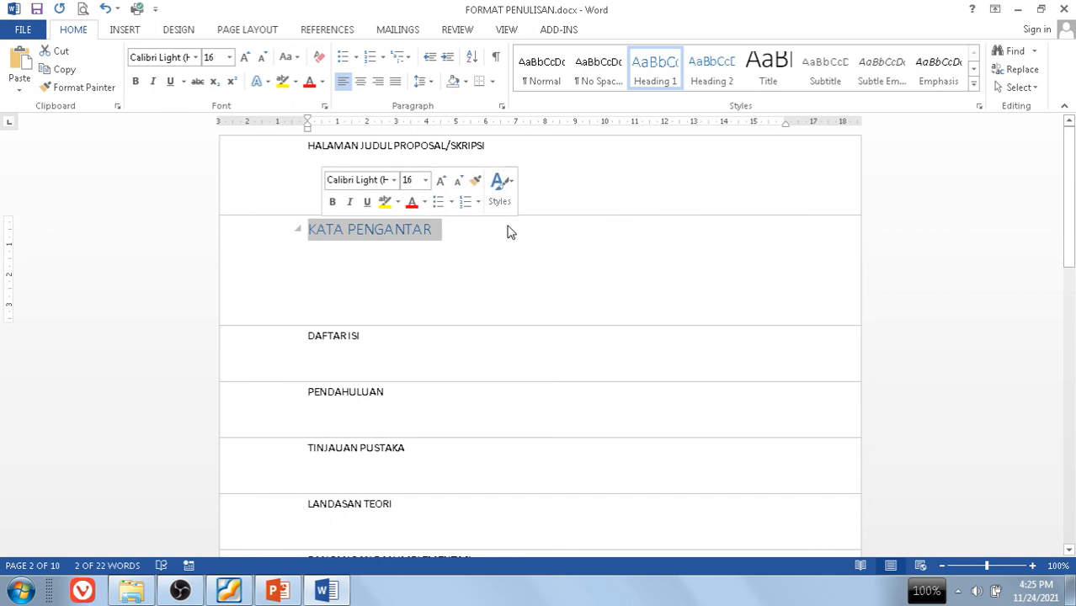
{"action": "right_click", "coordinate": [649, 81]}
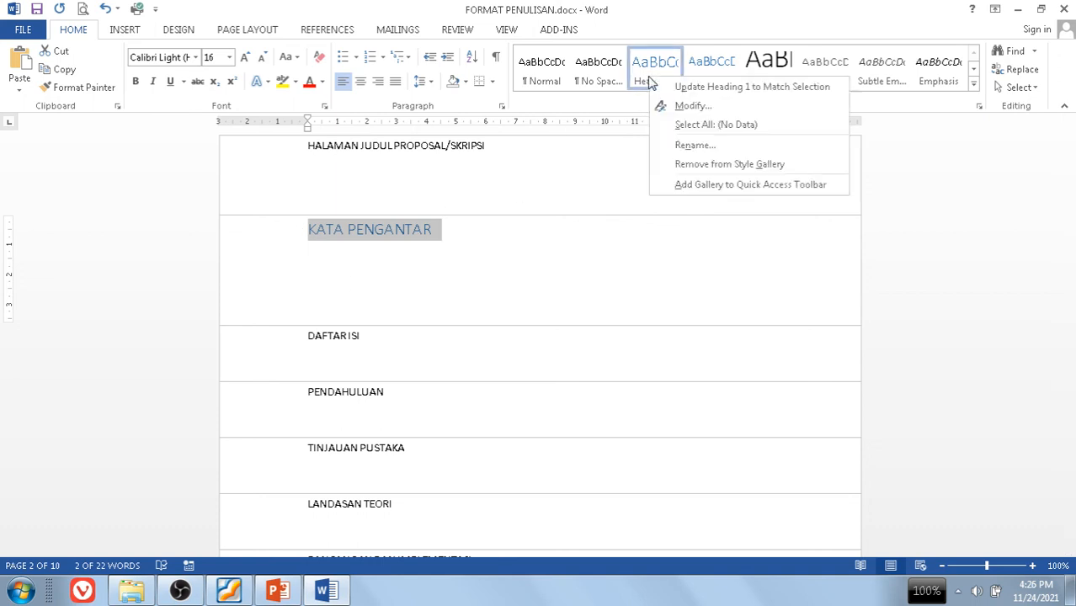
{"action": "left_click", "coordinate": [692, 104]}
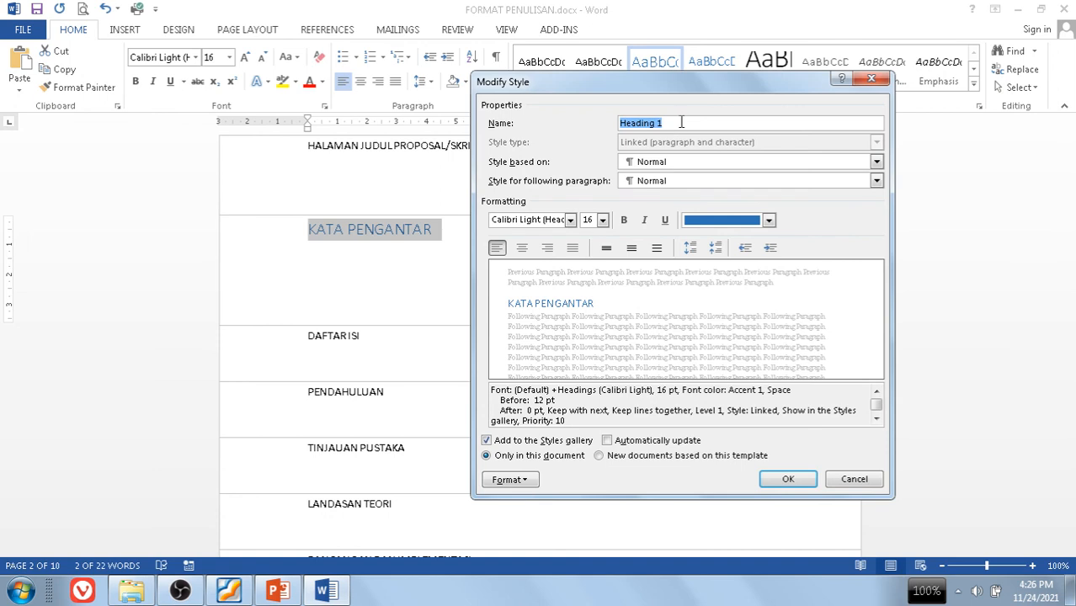
{"action": "left_click", "coordinate": [570, 220]}
{"action": "left_click", "coordinate": [574, 273]}
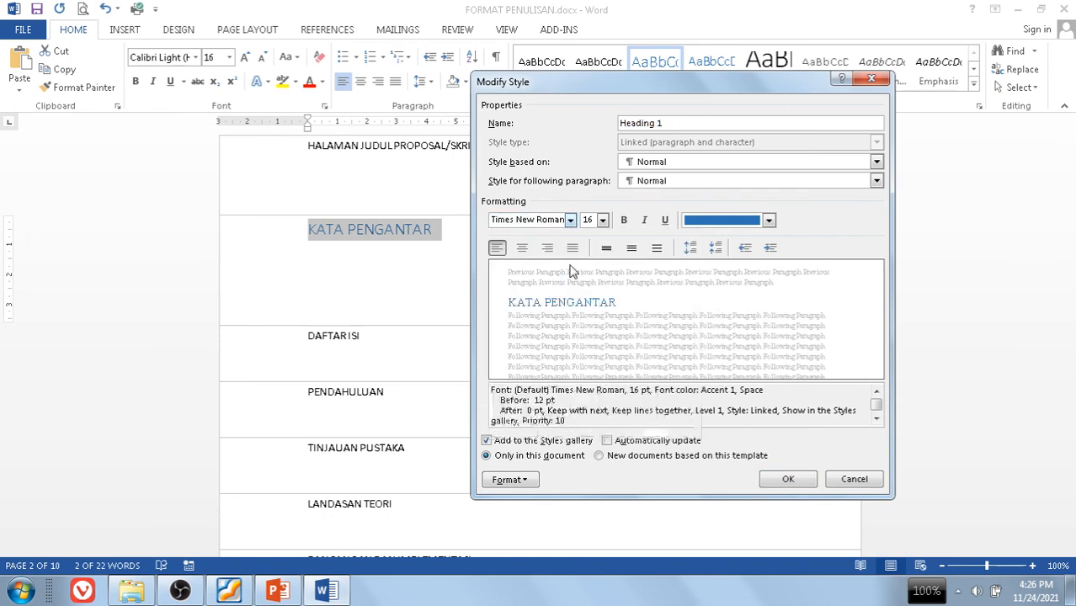
{"action": "left_click", "coordinate": [602, 220]}
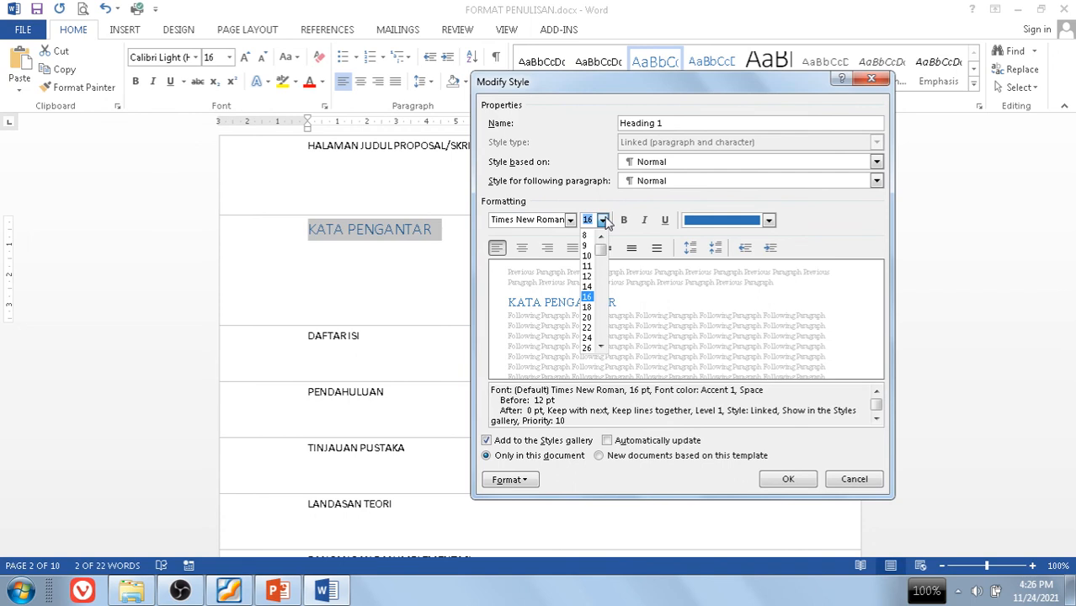
{"action": "left_click", "coordinate": [589, 280]}
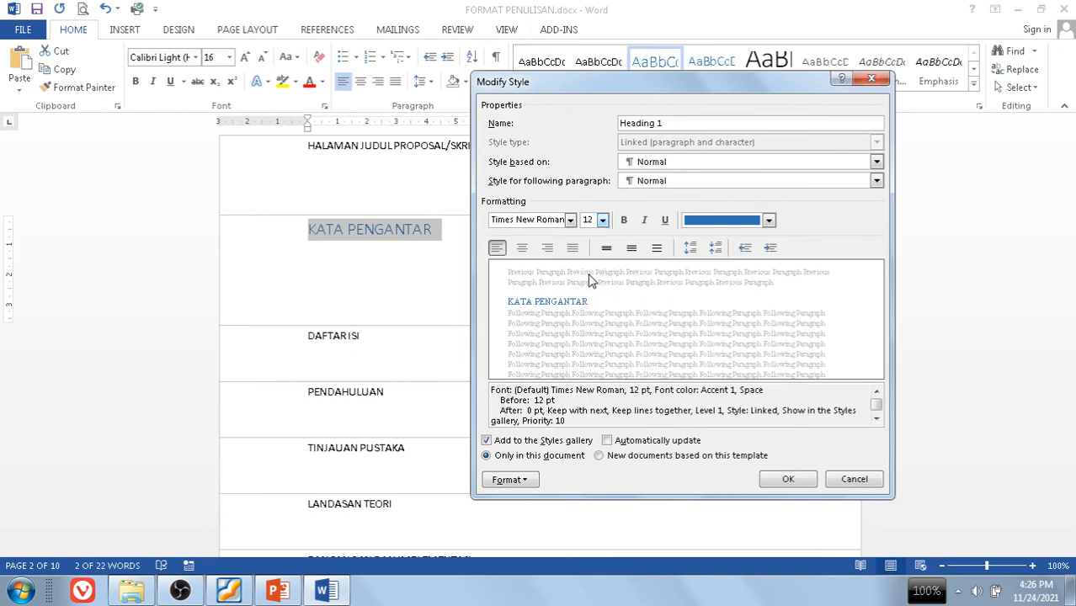
{"action": "left_click", "coordinate": [623, 221]}
{"action": "left_click", "coordinate": [768, 220]}
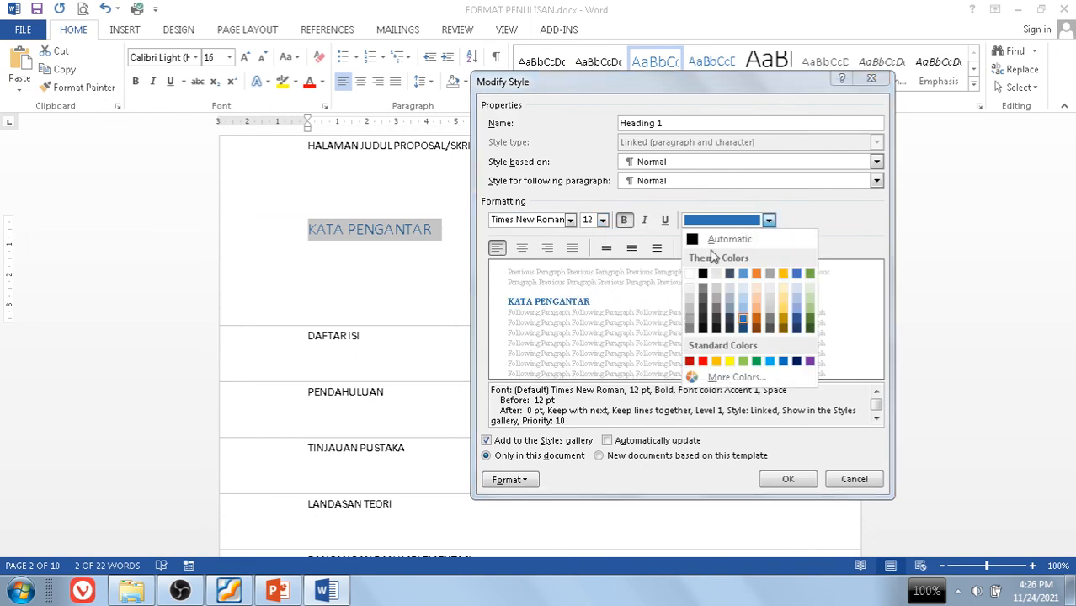
{"action": "left_click", "coordinate": [722, 237]}
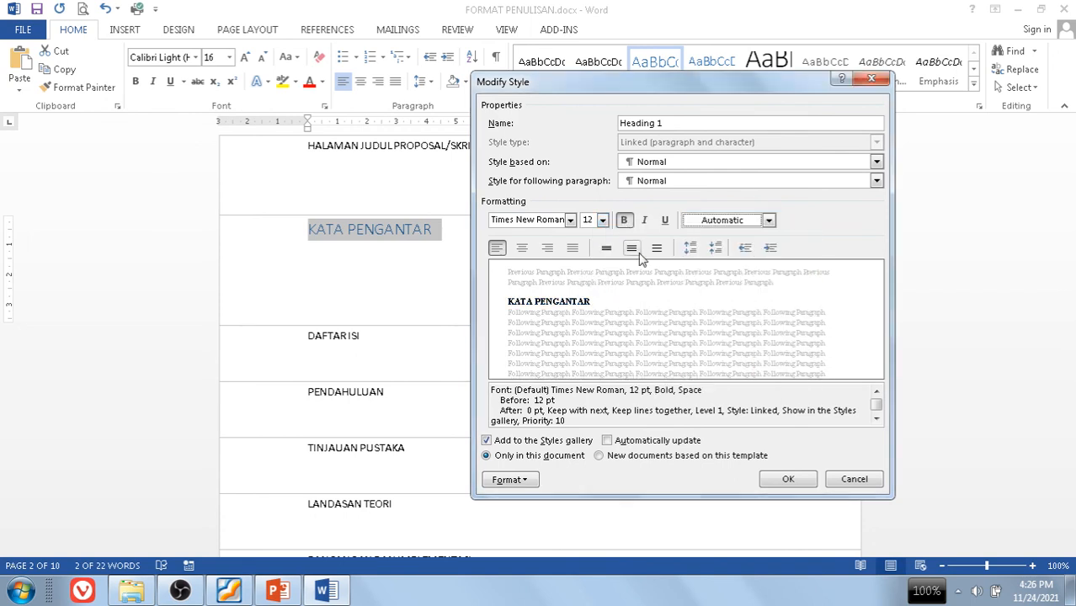
{"action": "left_click", "coordinate": [522, 248]}
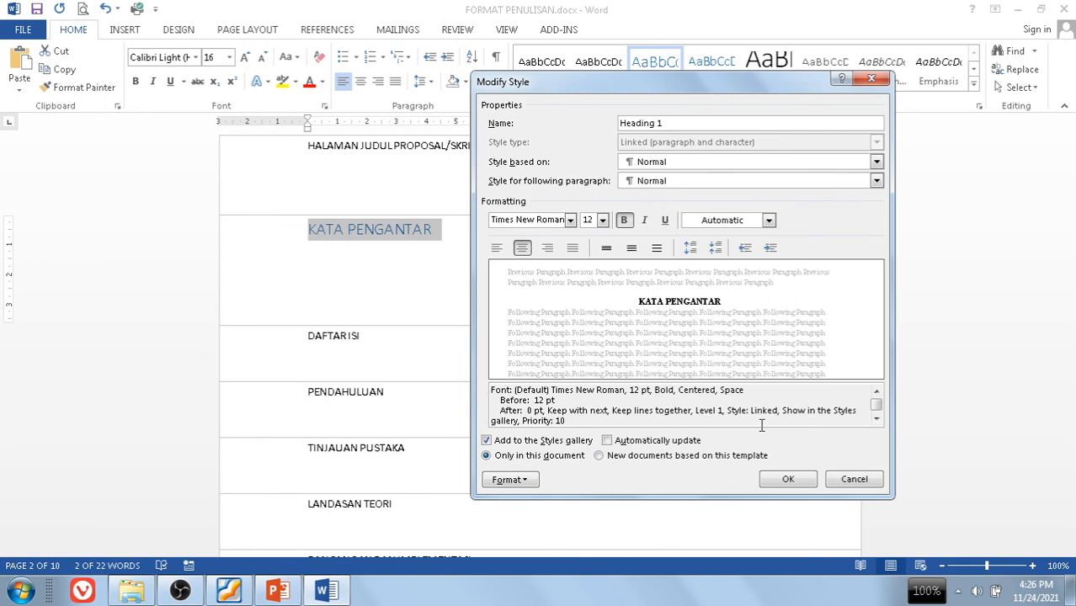
{"action": "left_click", "coordinate": [785, 480]}
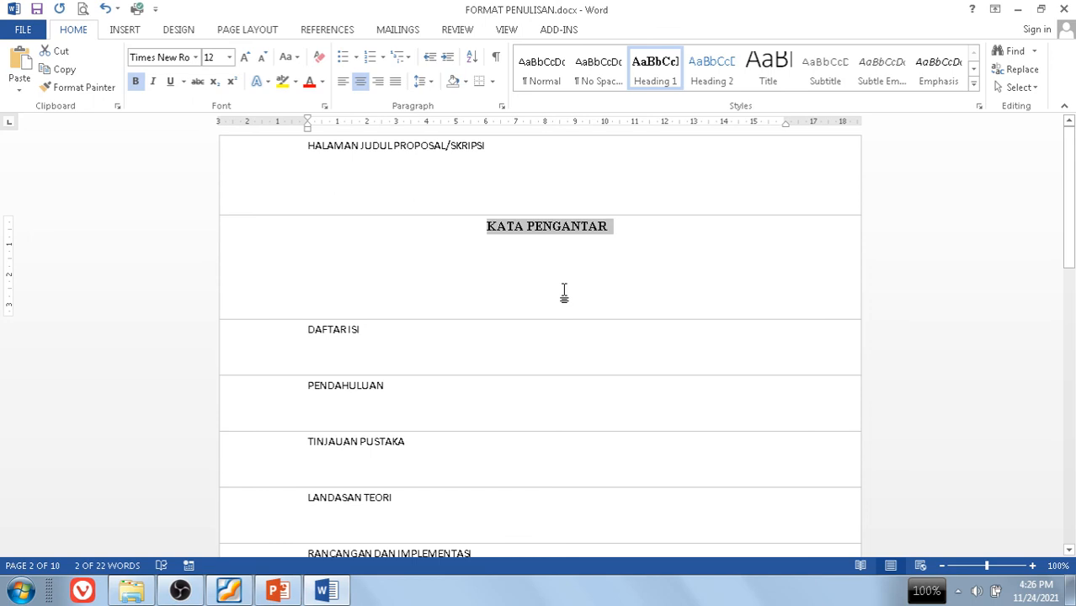
Step: Apply the Heading 1 style to the DAFTAR ISI and PENDAHULUAN headings
{"action": "scroll", "coordinate": [564, 292], "scroll_direction": "down", "scroll_amount": 2}
{"action": "left_click", "coordinate": [321, 255]}
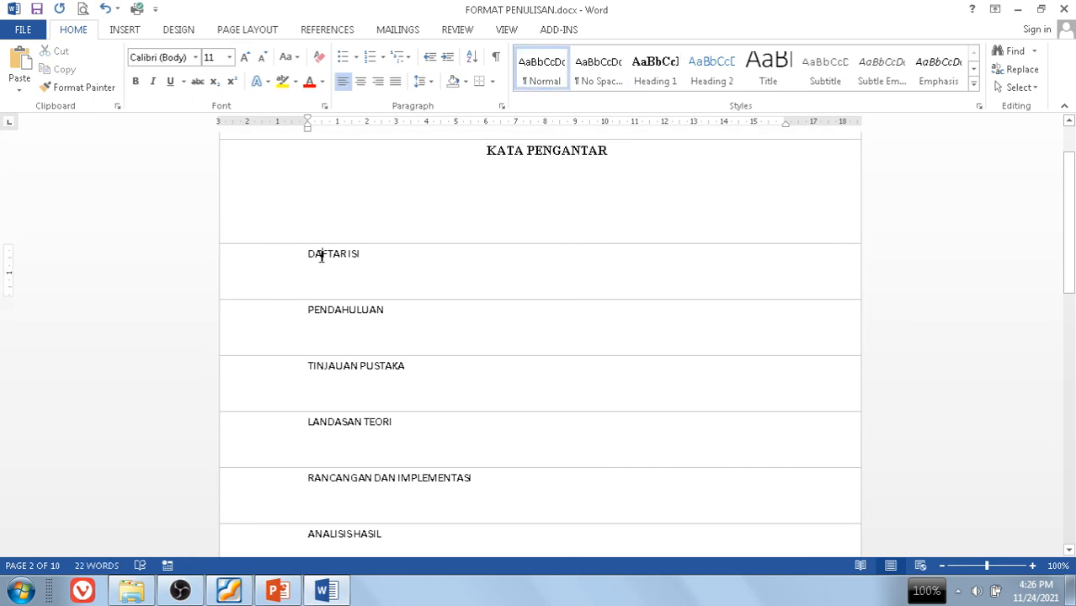
{"action": "left_click", "coordinate": [654, 72]}
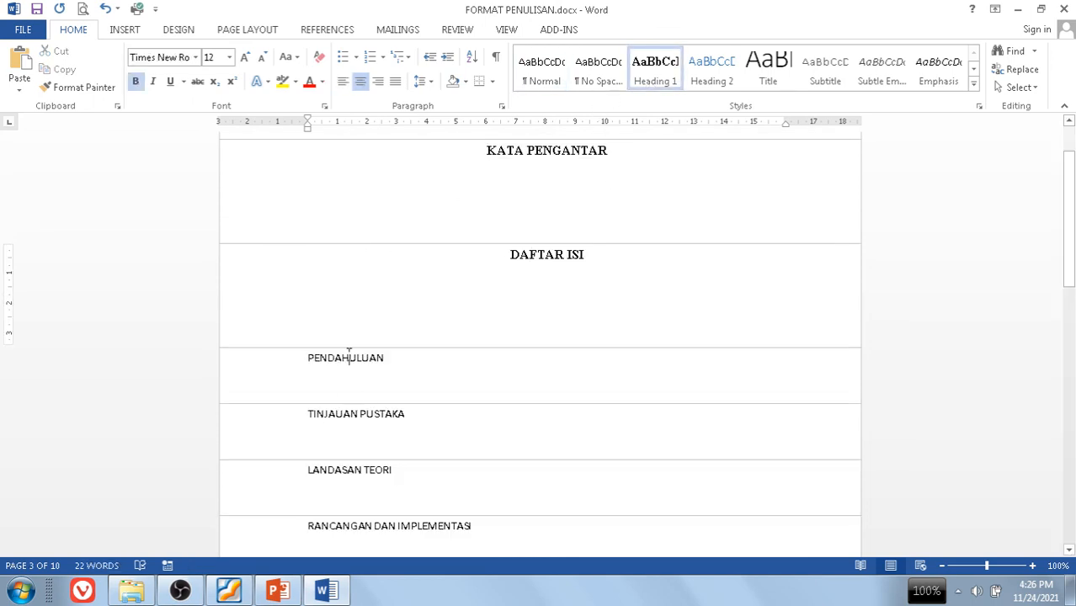
{"action": "left_click", "coordinate": [348, 354]}
{"action": "left_click", "coordinate": [656, 75]}
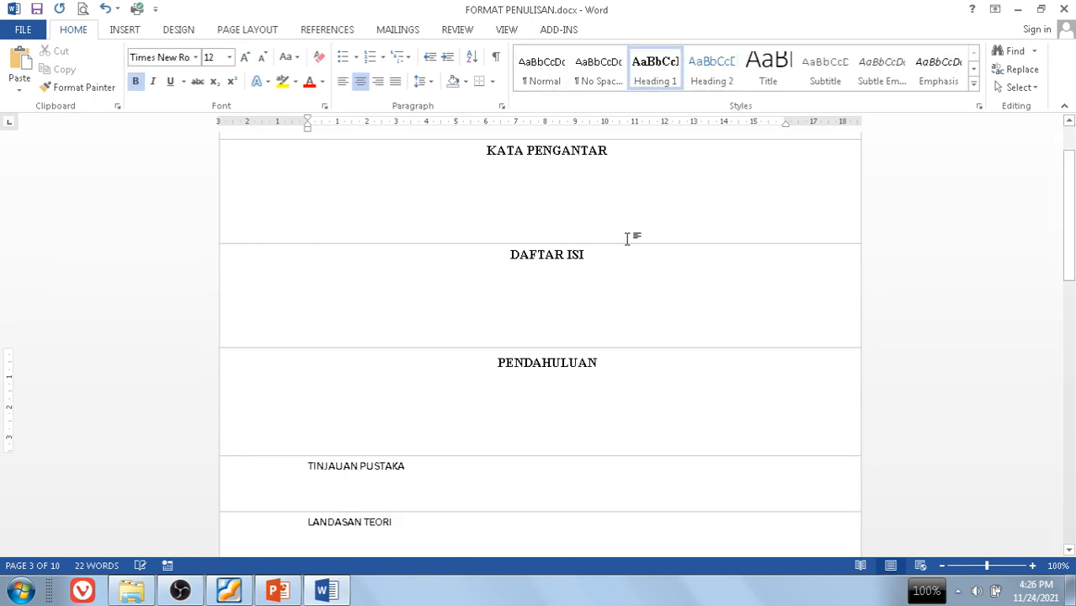
Step: Apply the Heading 1 style to the TINJAUAN PUSTAKA and LANDASAN TEORI headings
{"action": "left_click", "coordinate": [376, 473]}
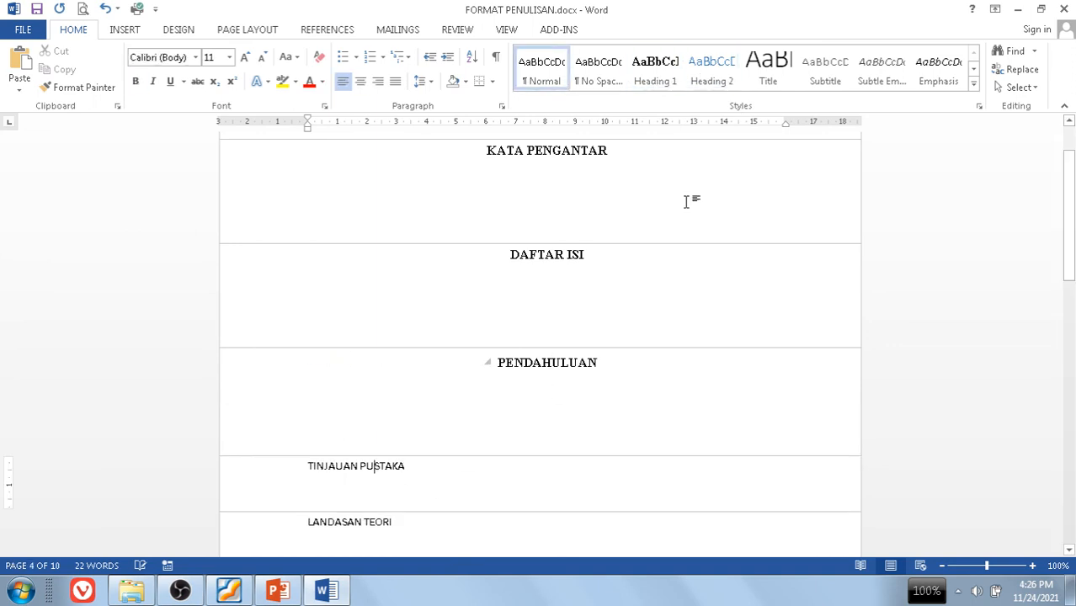
{"action": "left_click", "coordinate": [655, 71]}
{"action": "scroll", "coordinate": [492, 458], "scroll_direction": "down", "scroll_amount": 3}
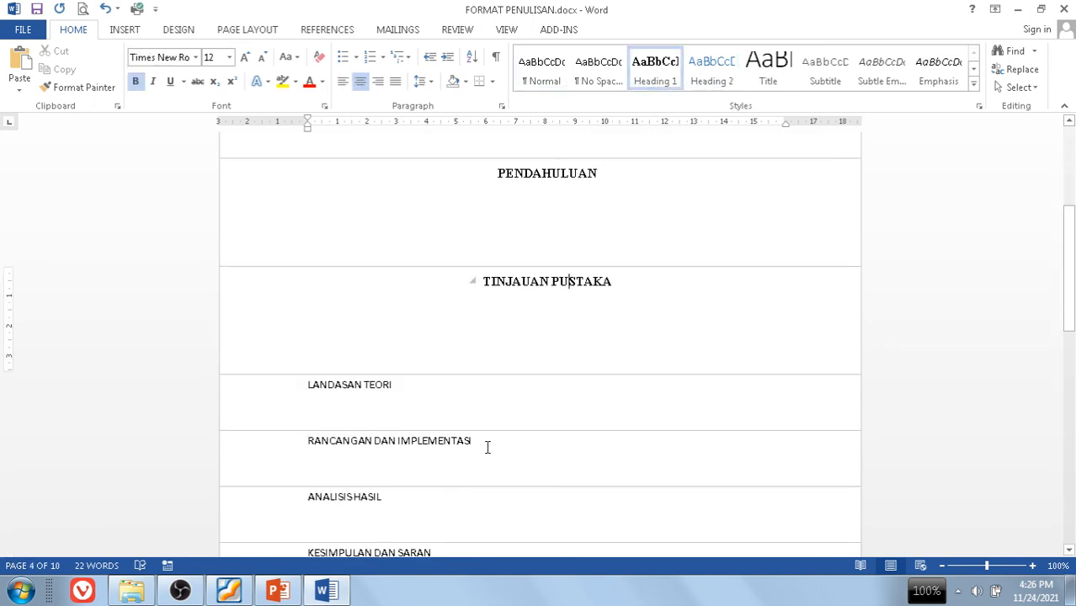
{"action": "left_click", "coordinate": [340, 388]}
{"action": "left_click", "coordinate": [657, 77]}
{"action": "scroll", "coordinate": [453, 457], "scroll_direction": "down", "scroll_amount": 1}
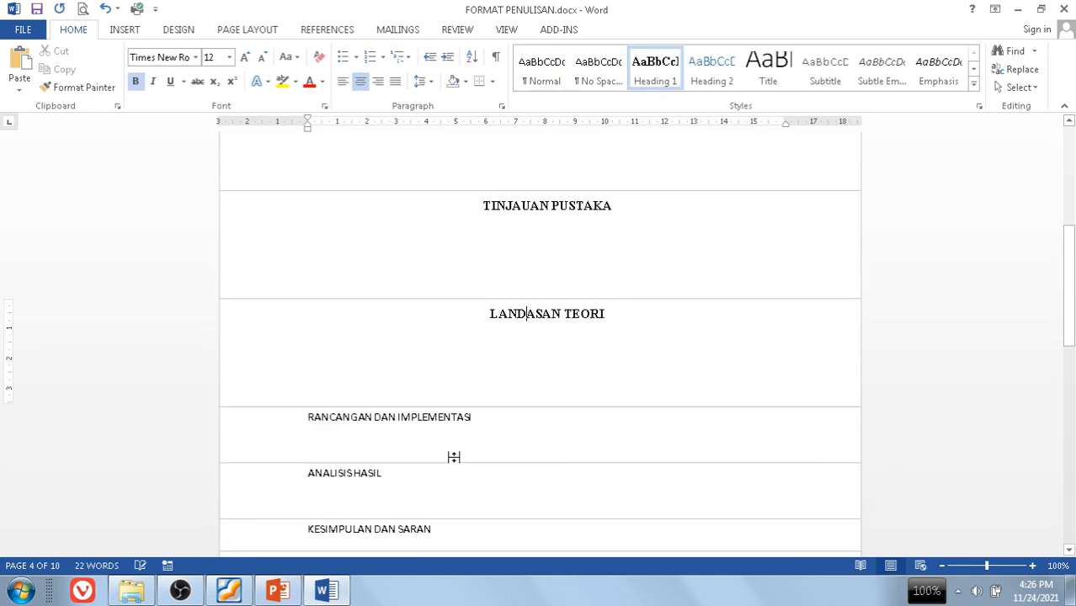
Step: Apply the Heading 1 style to the RANCANGAN DAN IMPLEMENTASI and ANALISIS HASIL headings
{"action": "left_click", "coordinate": [379, 421]}
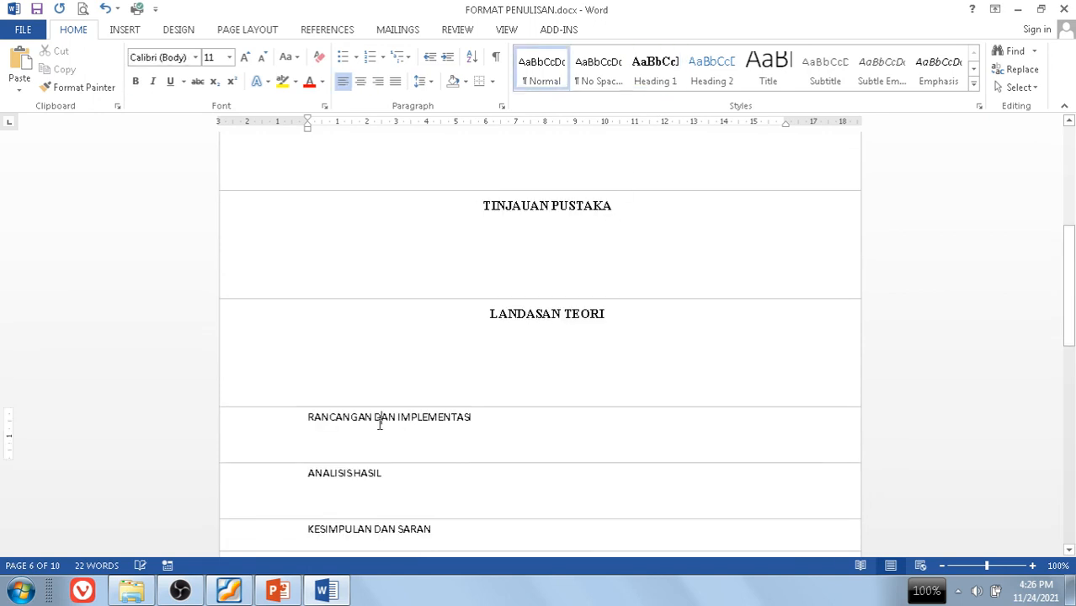
{"action": "left_click", "coordinate": [655, 78]}
{"action": "scroll", "coordinate": [342, 440], "scroll_direction": "down", "scroll_amount": 2}
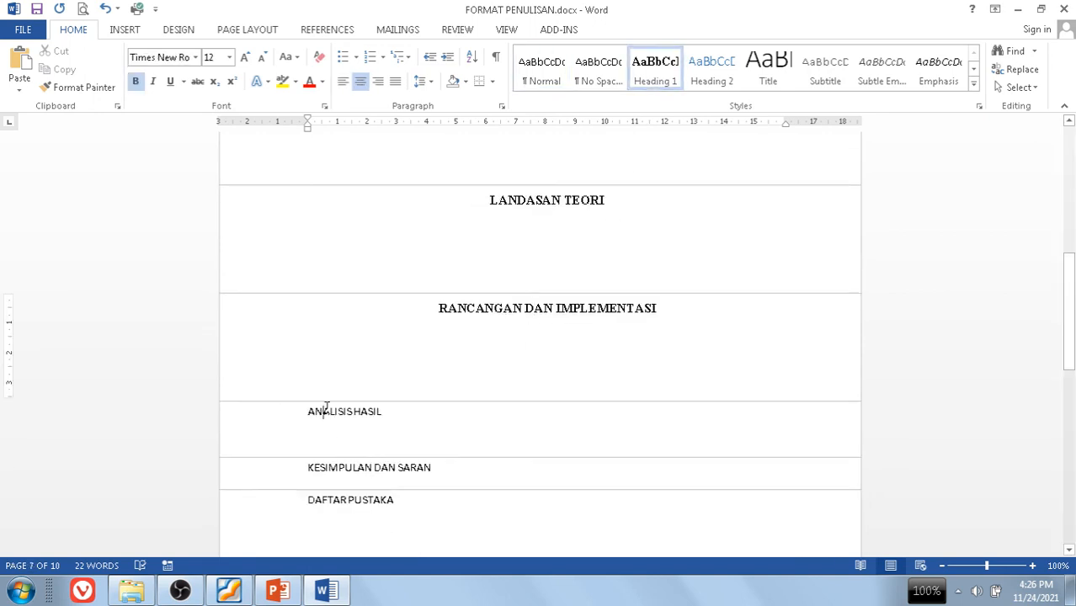
{"action": "left_click", "coordinate": [326, 411]}
{"action": "left_click", "coordinate": [653, 77]}
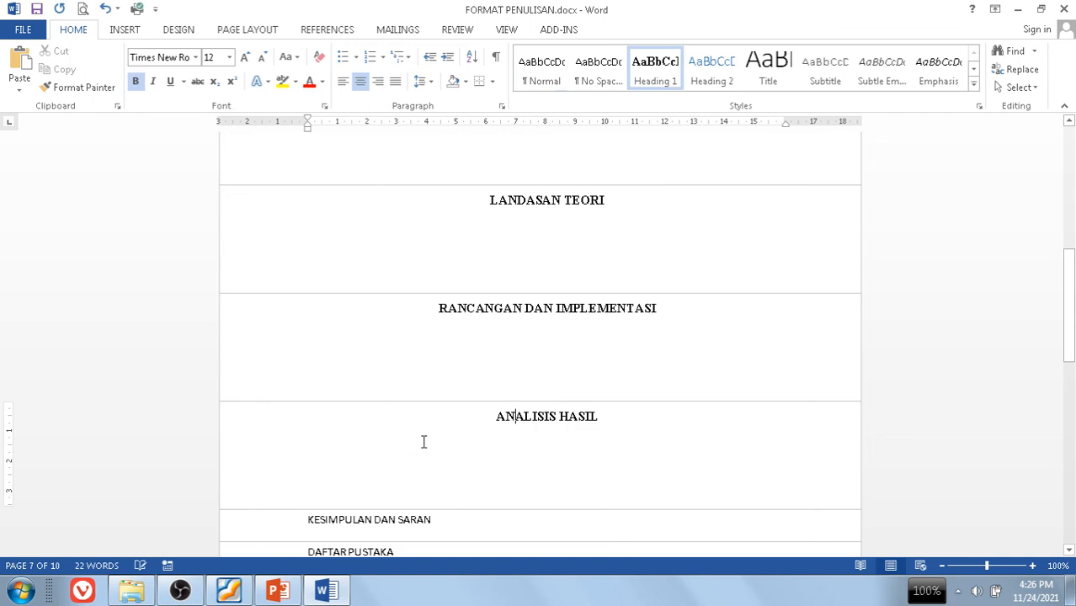
Step: Apply the Heading 1 style to the KESIMPULAN DAN SARAN and DAFTAR PUSTAKA headings
{"action": "left_click", "coordinate": [354, 519]}
{"action": "left_click", "coordinate": [653, 77]}
{"action": "scroll", "coordinate": [431, 496], "scroll_direction": "down", "scroll_amount": 3}
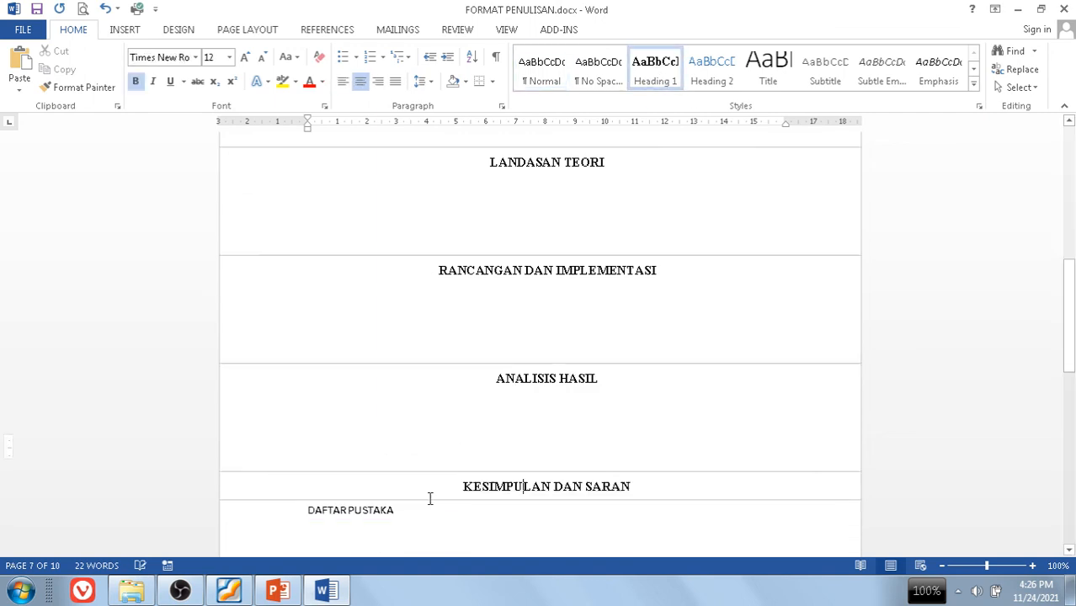
{"action": "left_click", "coordinate": [655, 78]}
Step: Insert page numbers at the bottom of the pages using the Plain Number 3 format
{"action": "scroll", "coordinate": [524, 429], "scroll_direction": "up", "scroll_amount": 1}
{"action": "scroll", "coordinate": [524, 430], "scroll_direction": "up", "scroll_amount": 13}
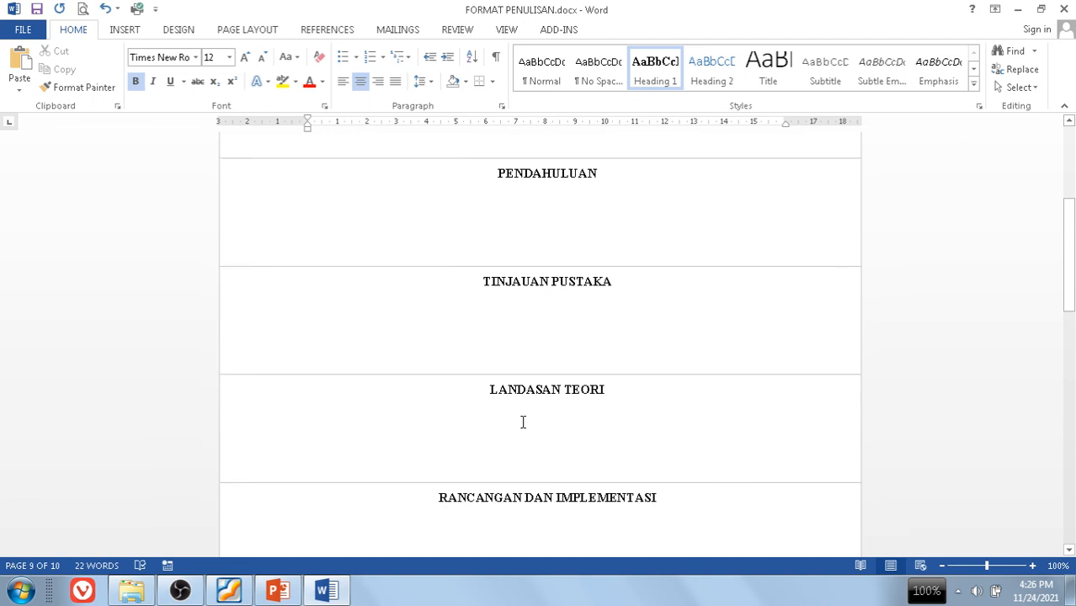
{"action": "scroll", "coordinate": [522, 421], "scroll_direction": "up", "scroll_amount": 2}
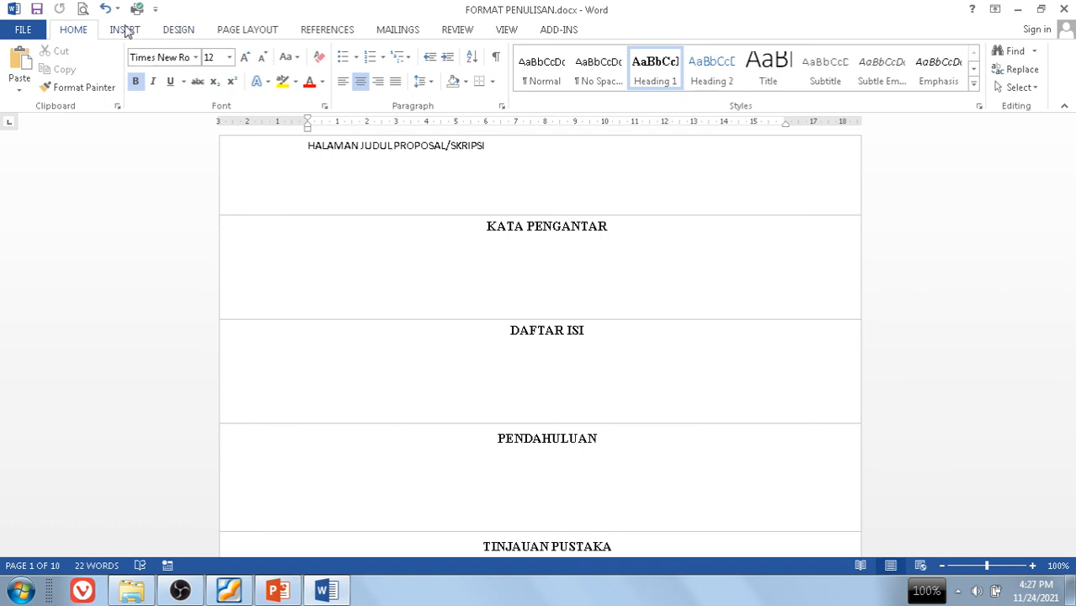
{"action": "left_click", "coordinate": [125, 31]}
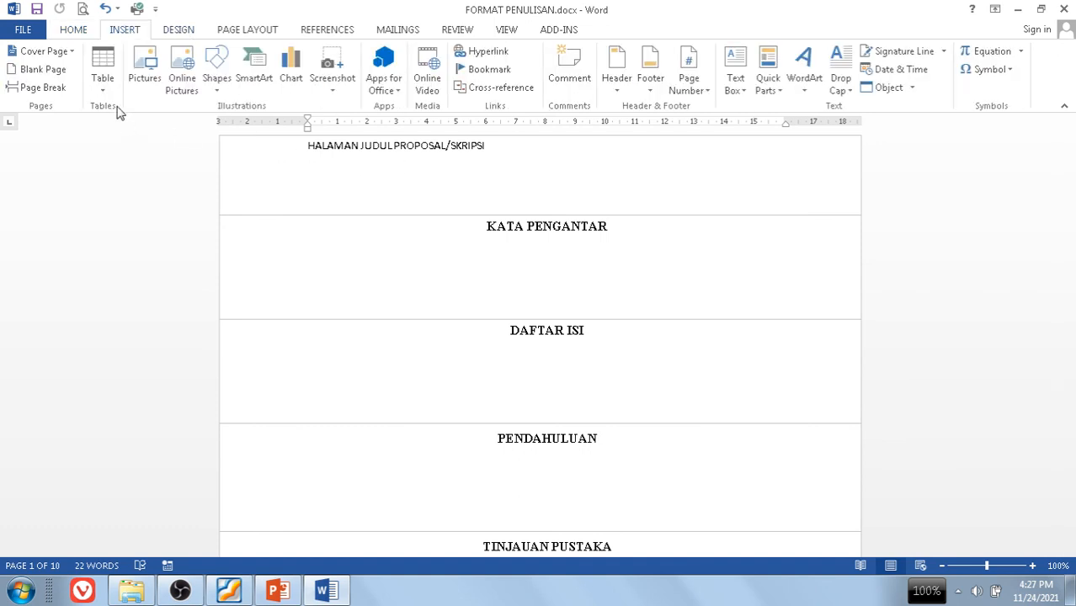
{"action": "left_click", "coordinate": [704, 94]}
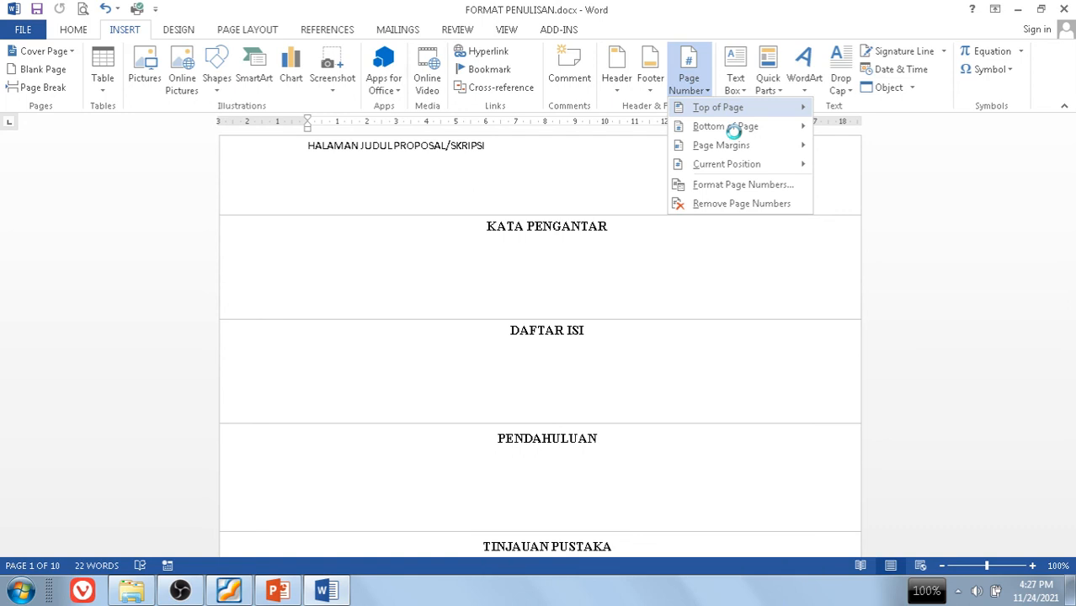
{"action": "mouse_move", "coordinate": [733, 132]}
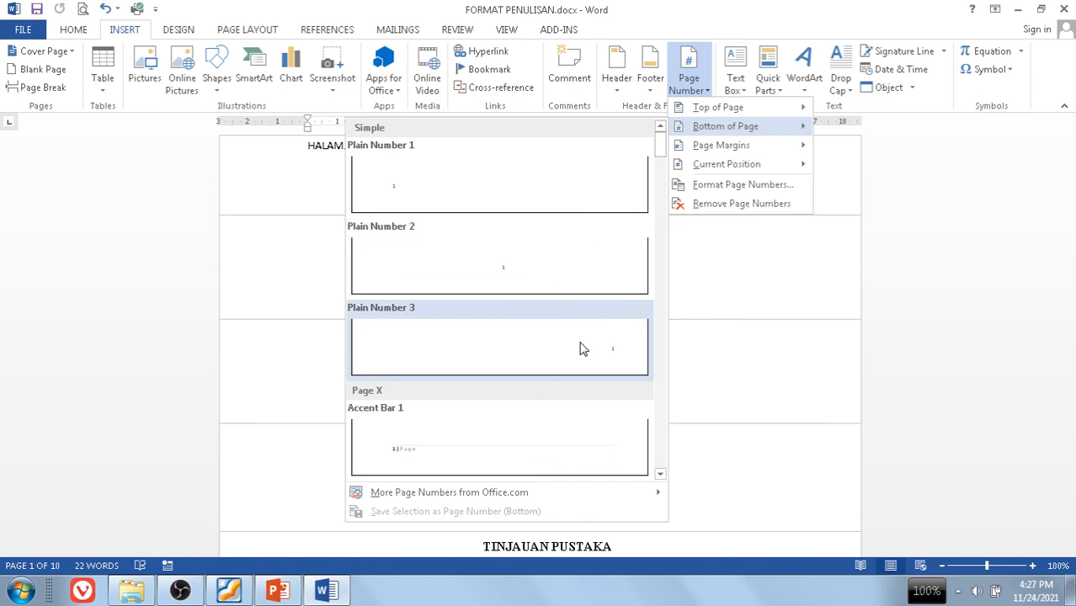
{"action": "left_click", "coordinate": [607, 354]}
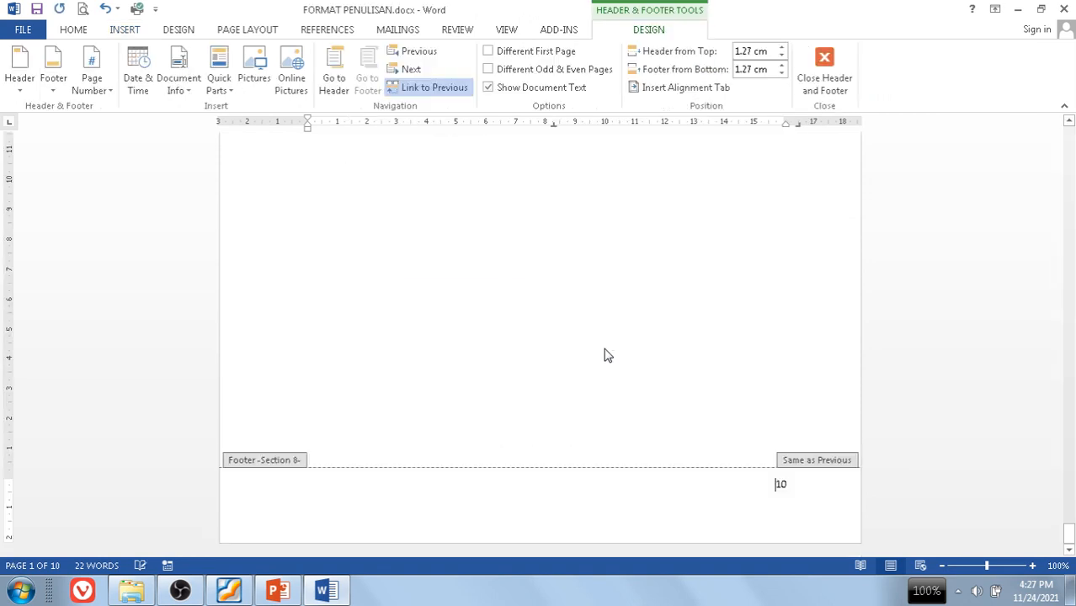
Step: Examine the footer page numbers and section labels from the title page through the TINJAUAN PUSTAKA page
{"action": "scroll", "coordinate": [654, 309], "scroll_direction": "up", "scroll_amount": 15}
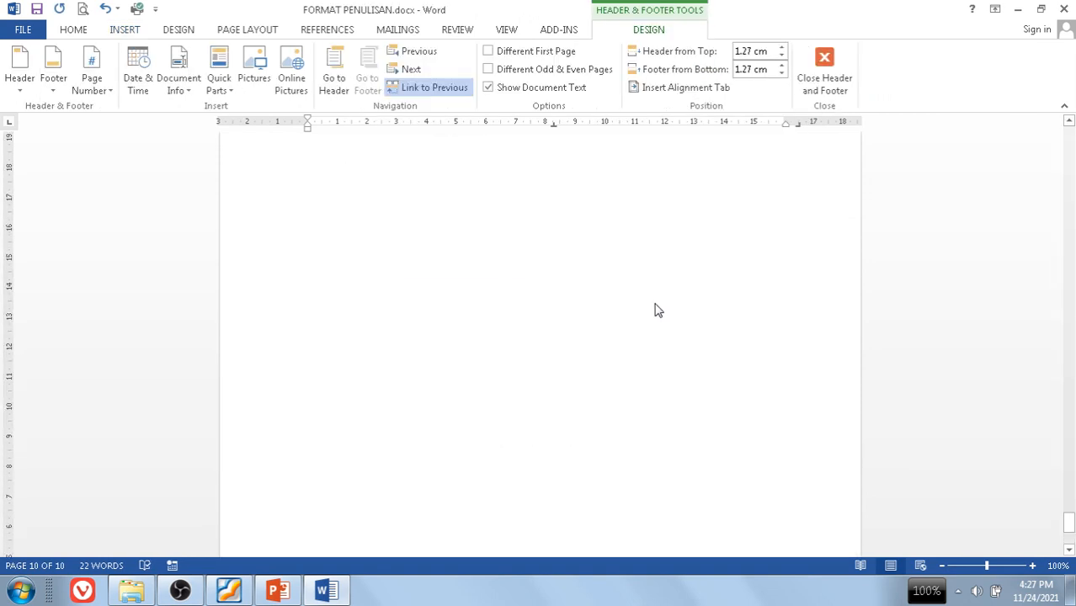
{"action": "scroll", "coordinate": [656, 308], "scroll_direction": "up", "scroll_amount": 12}
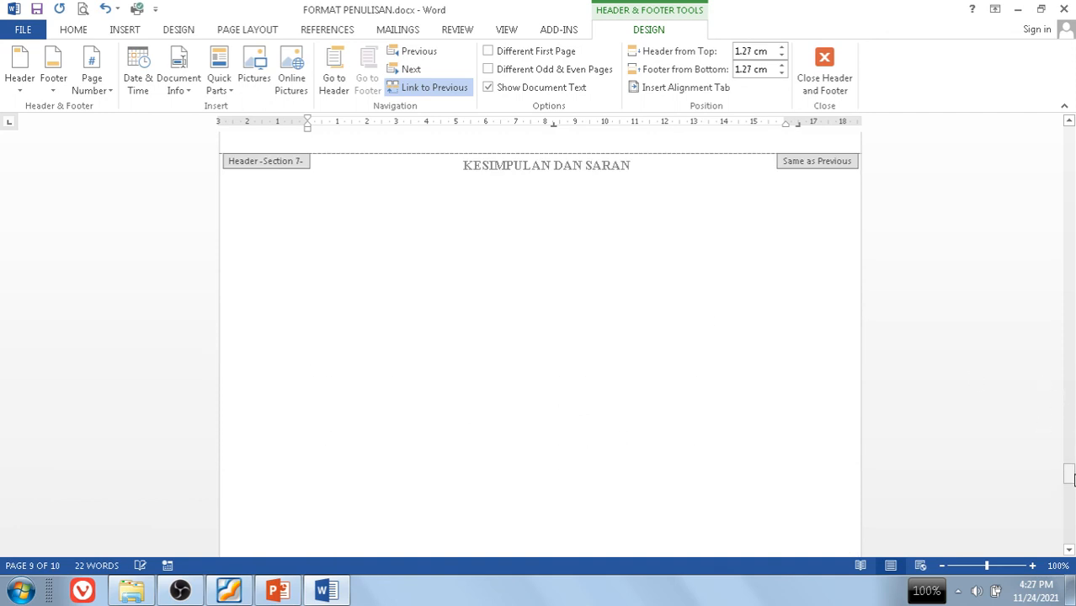
{"action": "left_click_drag", "start_coordinate": [1069, 476], "coordinate": [1069, 125]}
{"action": "scroll", "coordinate": [564, 386], "scroll_direction": "down", "scroll_amount": 12}
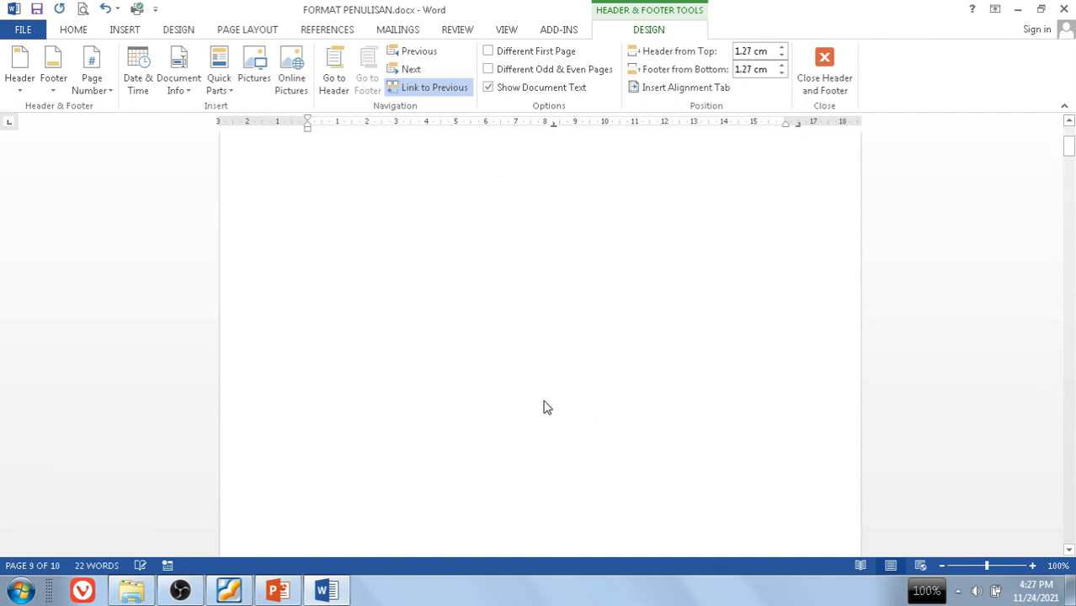
{"action": "scroll", "coordinate": [600, 386], "scroll_direction": "down", "scroll_amount": 3}
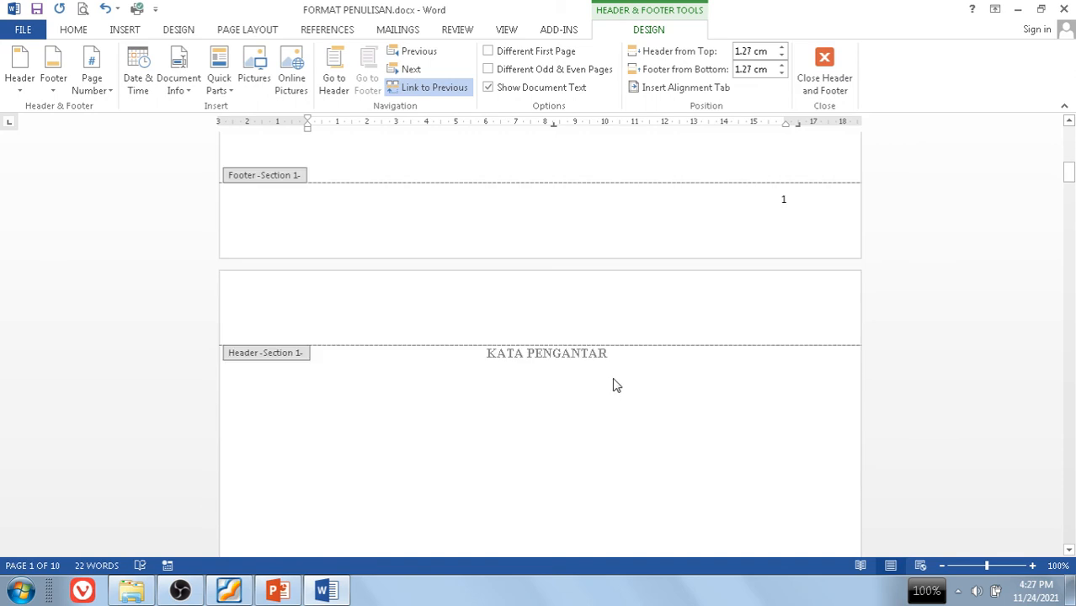
{"action": "scroll", "coordinate": [593, 346], "scroll_direction": "down", "scroll_amount": 5}
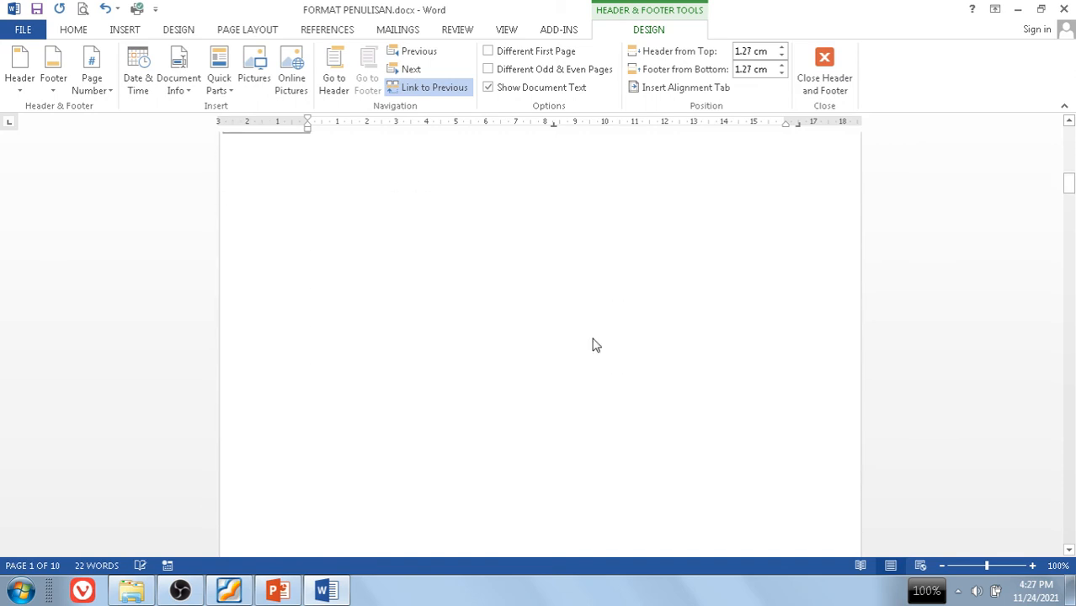
{"action": "scroll", "coordinate": [593, 345], "scroll_direction": "up", "scroll_amount": 7}
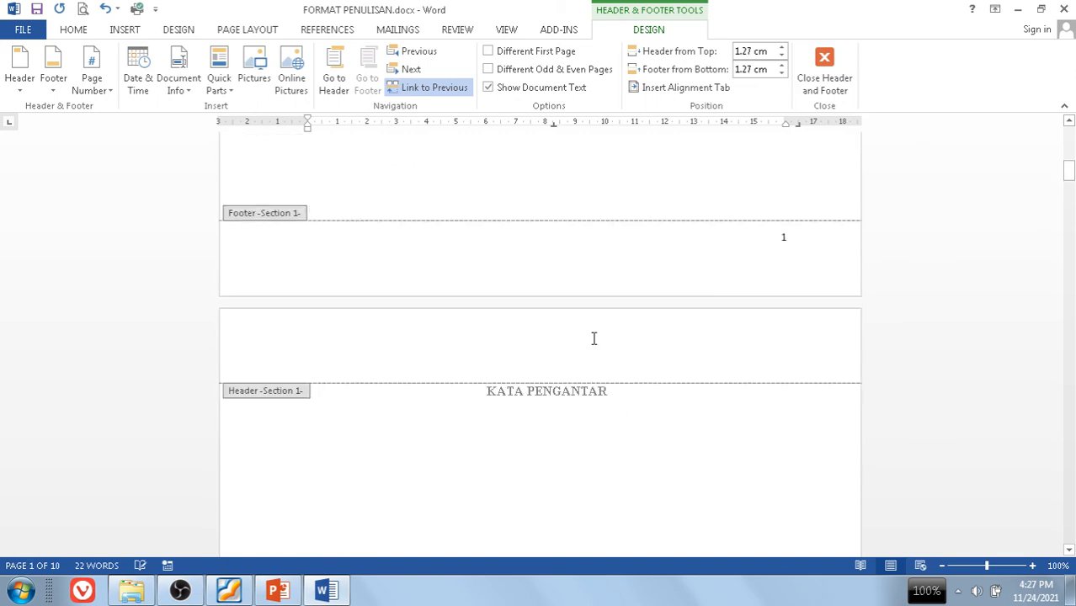
{"action": "scroll", "coordinate": [593, 345], "scroll_direction": "down", "scroll_amount": 1}
{"action": "scroll", "coordinate": [594, 345], "scroll_direction": "down", "scroll_amount": 5}
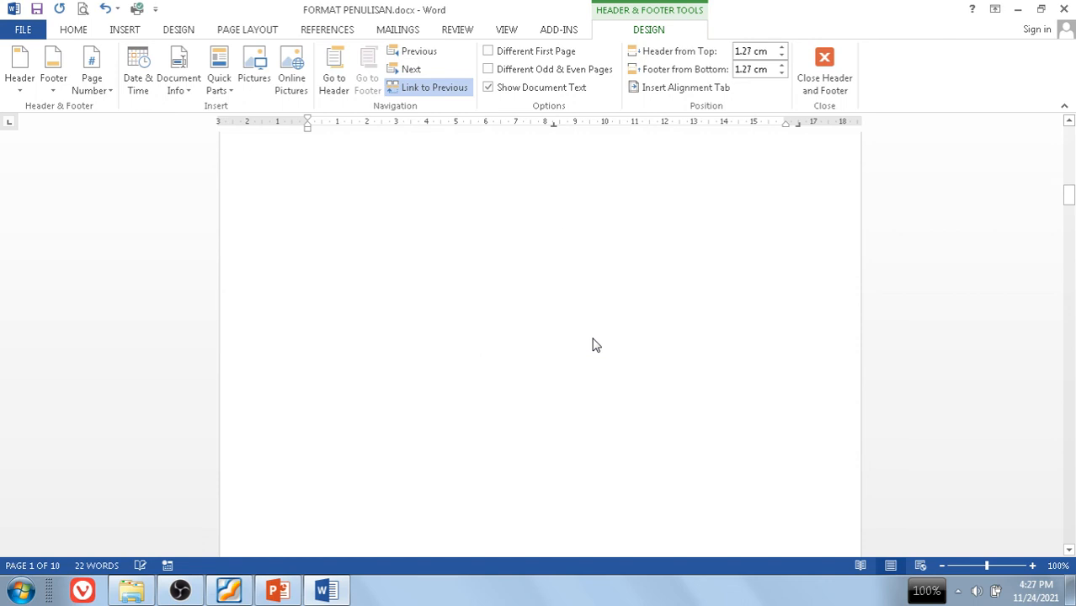
{"action": "scroll", "coordinate": [594, 345], "scroll_direction": "down", "scroll_amount": 5}
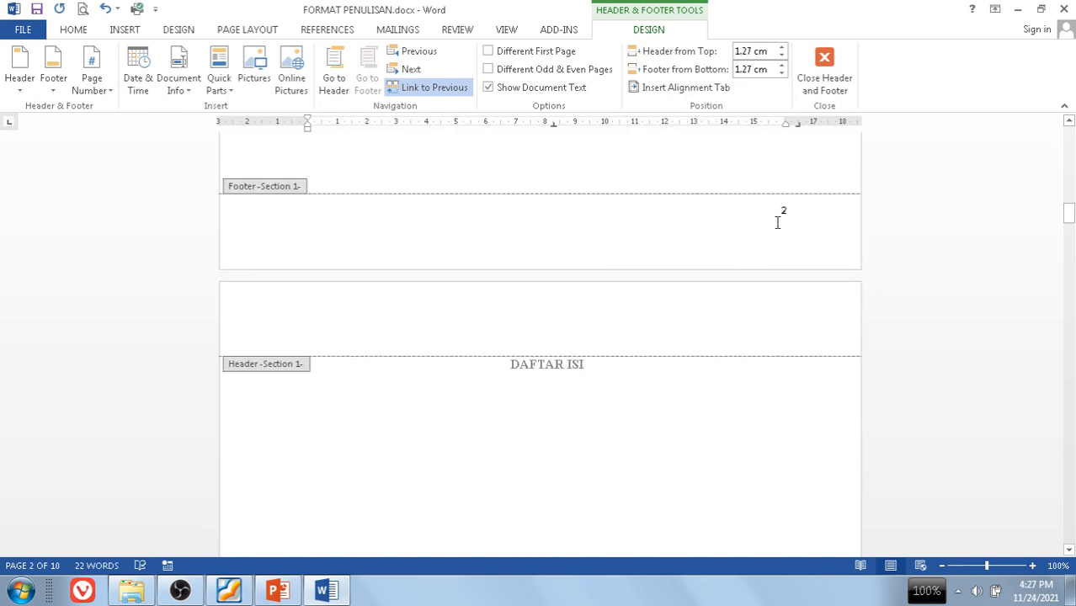
{"action": "scroll", "coordinate": [509, 324], "scroll_direction": "down", "scroll_amount": 10}
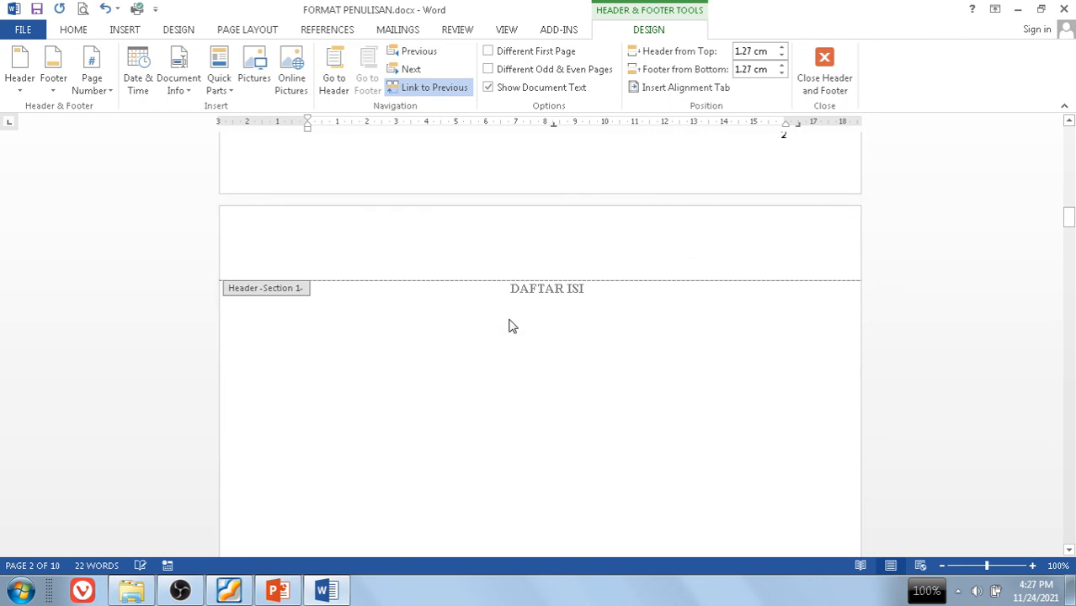
{"action": "scroll", "coordinate": [512, 326], "scroll_direction": "down", "scroll_amount": 3}
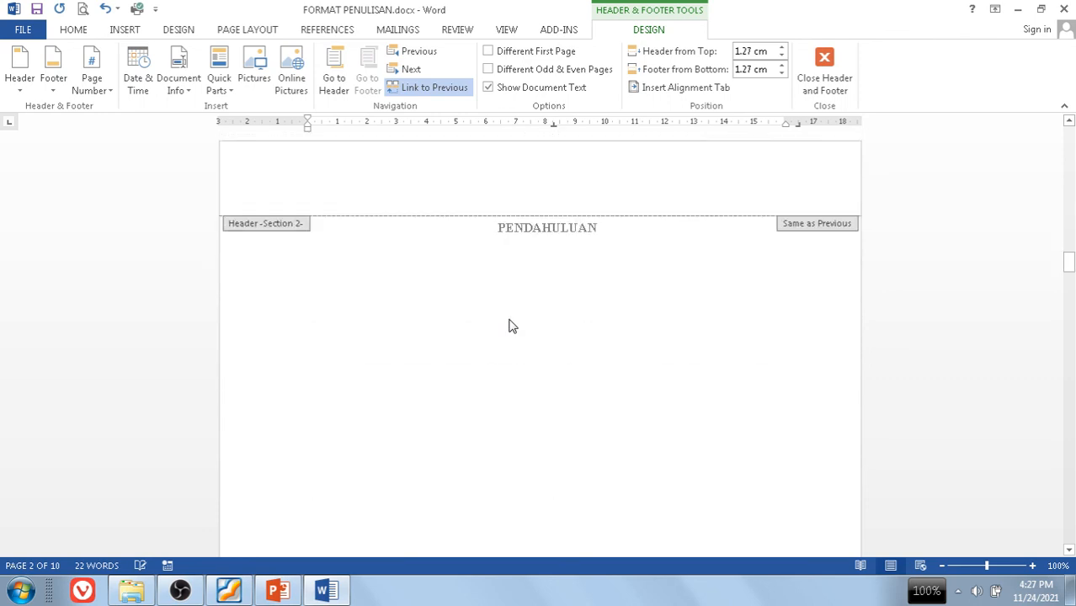
{"action": "scroll", "coordinate": [509, 326], "scroll_direction": "up", "scroll_amount": 3}
{"action": "scroll", "coordinate": [617, 276], "scroll_direction": "down", "scroll_amount": 8}
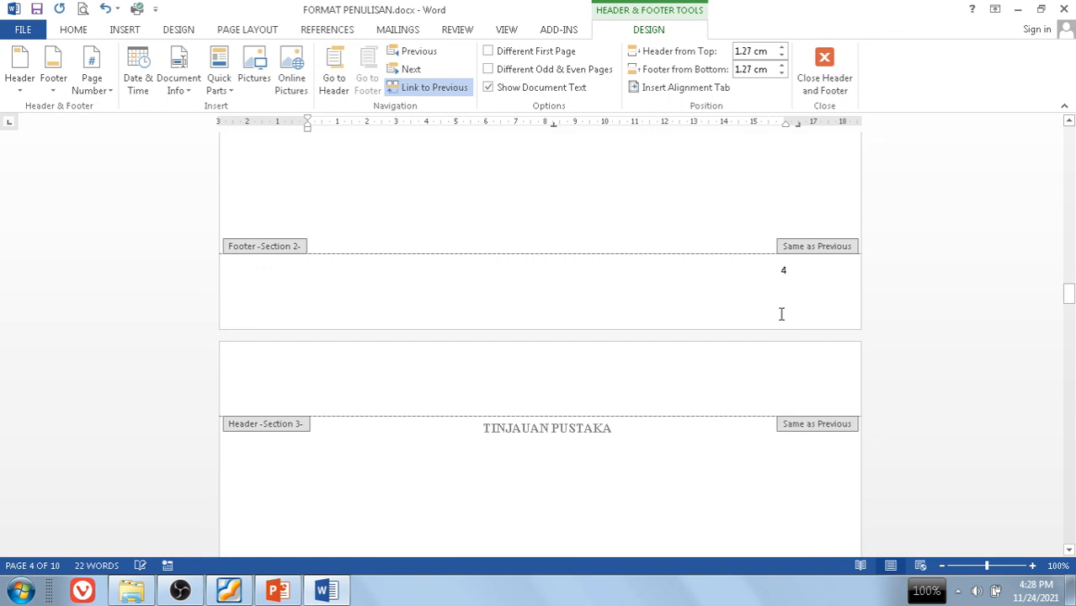
Step: Unlink the Section 2 footer on the PENDAHULUAN page from the previous section
{"action": "scroll", "coordinate": [531, 303], "scroll_direction": "up", "scroll_amount": 2}
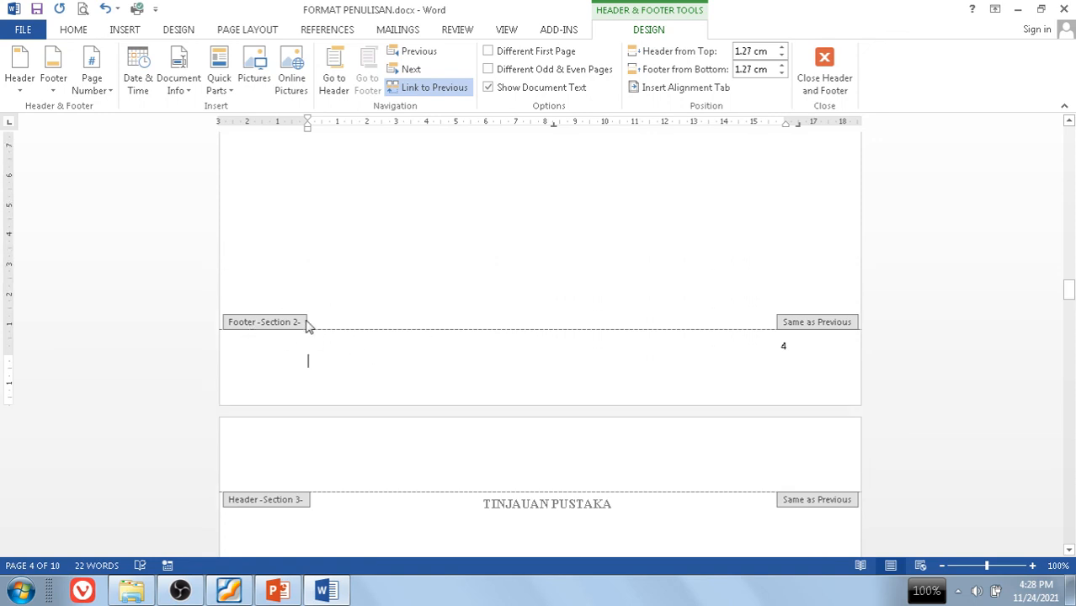
{"action": "scroll", "coordinate": [416, 307], "scroll_direction": "up", "scroll_amount": 1}
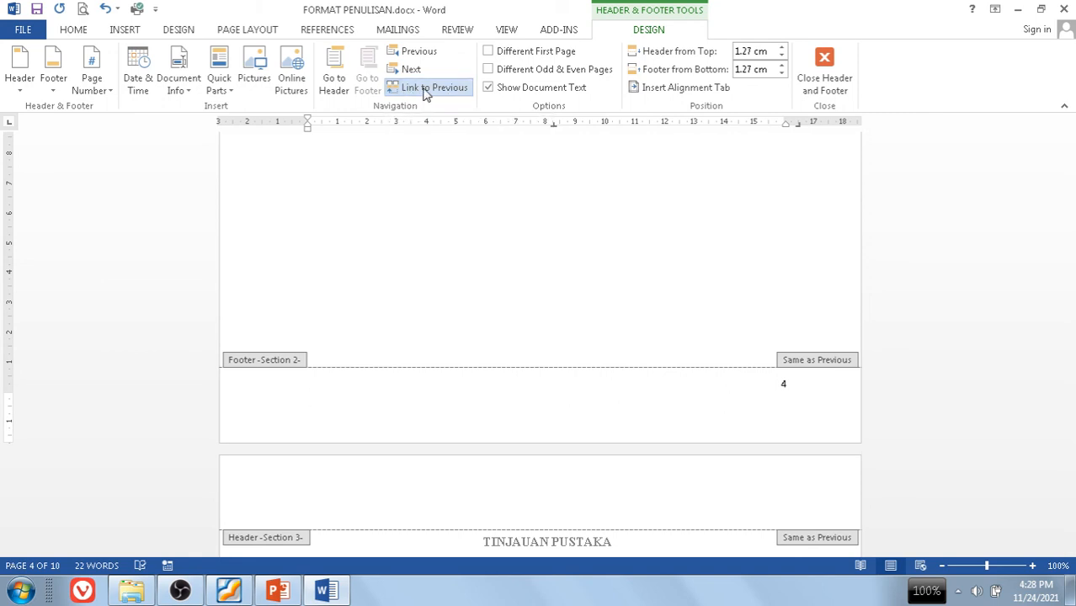
{"action": "left_click", "coordinate": [402, 91]}
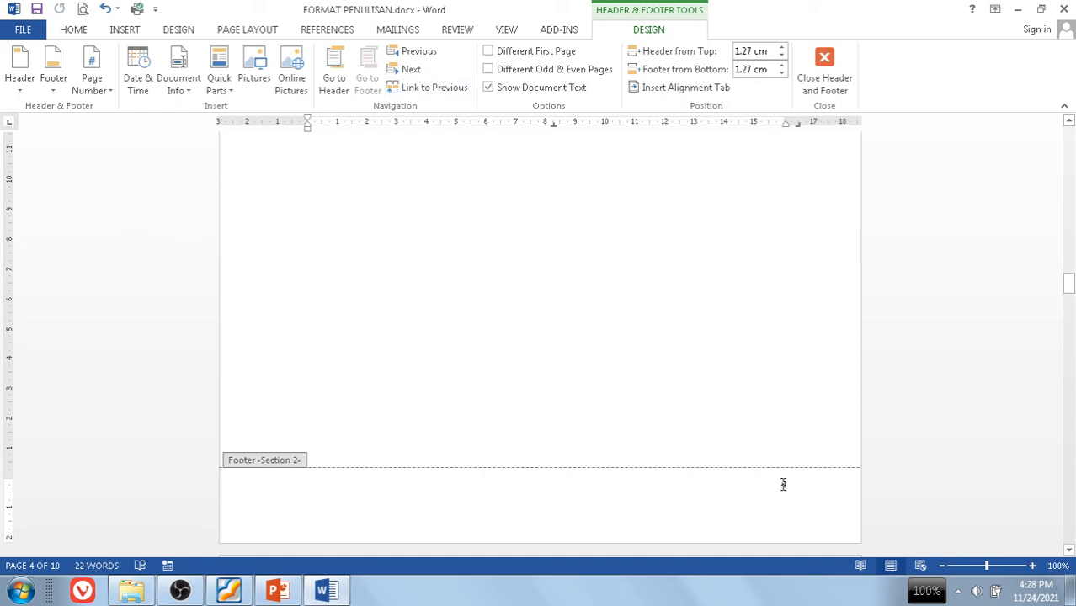
{"action": "right_click", "coordinate": [783, 485]}
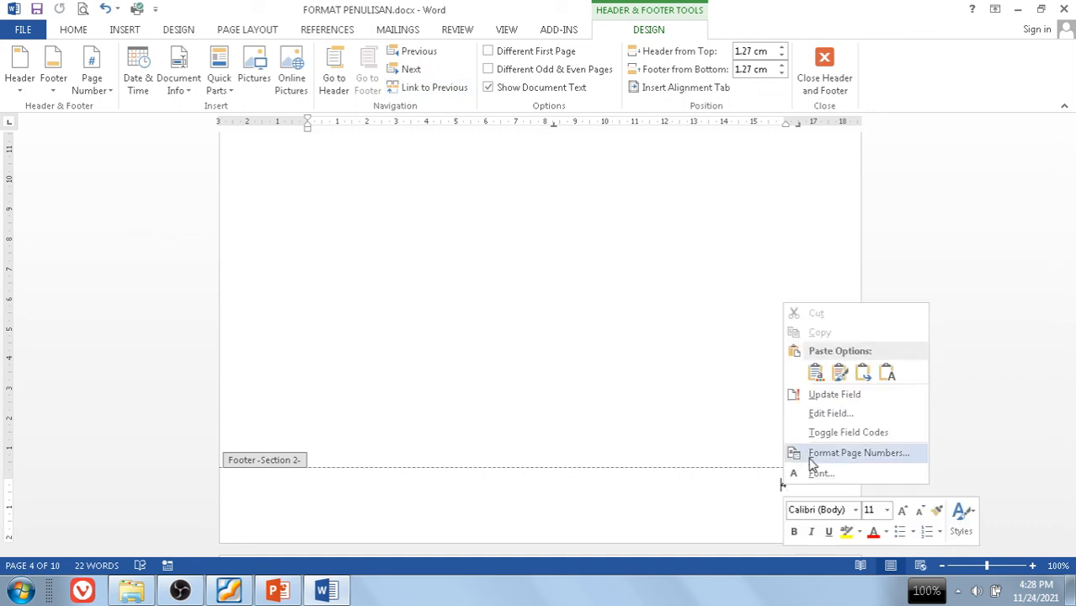
{"action": "left_click", "coordinate": [837, 413]}
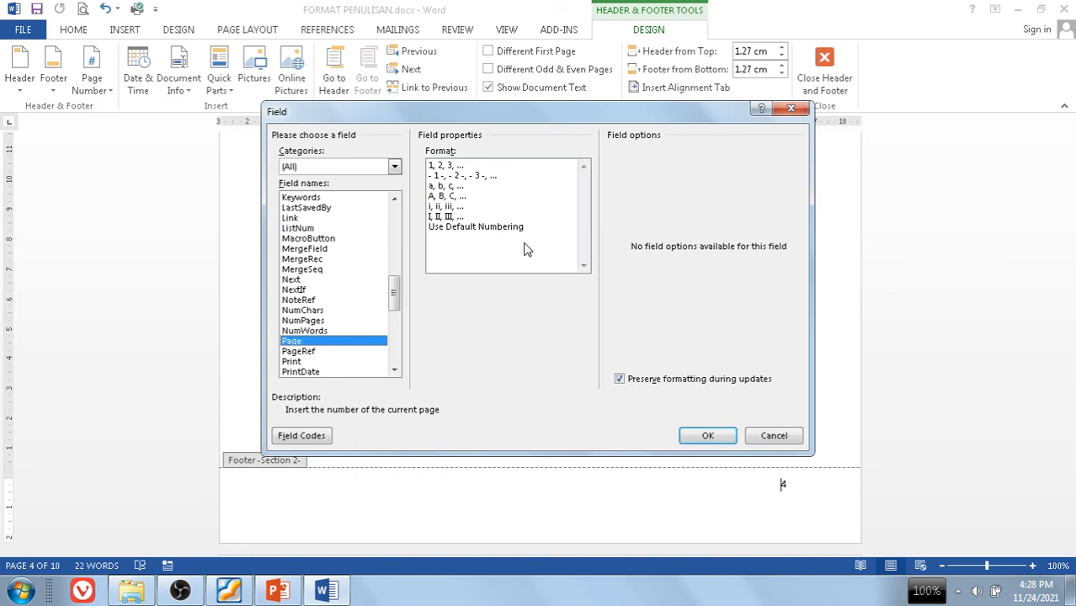
{"action": "left_click", "coordinate": [707, 435]}
Step: Restart the Section 2 page numbering at 1 in the 1, 2, 3 number format
{"action": "right_click", "coordinate": [778, 489]}
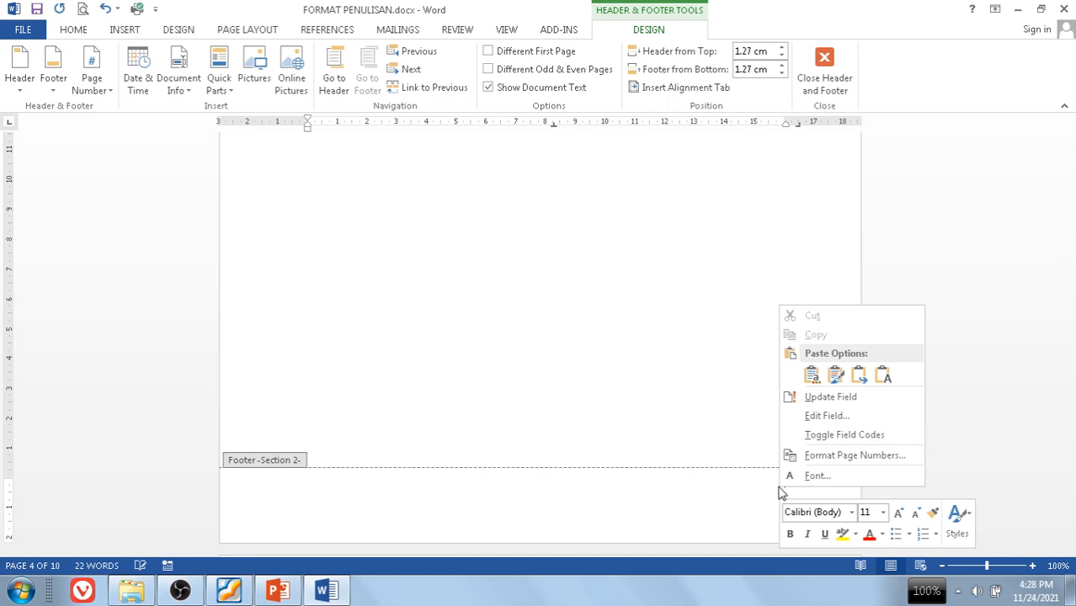
{"action": "left_click", "coordinate": [824, 454]}
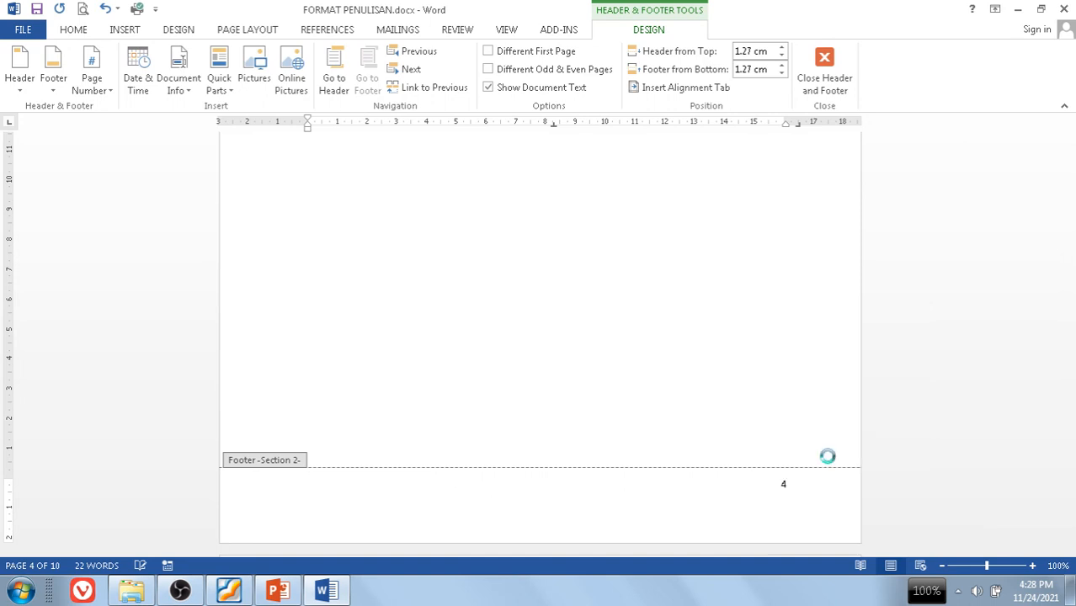
{"action": "left_click", "coordinate": [452, 337]}
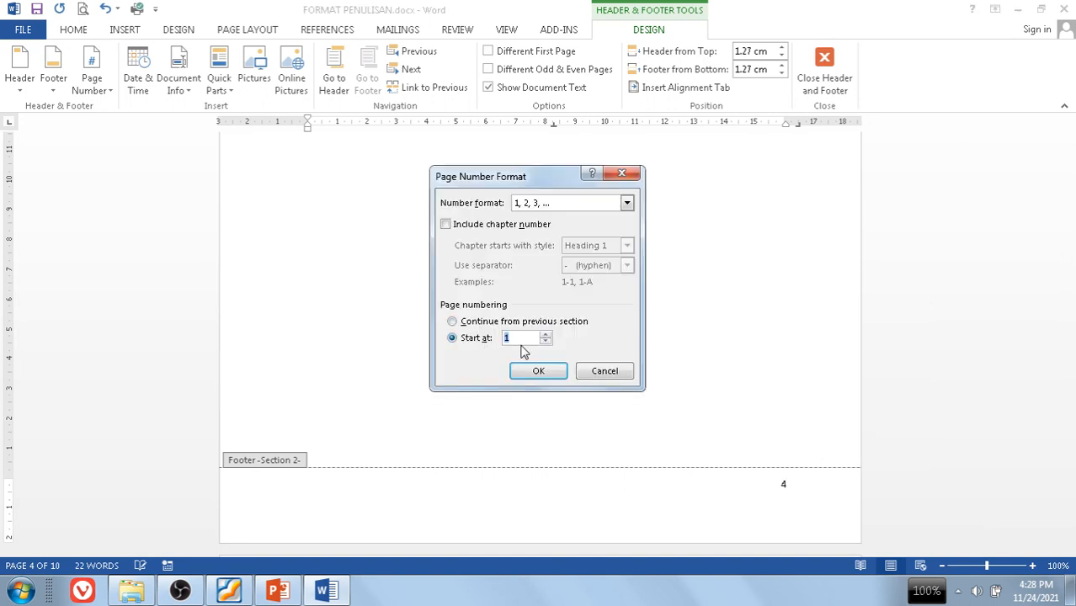
{"action": "left_click", "coordinate": [544, 372]}
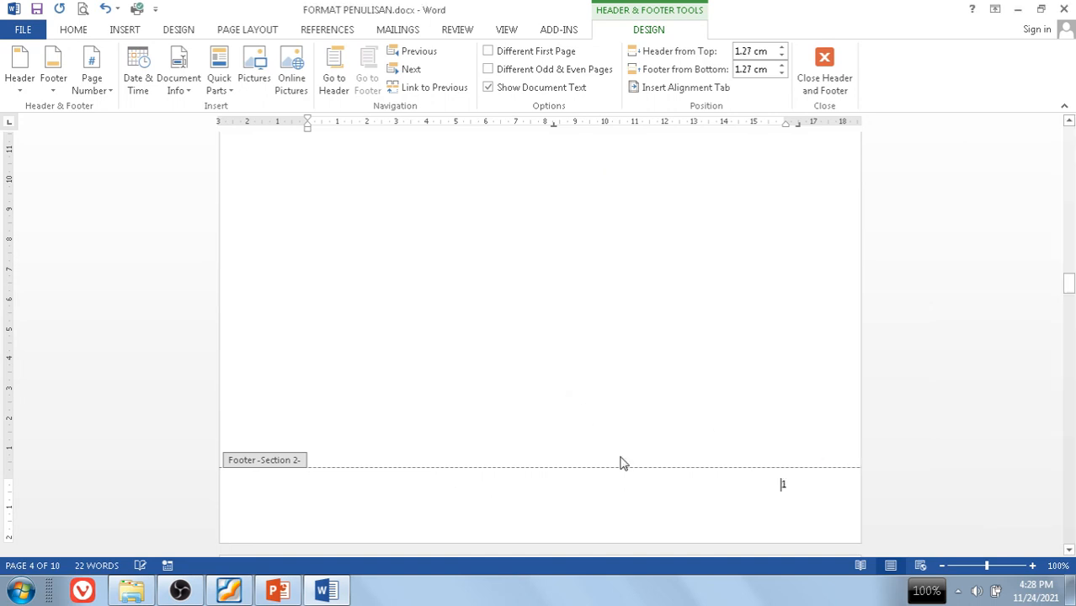
Step: Place the cursor at the page number in the Section 1 footer just before the PENDAHULUAN page
{"action": "scroll", "coordinate": [594, 453], "scroll_direction": "up", "scroll_amount": 15}
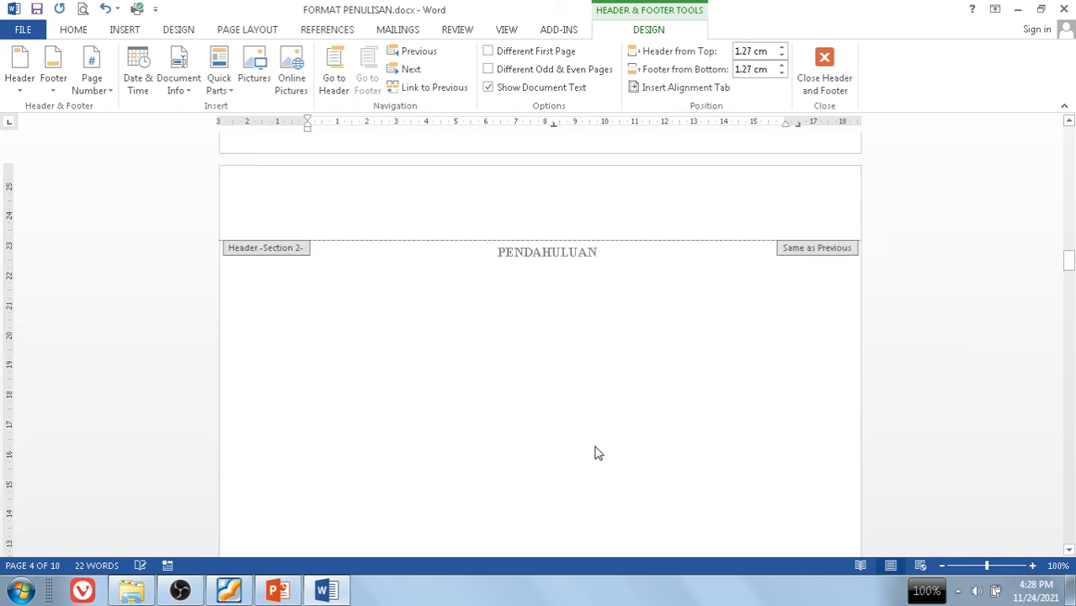
{"action": "left_click", "coordinate": [786, 247]}
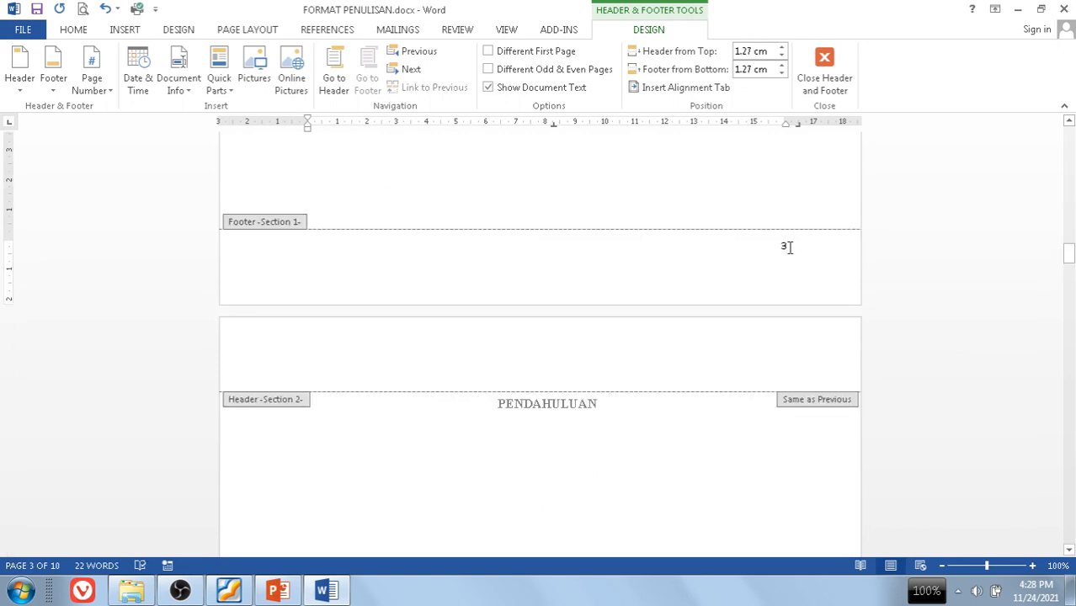
{"action": "left_click", "coordinate": [94, 85]}
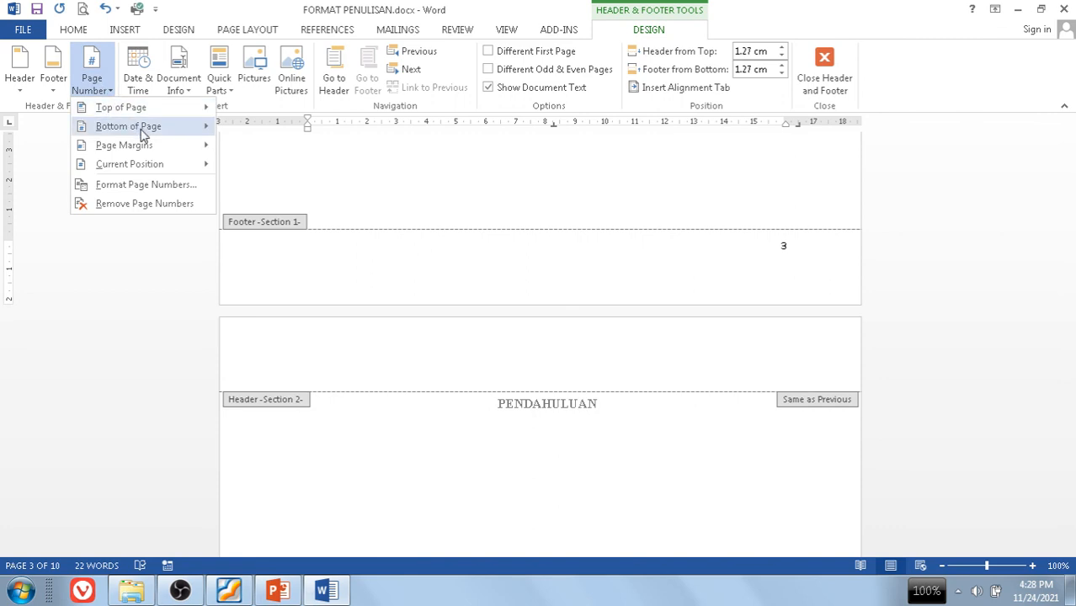
{"action": "mouse_move", "coordinate": [145, 134]}
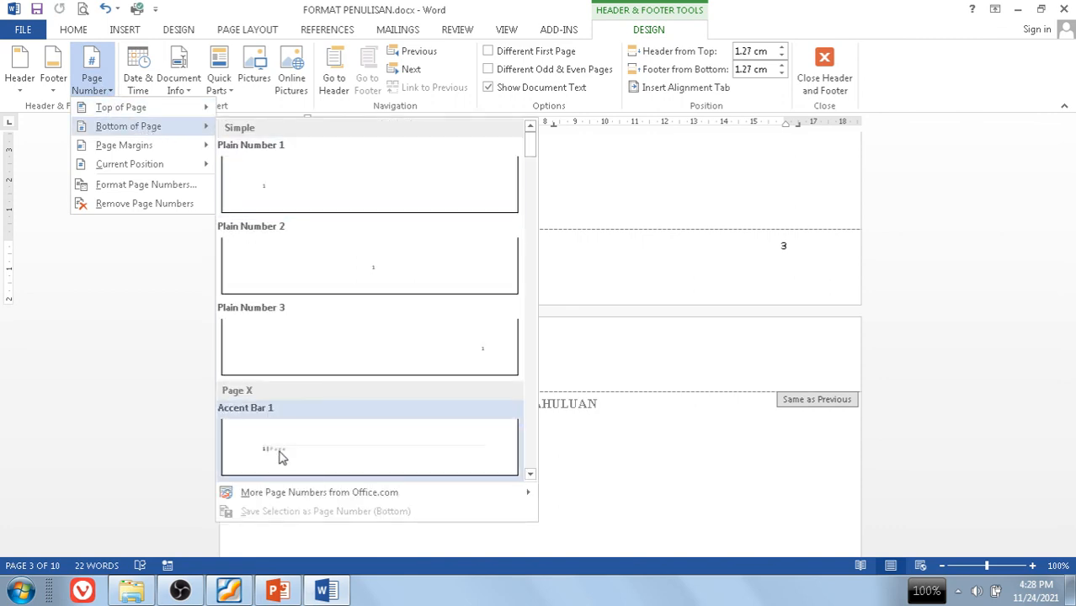
{"action": "scroll", "coordinate": [286, 454], "scroll_direction": "down", "scroll_amount": 6}
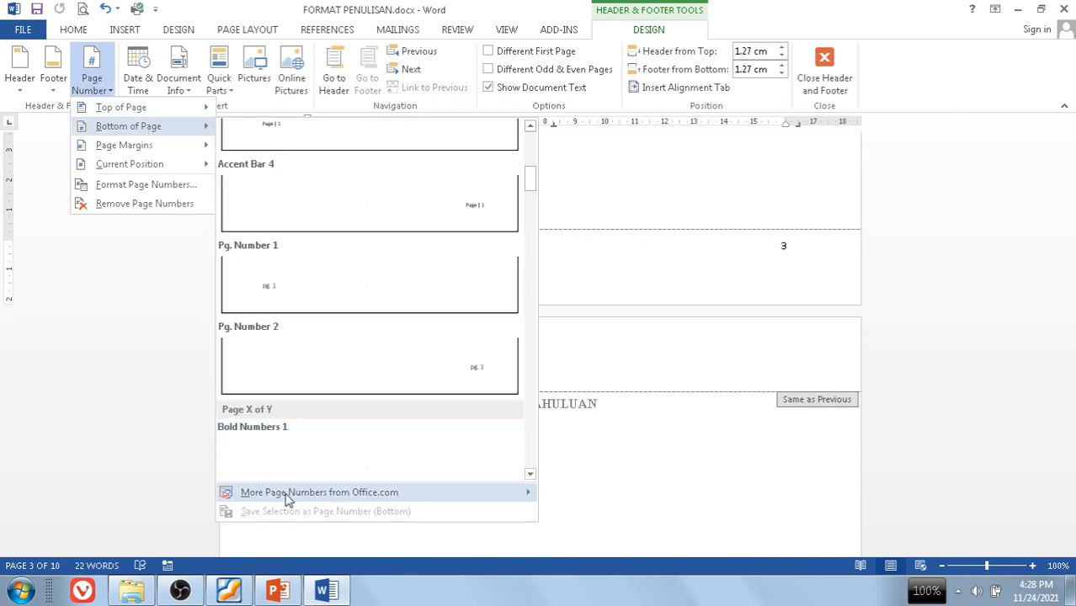
{"action": "left_click", "coordinate": [786, 250]}
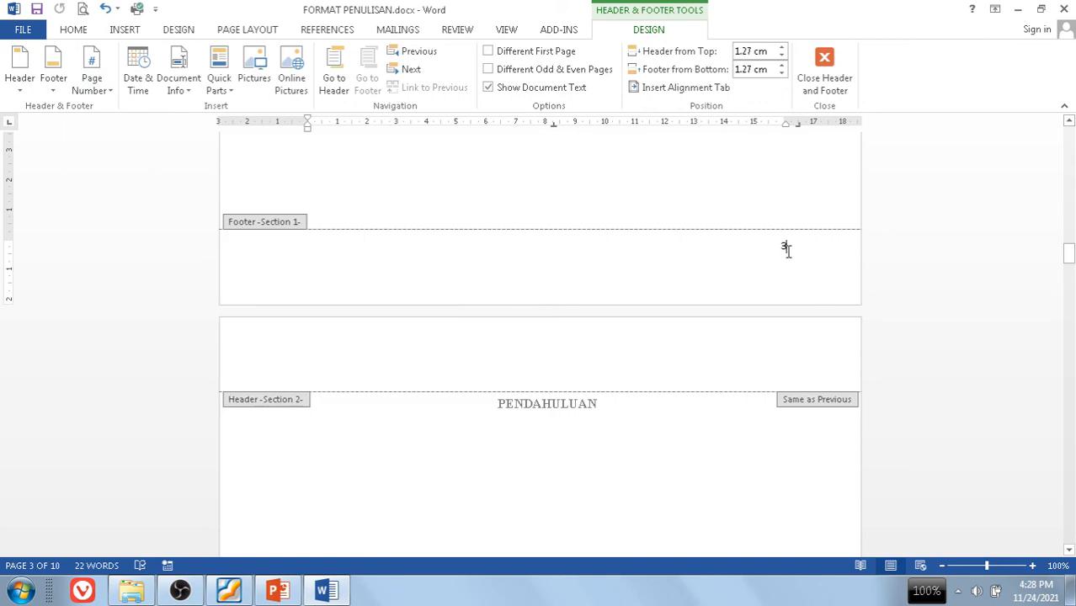
Step: Set the Section 1 page numbers to the i, ii, iii number format, continuing from the previous section
{"action": "right_click", "coordinate": [785, 245]}
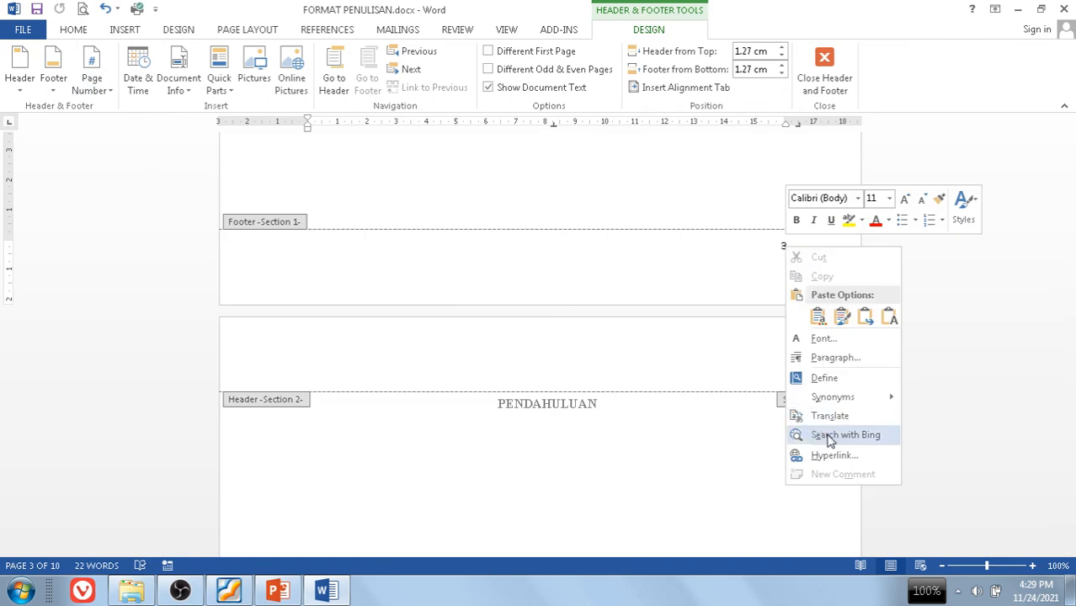
{"action": "left_click", "coordinate": [783, 246]}
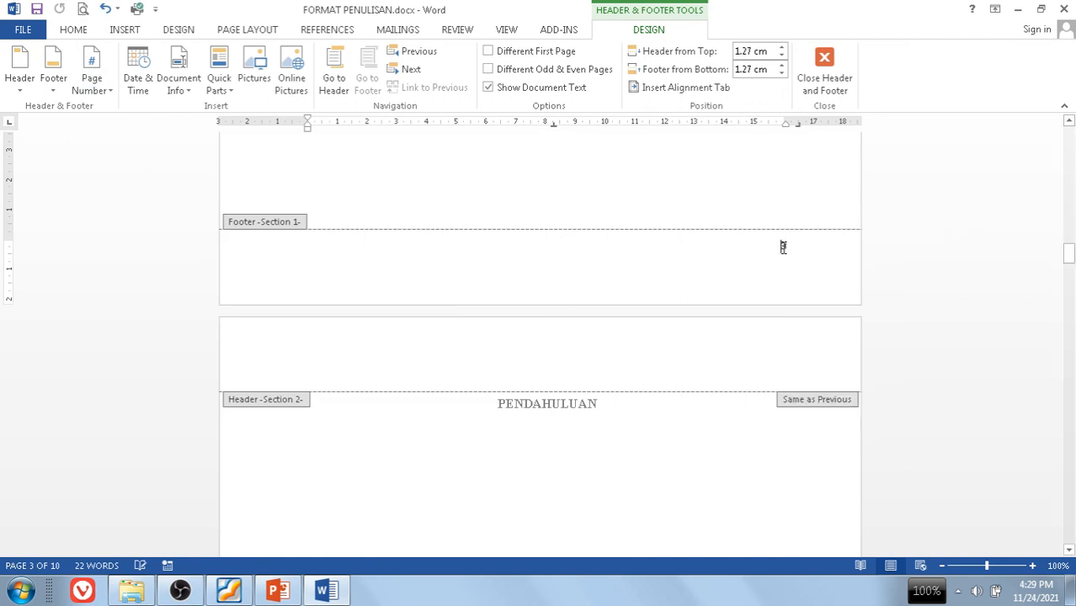
{"action": "right_click", "coordinate": [783, 247]}
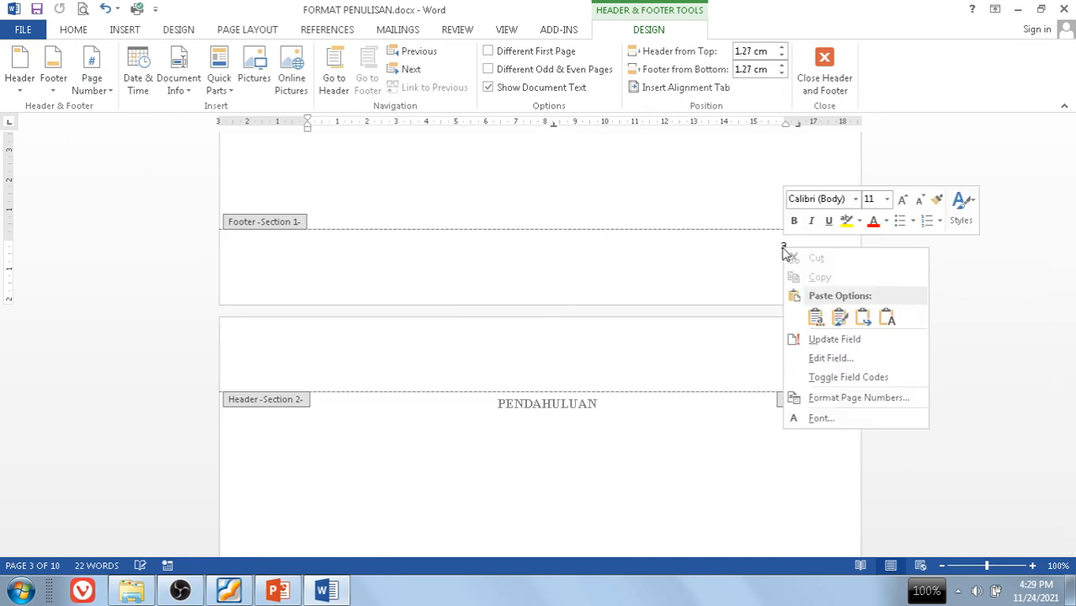
{"action": "left_click", "coordinate": [840, 397]}
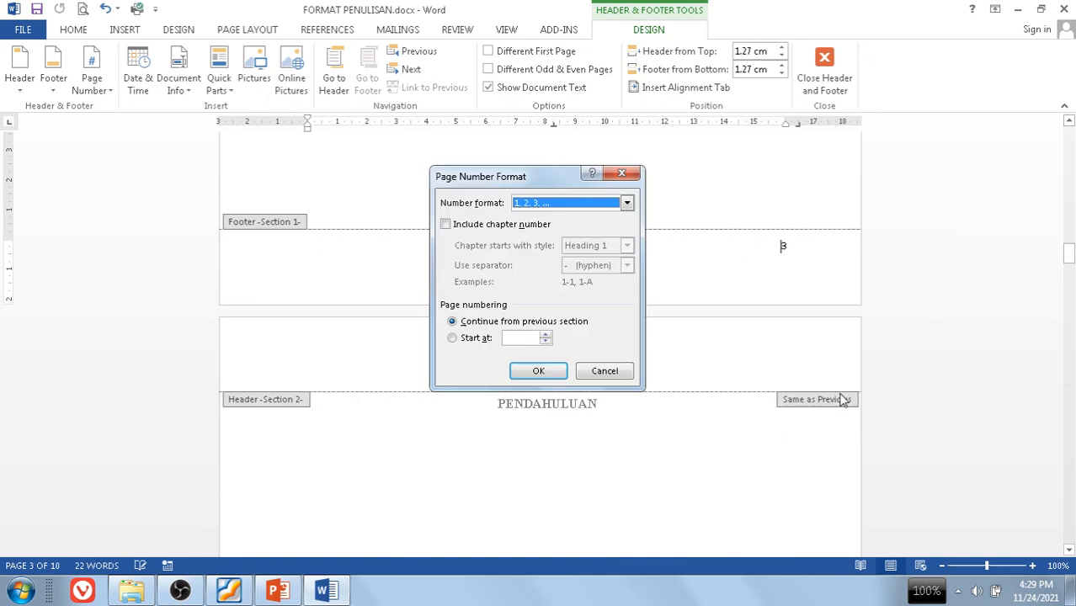
{"action": "left_click", "coordinate": [627, 204]}
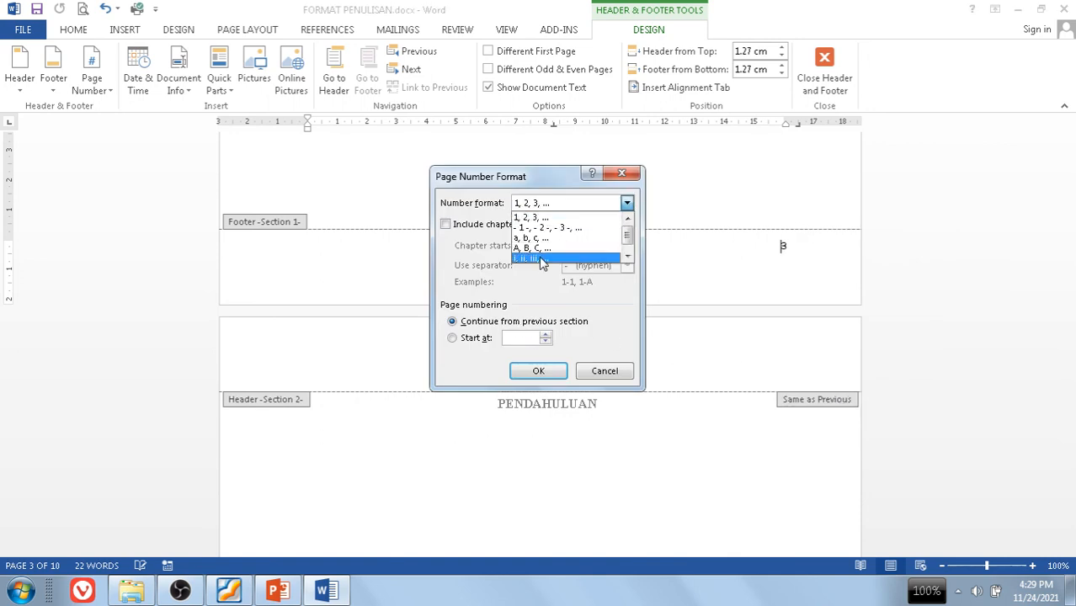
{"action": "left_click", "coordinate": [608, 257]}
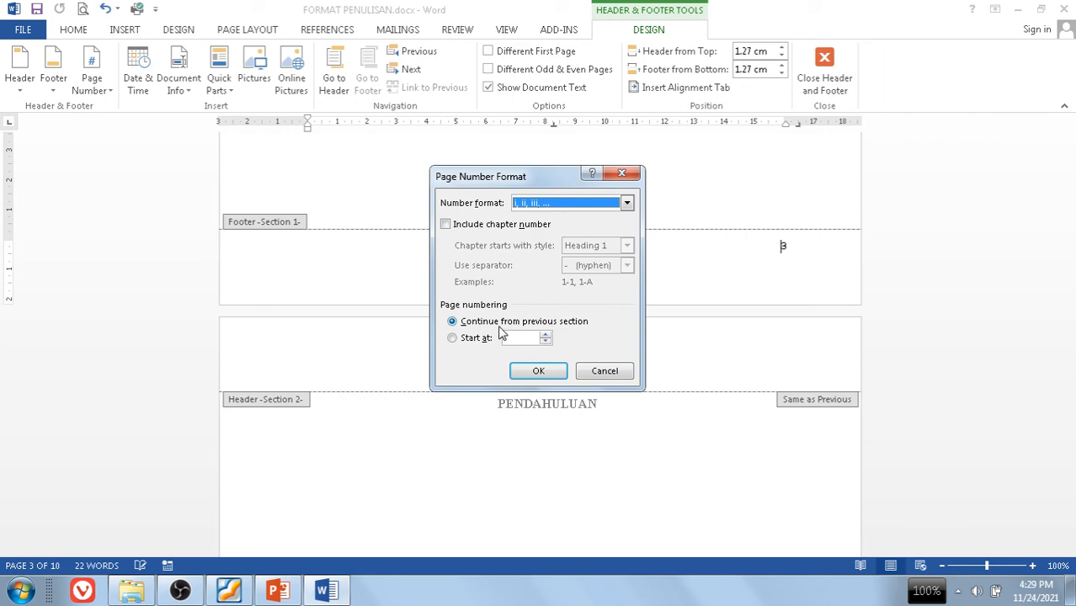
{"action": "left_click", "coordinate": [552, 378]}
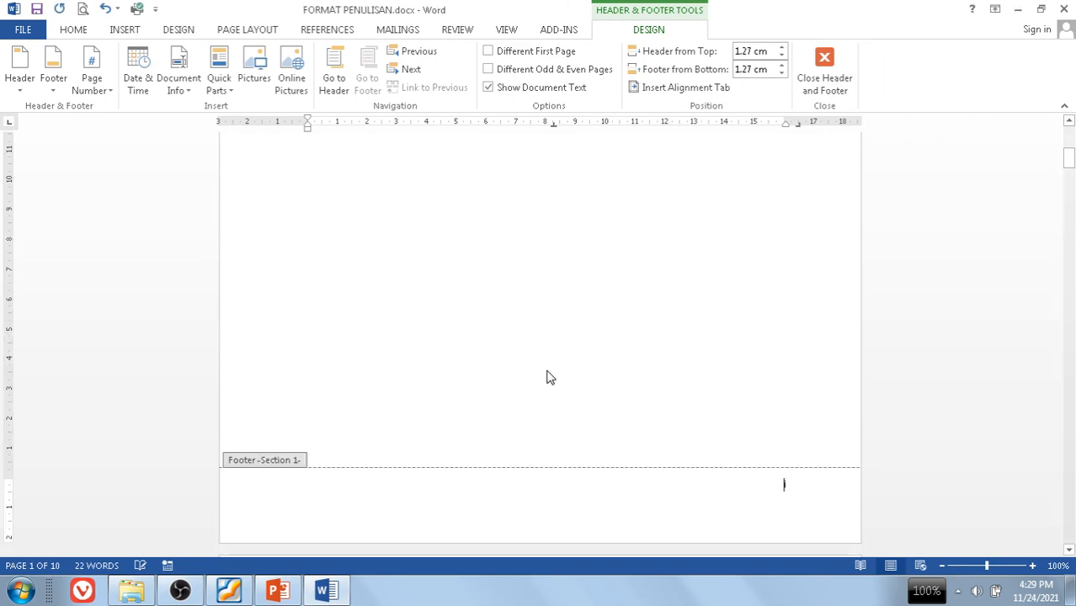
Step: Examine the footer page numbers on the title page and the KATA PENGANTAR page
{"action": "scroll", "coordinate": [556, 360], "scroll_direction": "down", "scroll_amount": 3}
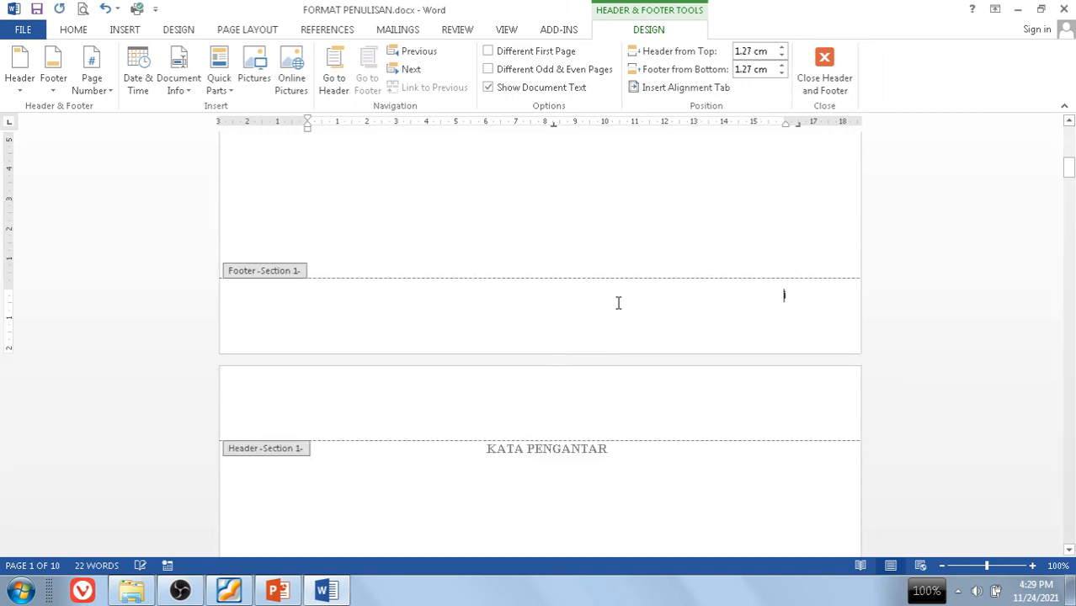
{"action": "scroll", "coordinate": [617, 303], "scroll_direction": "up", "scroll_amount": 13}
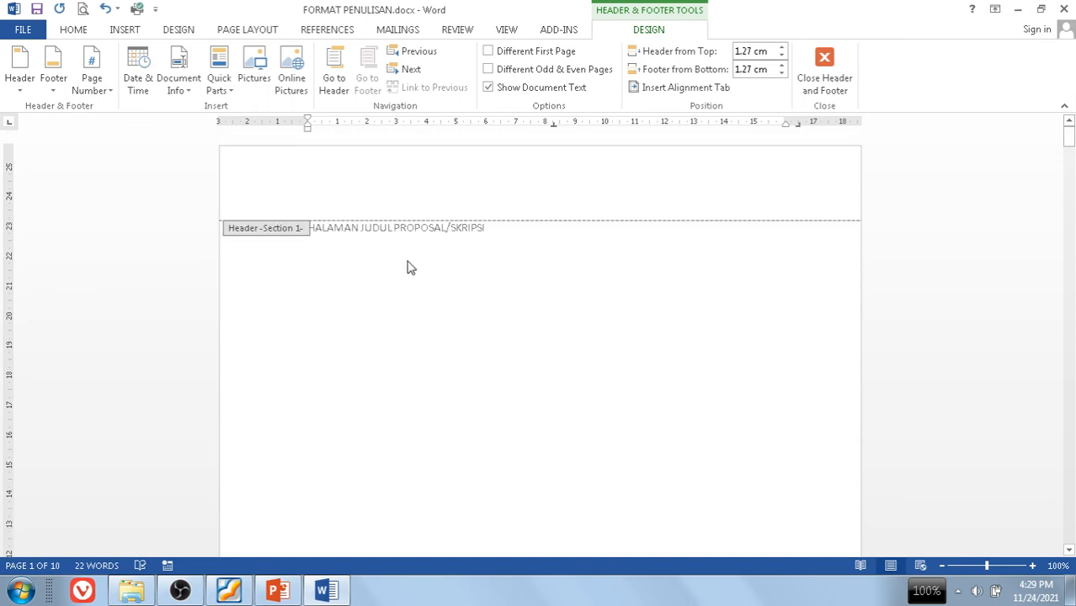
{"action": "scroll", "coordinate": [629, 302], "scroll_direction": "down", "scroll_amount": 10}
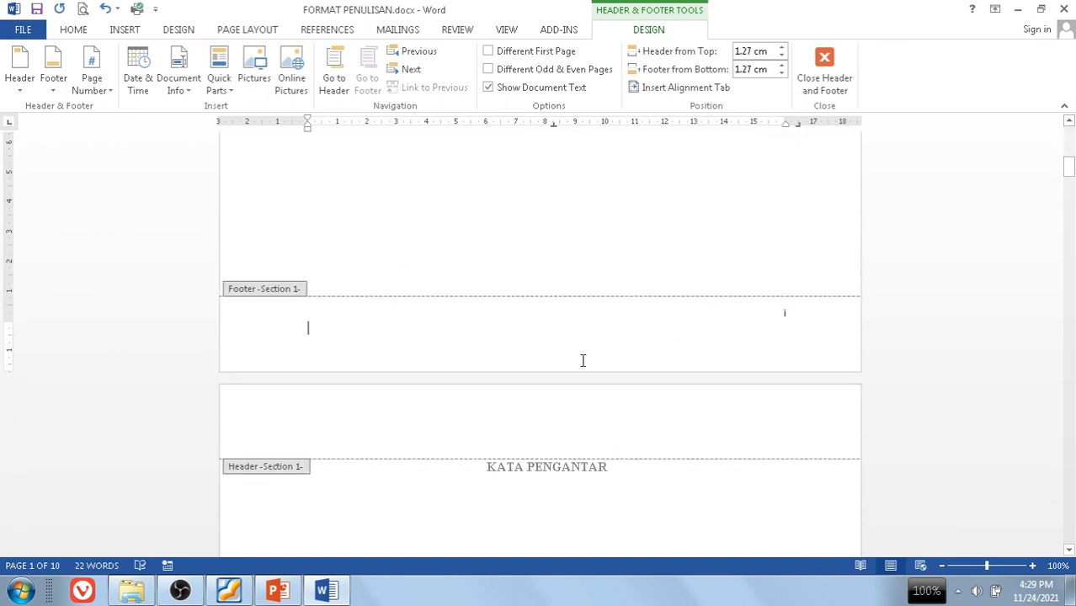
{"action": "scroll", "coordinate": [581, 360], "scroll_direction": "down", "scroll_amount": 11}
{"action": "scroll", "coordinate": [719, 325], "scroll_direction": "down", "scroll_amount": 4}
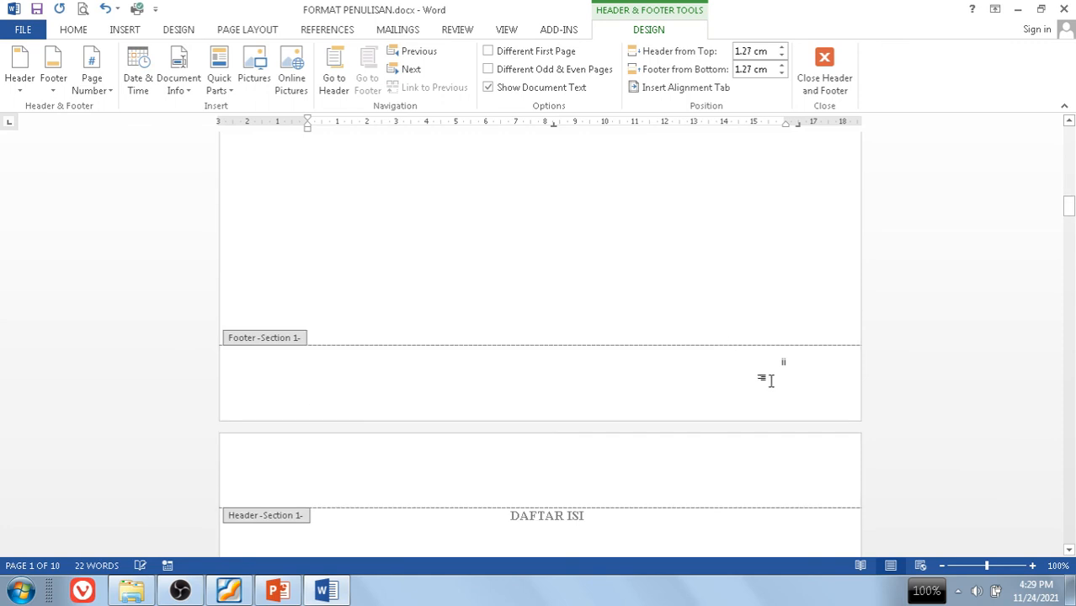
{"action": "scroll", "coordinate": [634, 309], "scroll_direction": "up", "scroll_amount": 5}
{"action": "scroll", "coordinate": [635, 316], "scroll_direction": "up", "scroll_amount": 2}
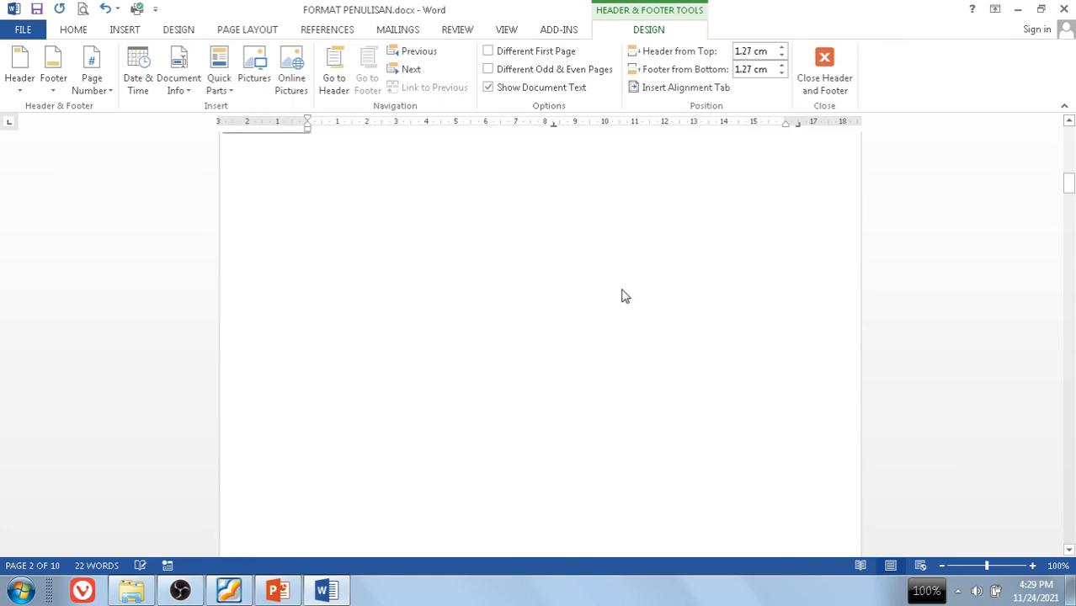
{"action": "scroll", "coordinate": [620, 296], "scroll_direction": "down", "scroll_amount": 10}
{"action": "scroll", "coordinate": [619, 281], "scroll_direction": "up", "scroll_amount": 4}
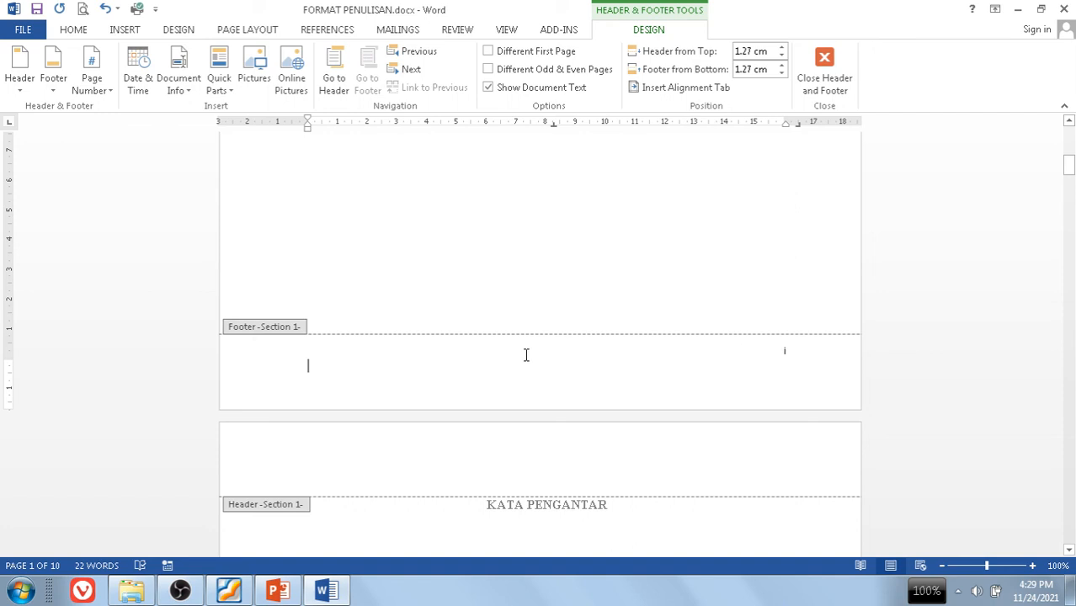
{"action": "scroll", "coordinate": [524, 355], "scroll_direction": "down", "scroll_amount": 20}
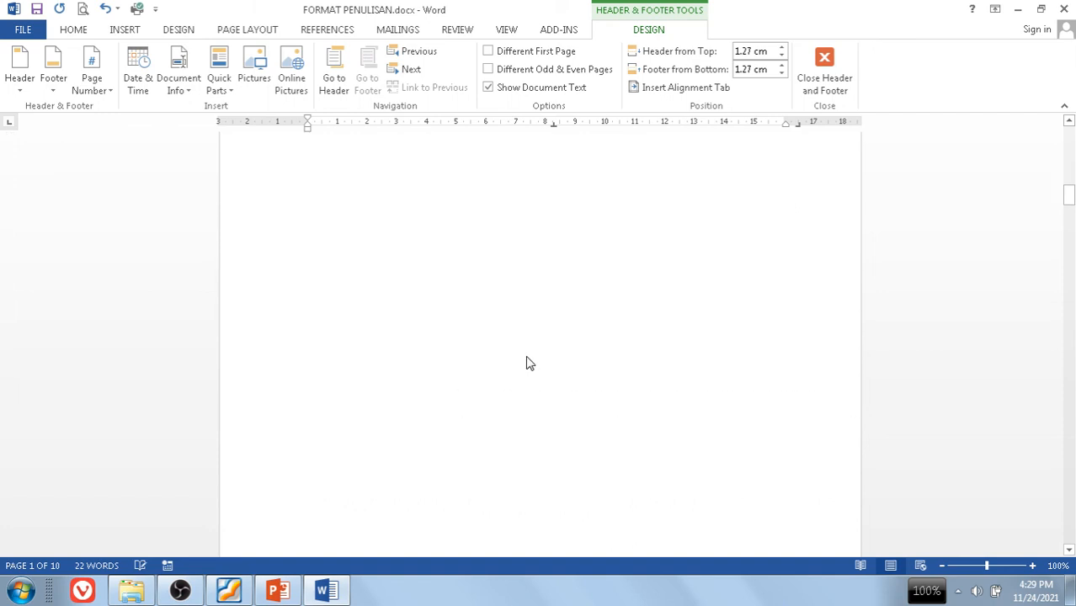
Step: Give Section 1 a different first page so the title page footer has no page number
{"action": "scroll", "coordinate": [606, 321], "scroll_direction": "up", "scroll_amount": 15}
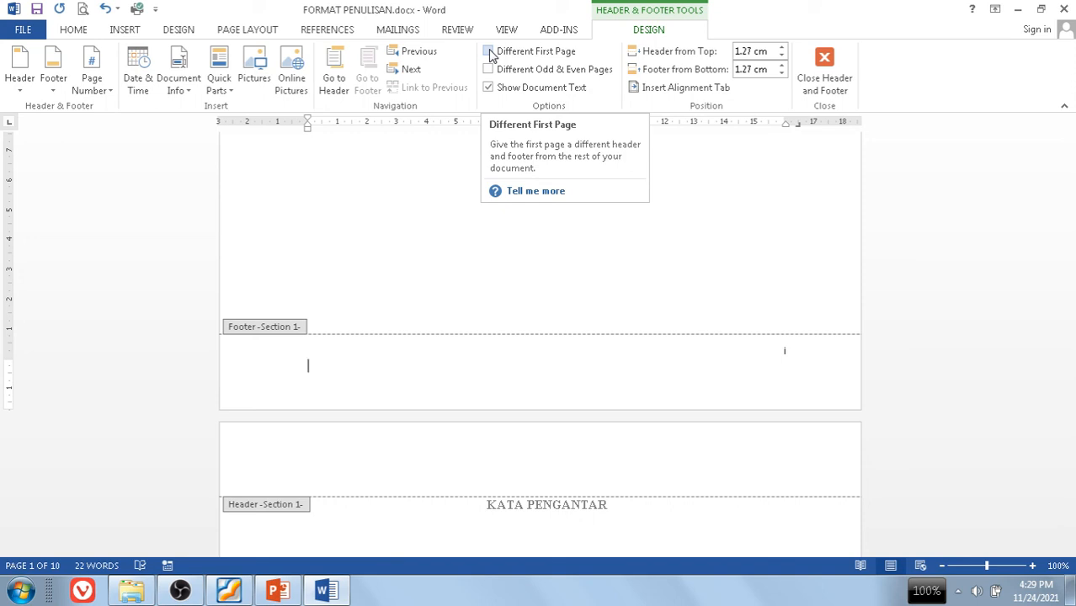
{"action": "left_click", "coordinate": [490, 52]}
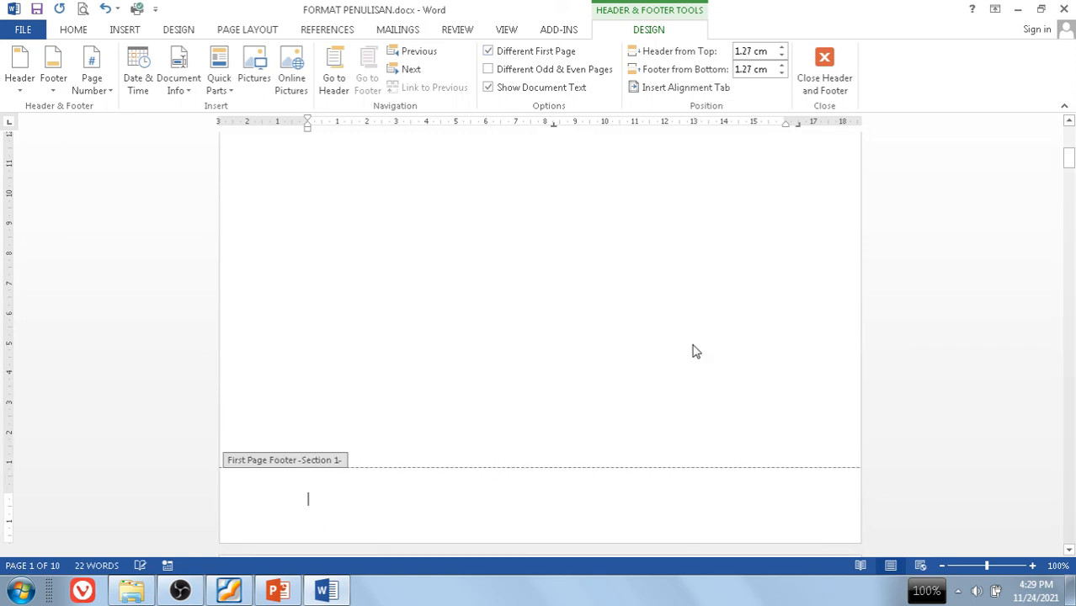
{"action": "scroll", "coordinate": [611, 355], "scroll_direction": "down", "scroll_amount": 3}
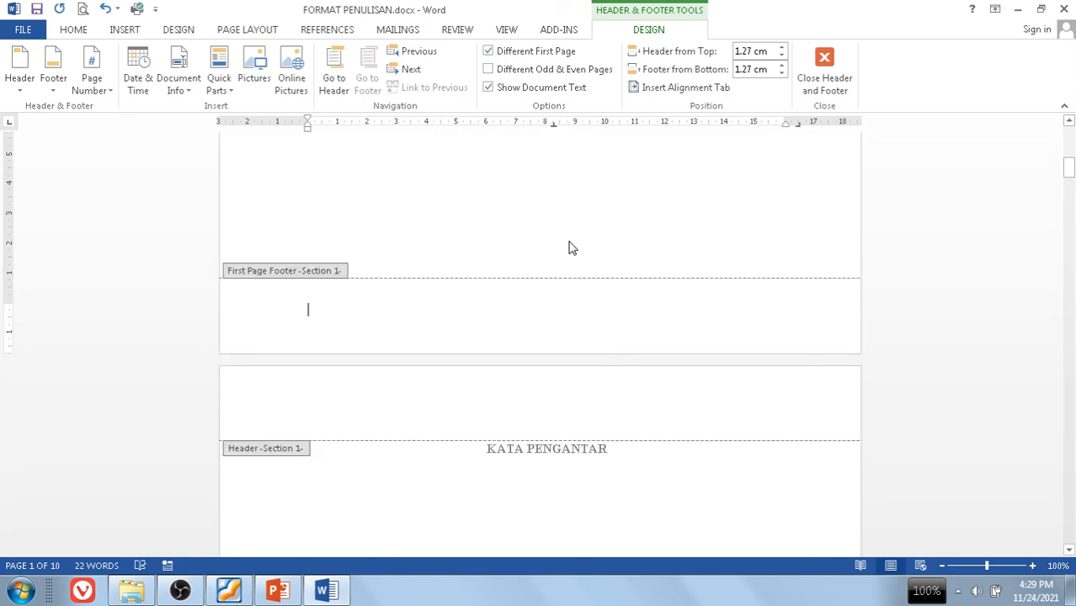
{"action": "left_click", "coordinate": [505, 303]}
Step: Exit header and footer editing and hide the white space between the pages
{"action": "scroll", "coordinate": [521, 286], "scroll_direction": "down", "scroll_amount": 4}
{"action": "scroll", "coordinate": [706, 291], "scroll_direction": "down", "scroll_amount": 10}
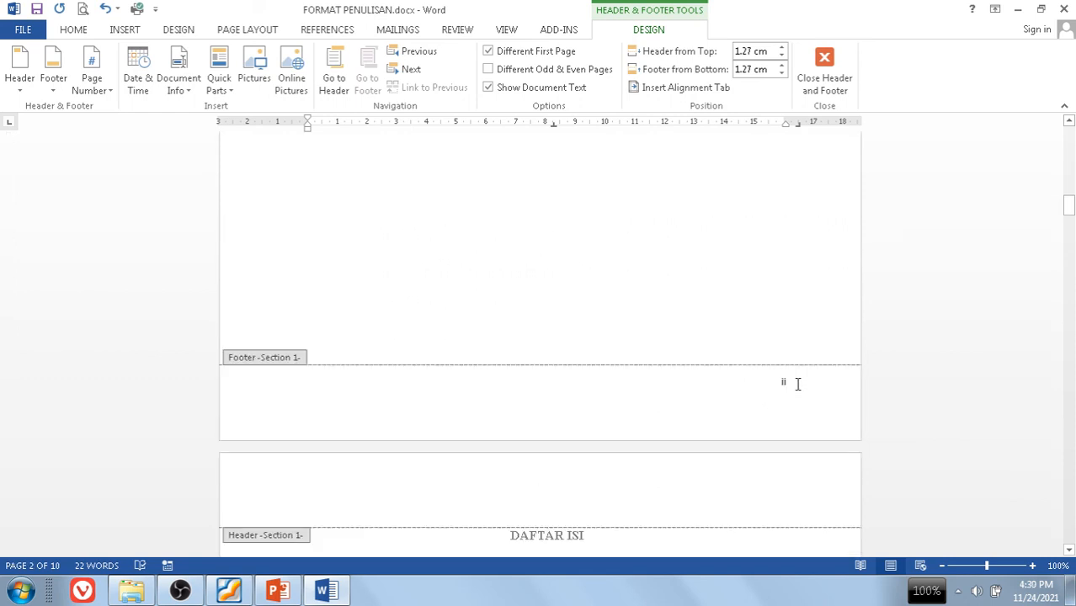
{"action": "left_click", "coordinate": [608, 390]}
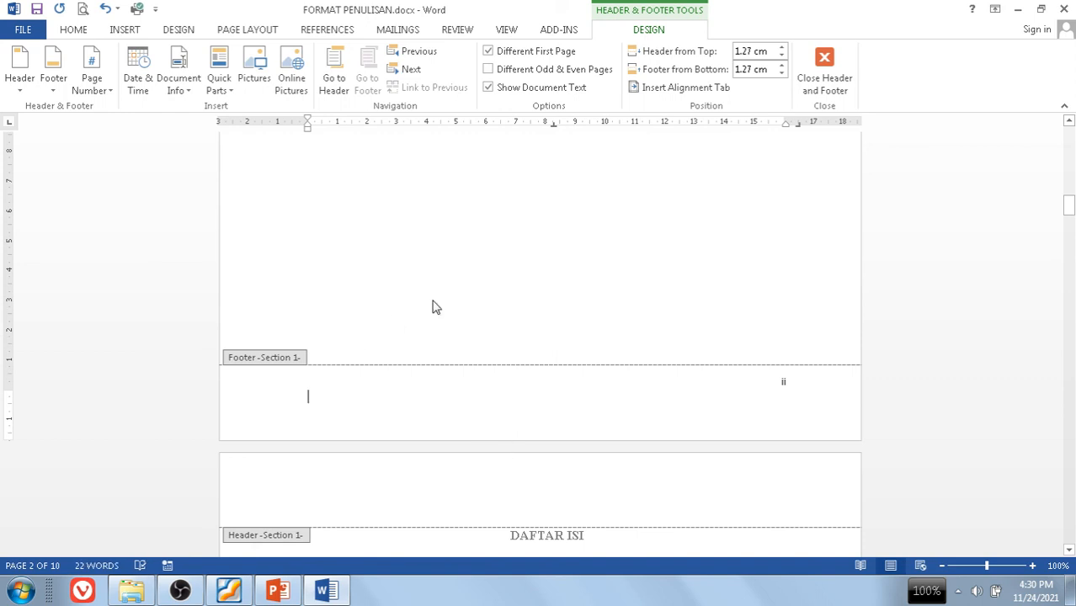
{"action": "scroll", "coordinate": [433, 305], "scroll_direction": "up", "scroll_amount": 10}
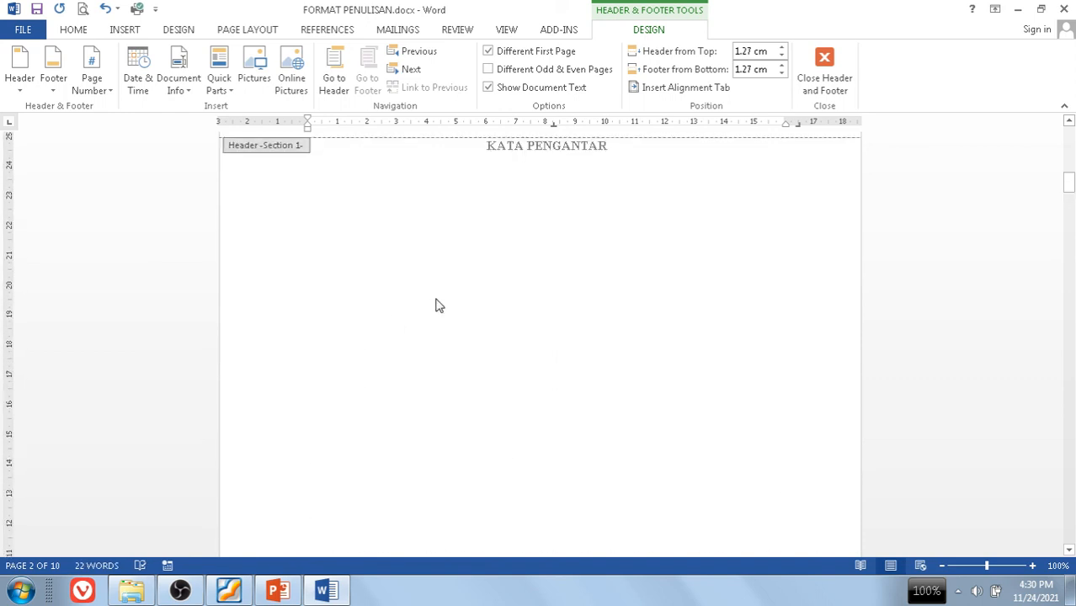
{"action": "scroll", "coordinate": [437, 305], "scroll_direction": "up", "scroll_amount": 2}
{"action": "double_click", "coordinate": [457, 316]}
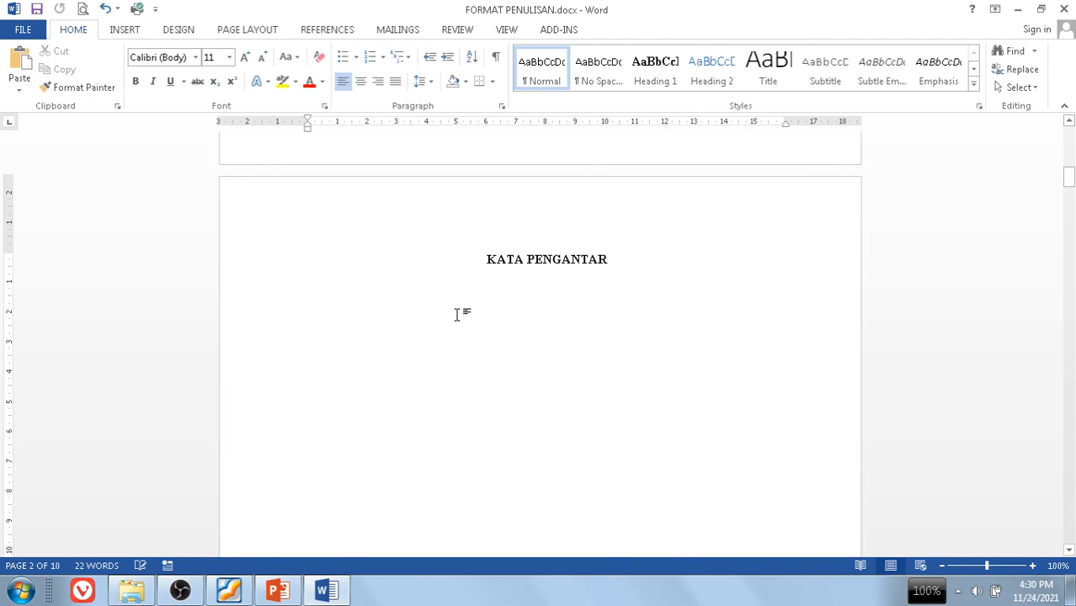
{"action": "scroll", "coordinate": [457, 316], "scroll_direction": "down", "scroll_amount": 12}
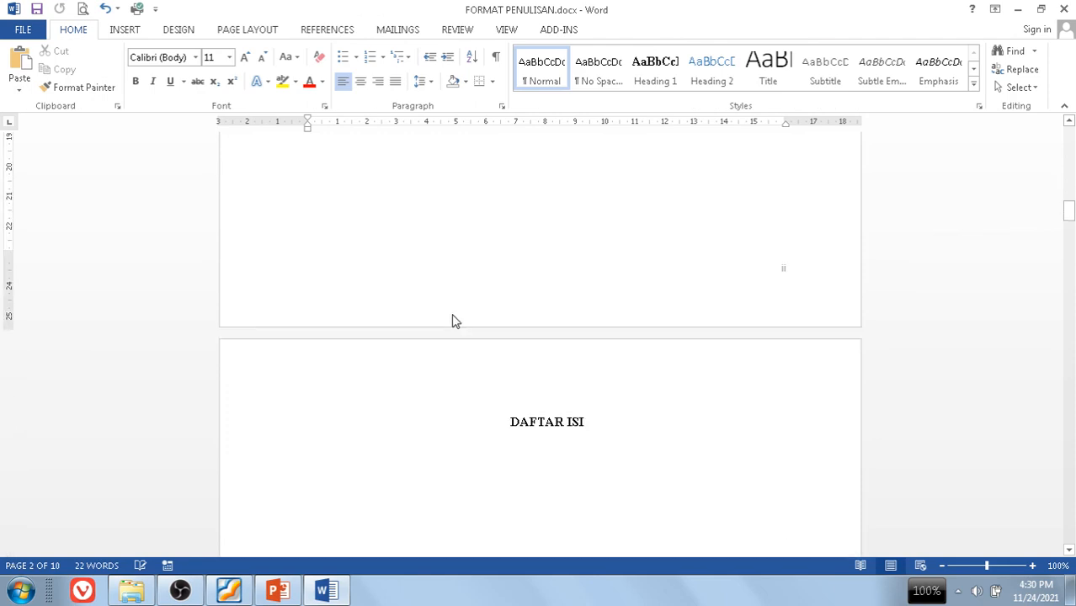
{"action": "double_click", "coordinate": [467, 328]}
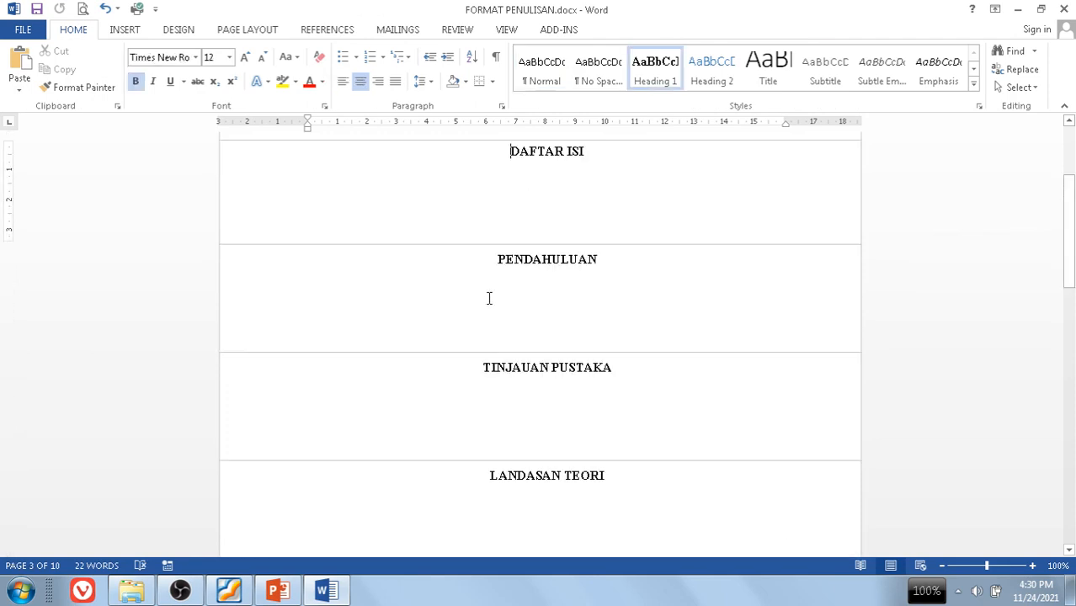
Step: Insert a custom table of contents below the DAFTAR ISI heading with right-aligned page numbers, a dotted tab leader and 3 levels
{"action": "scroll", "coordinate": [492, 277], "scroll_direction": "up", "scroll_amount": 2}
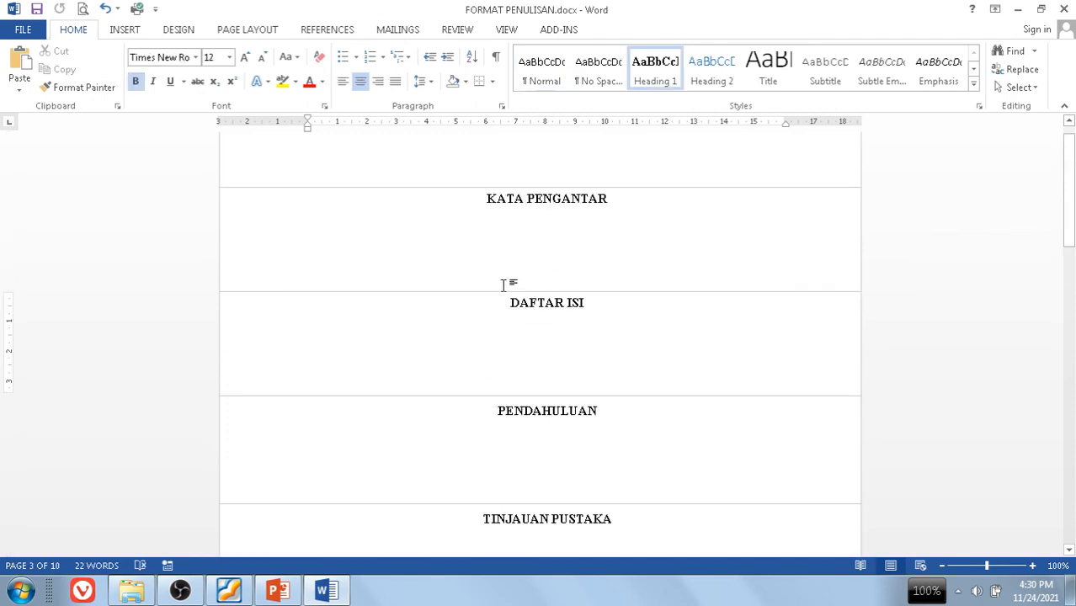
{"action": "left_click", "coordinate": [548, 346]}
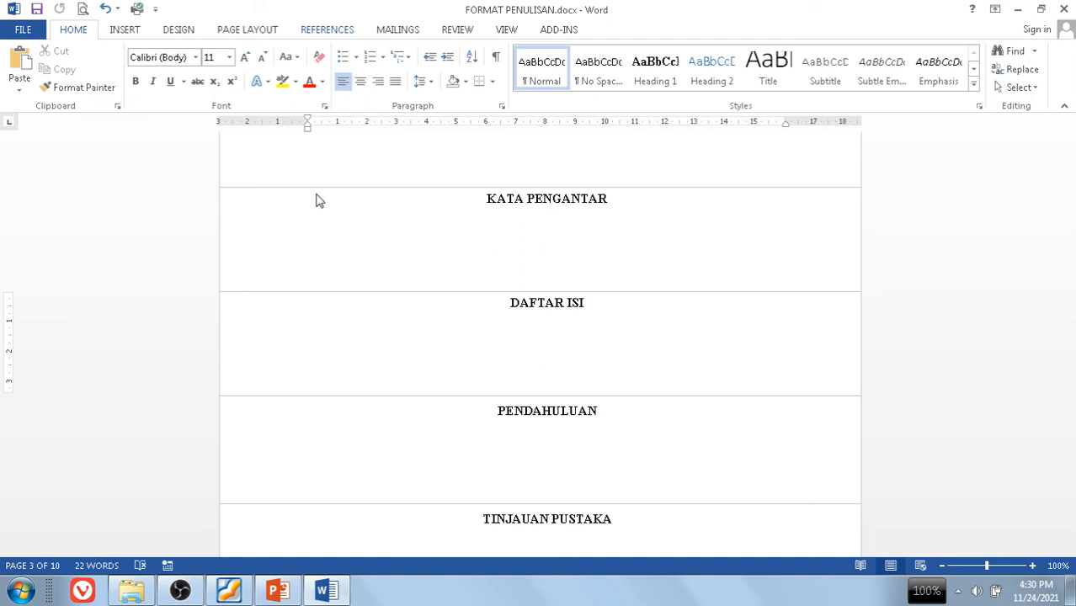
{"action": "left_click", "coordinate": [327, 30]}
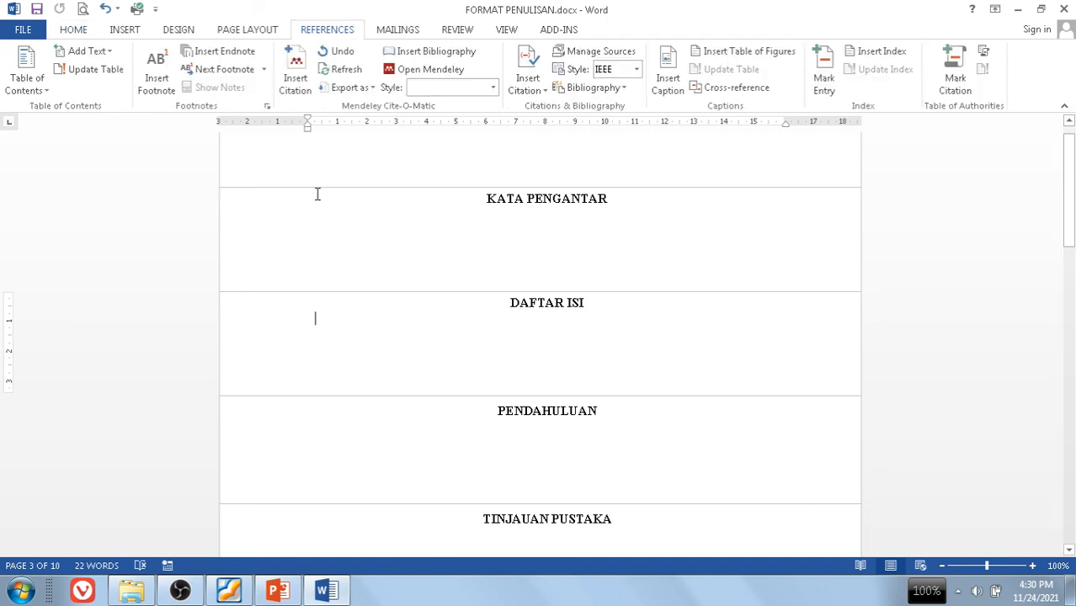
{"action": "left_click", "coordinate": [38, 86]}
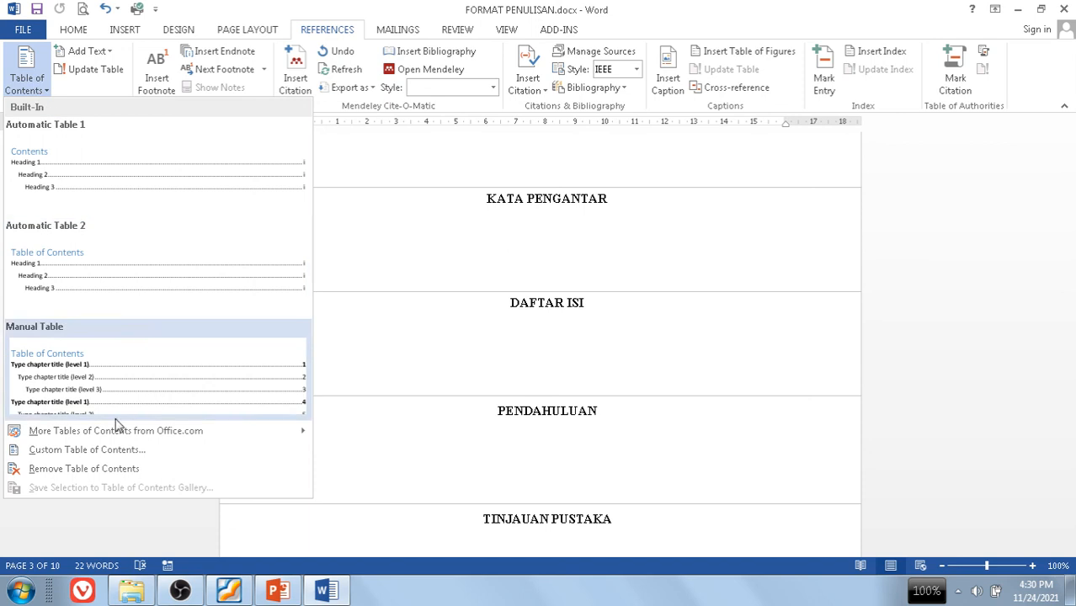
{"action": "left_click", "coordinate": [80, 452]}
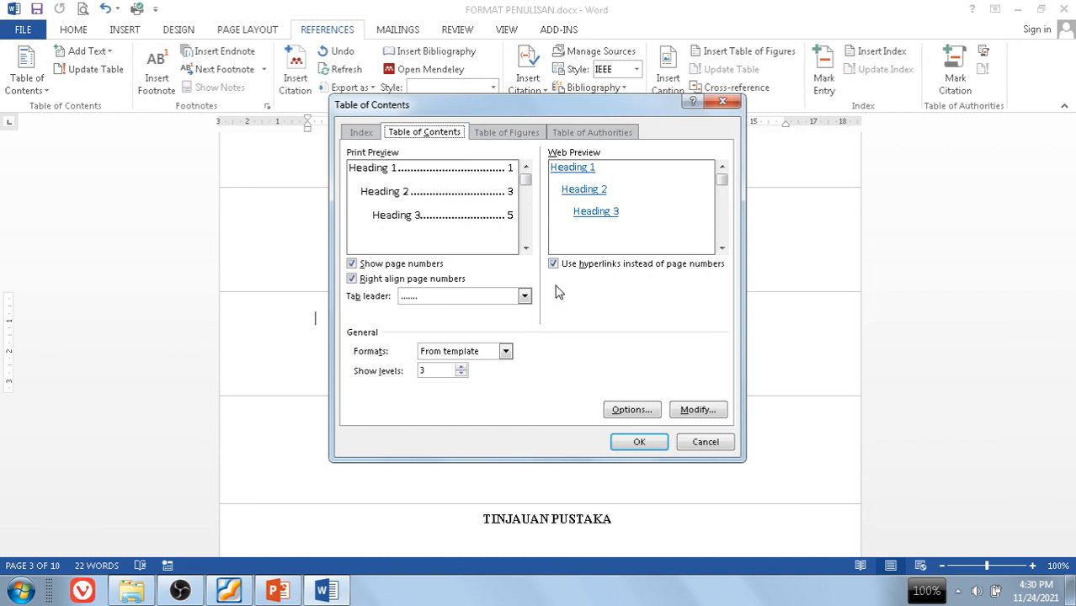
{"action": "left_click", "coordinate": [632, 442]}
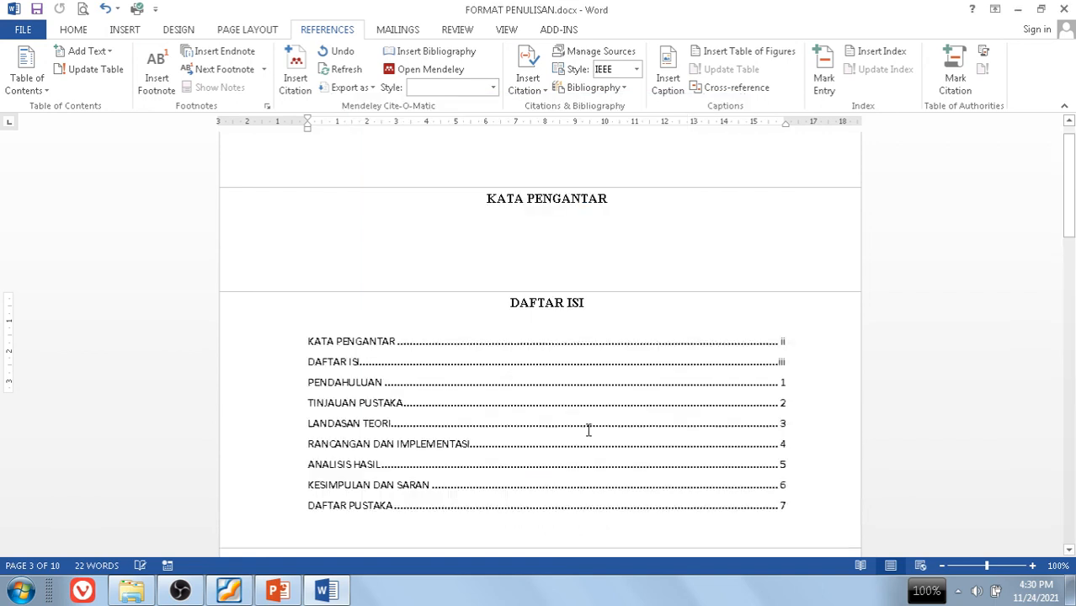